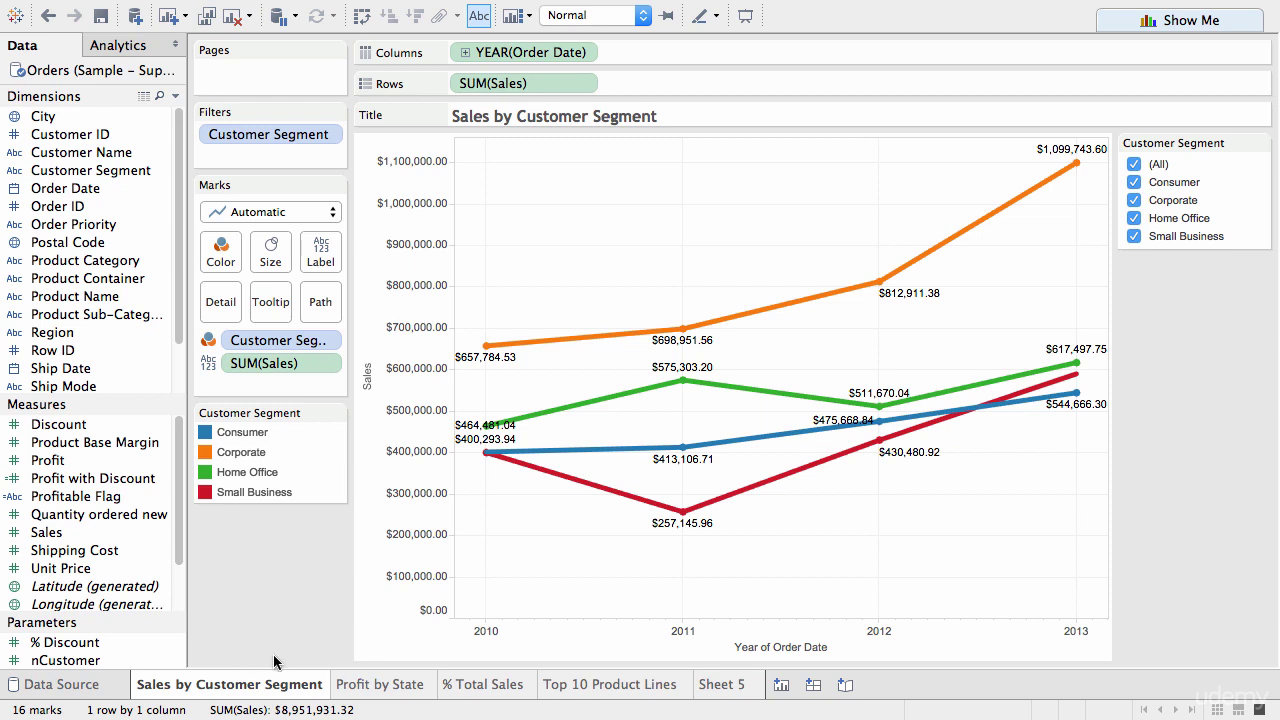
# Look over the Sales by Customer Segment line chart near the sheet tabs
pyautogui.moveTo(727, 688)
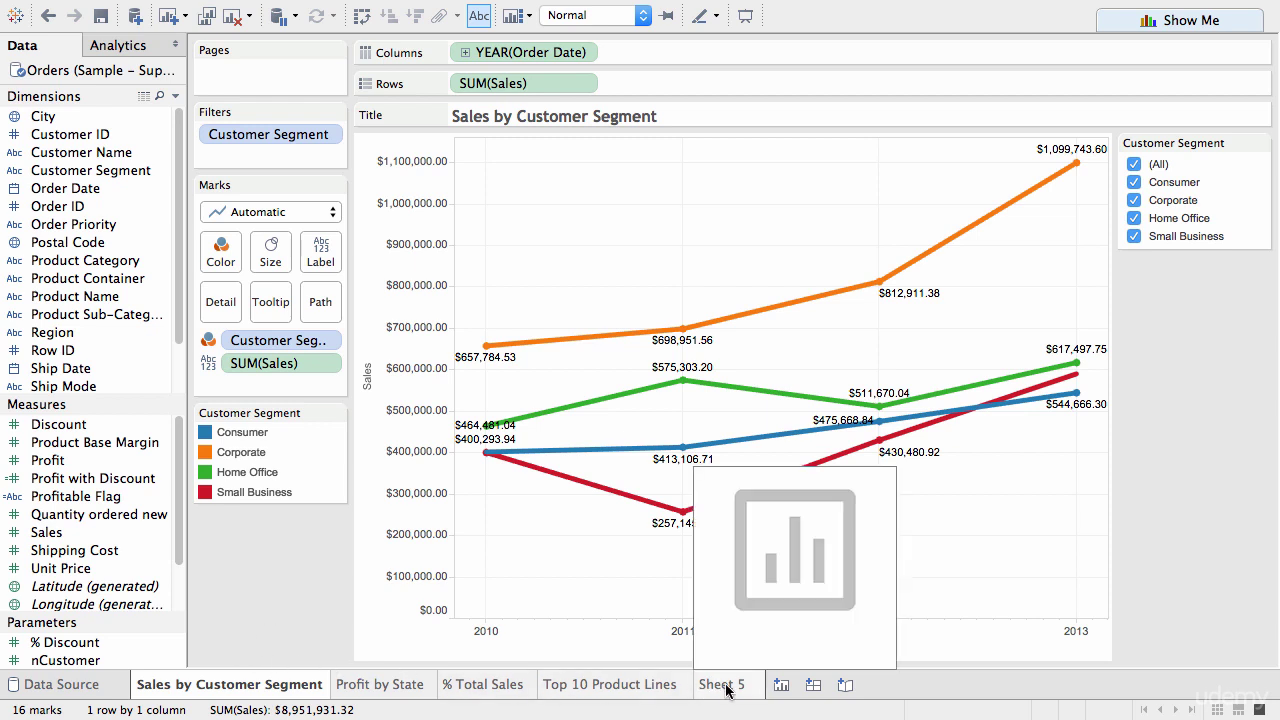
pyautogui.moveTo(268, 686)
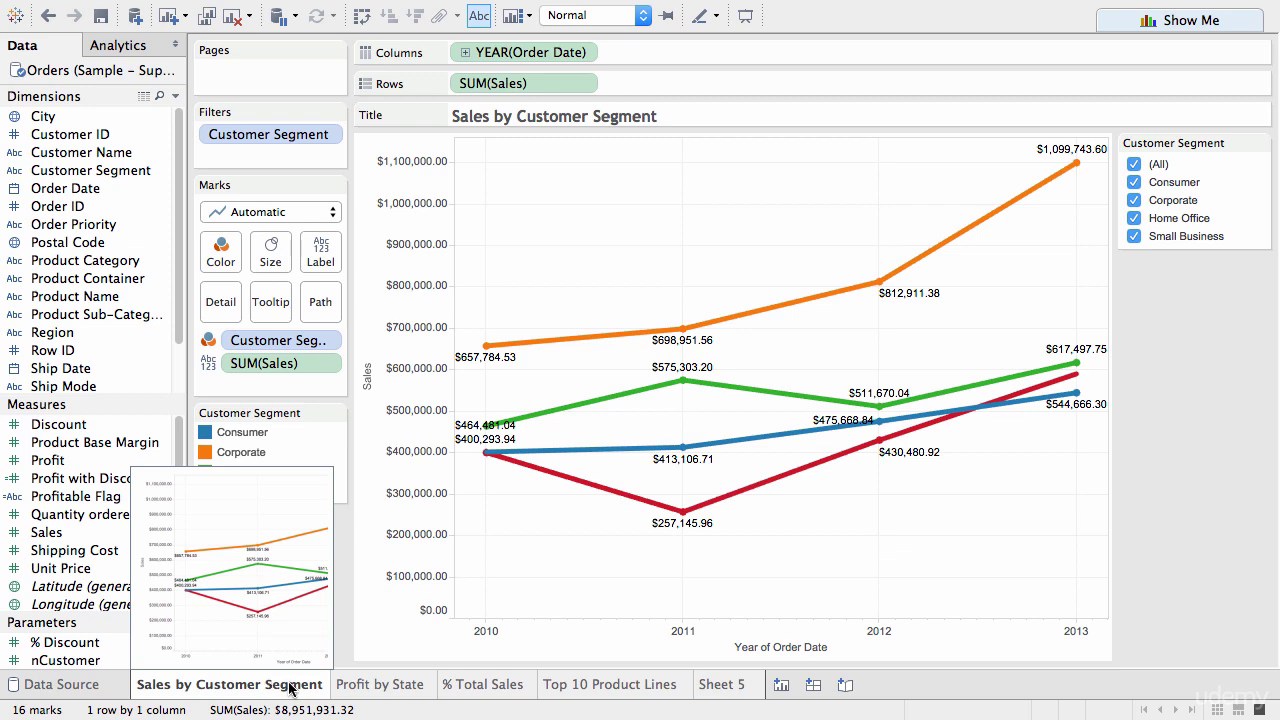
# Look through the Profit by State, % Total Sales and Top 10 Product Lines sheets
pyautogui.click(379, 688)
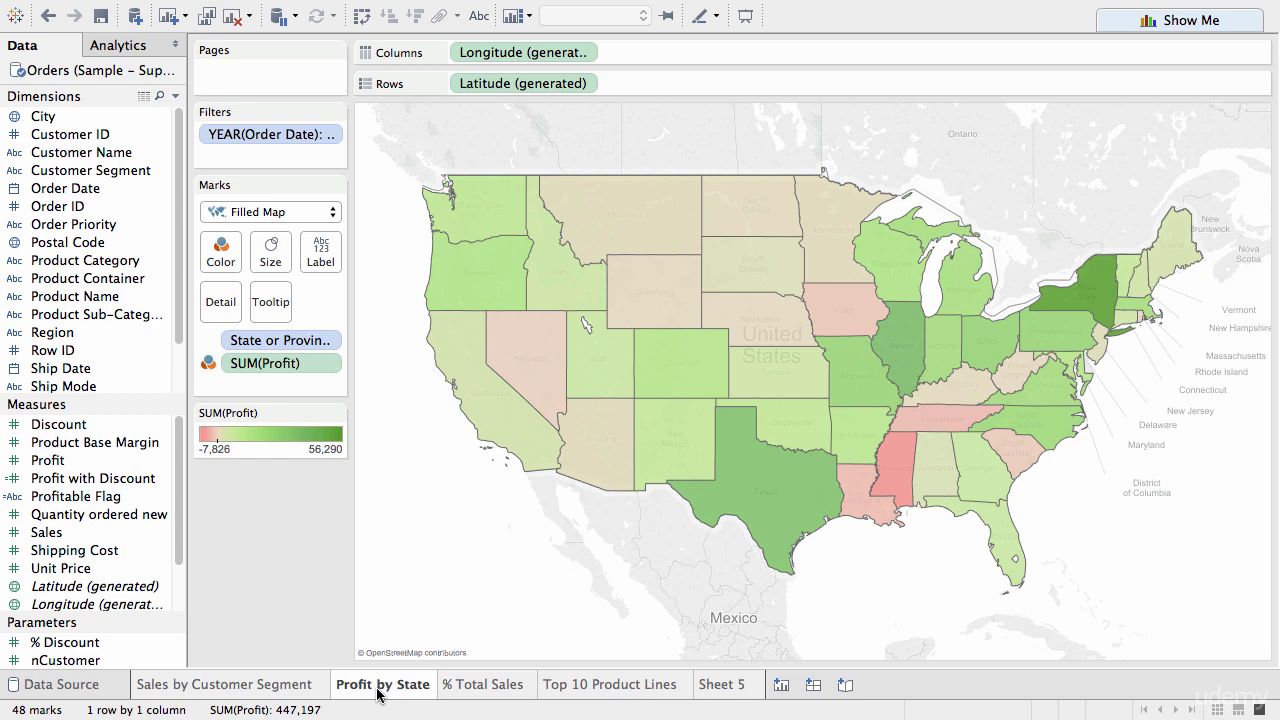
pyautogui.click(489, 686)
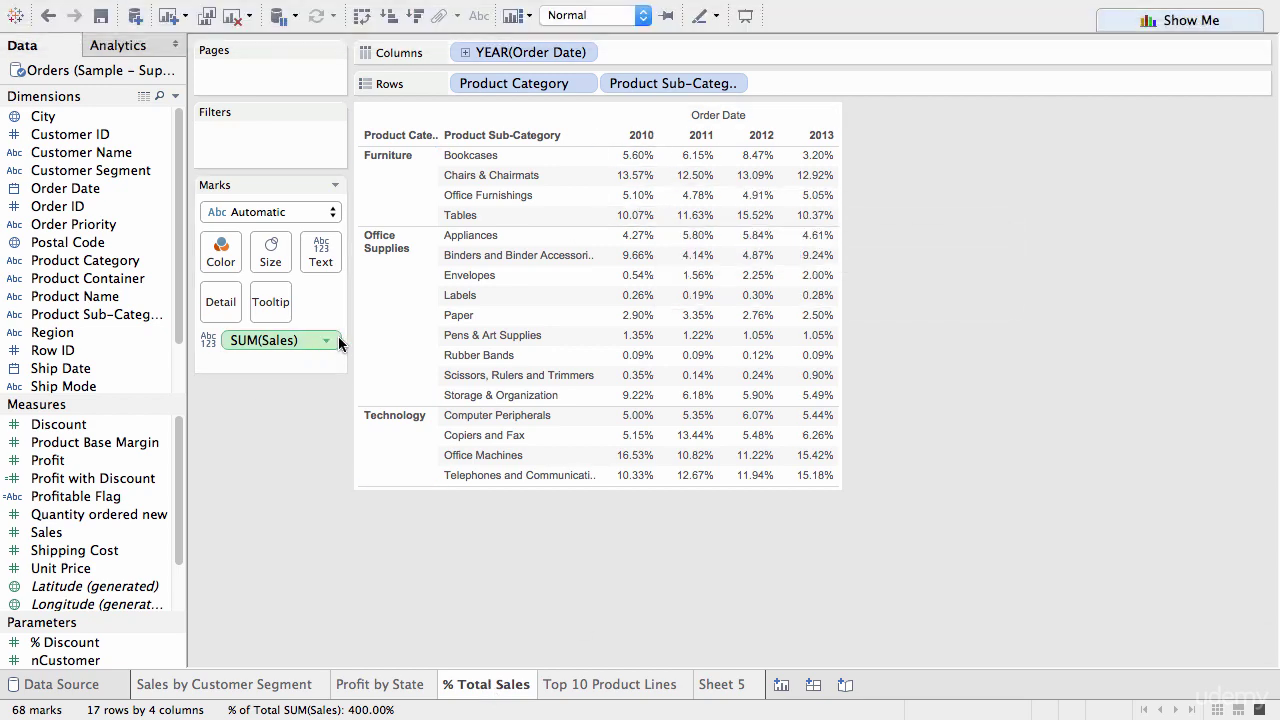
pyautogui.click(584, 689)
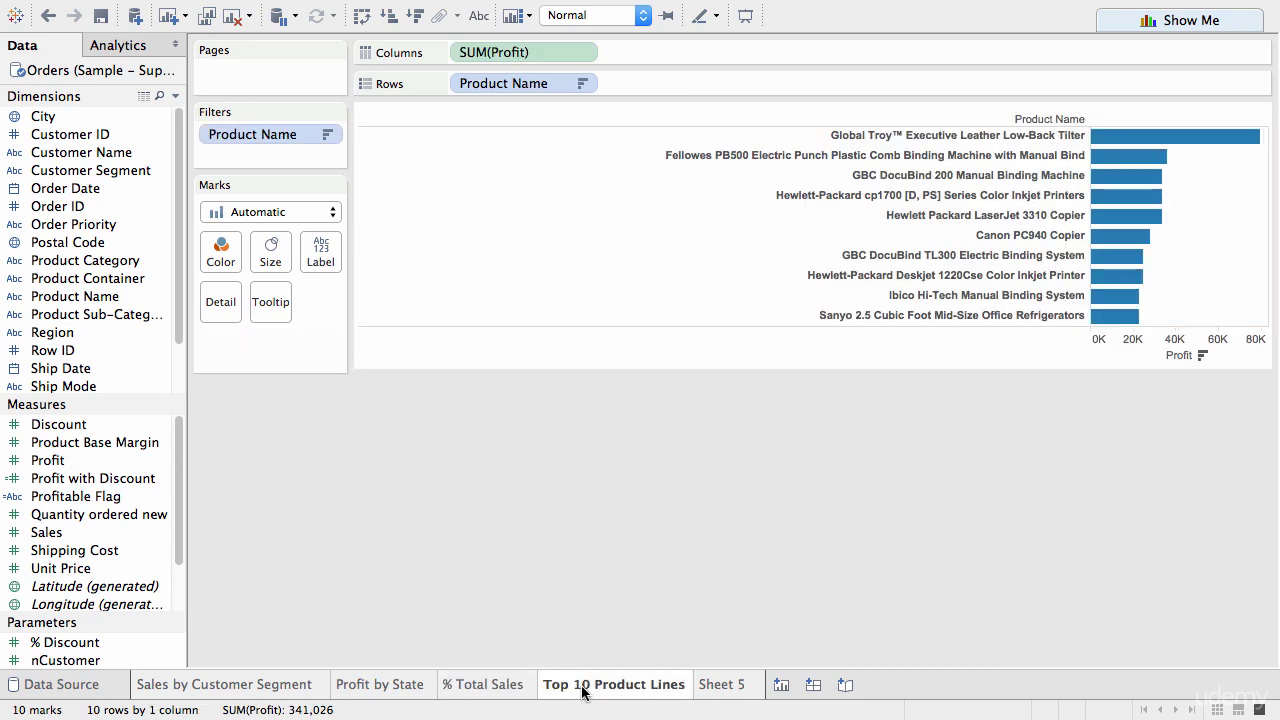
# Narrow the product-name header to widen the Top 10 bars, then return to the segment line chart
pyautogui.moveTo(582, 690)
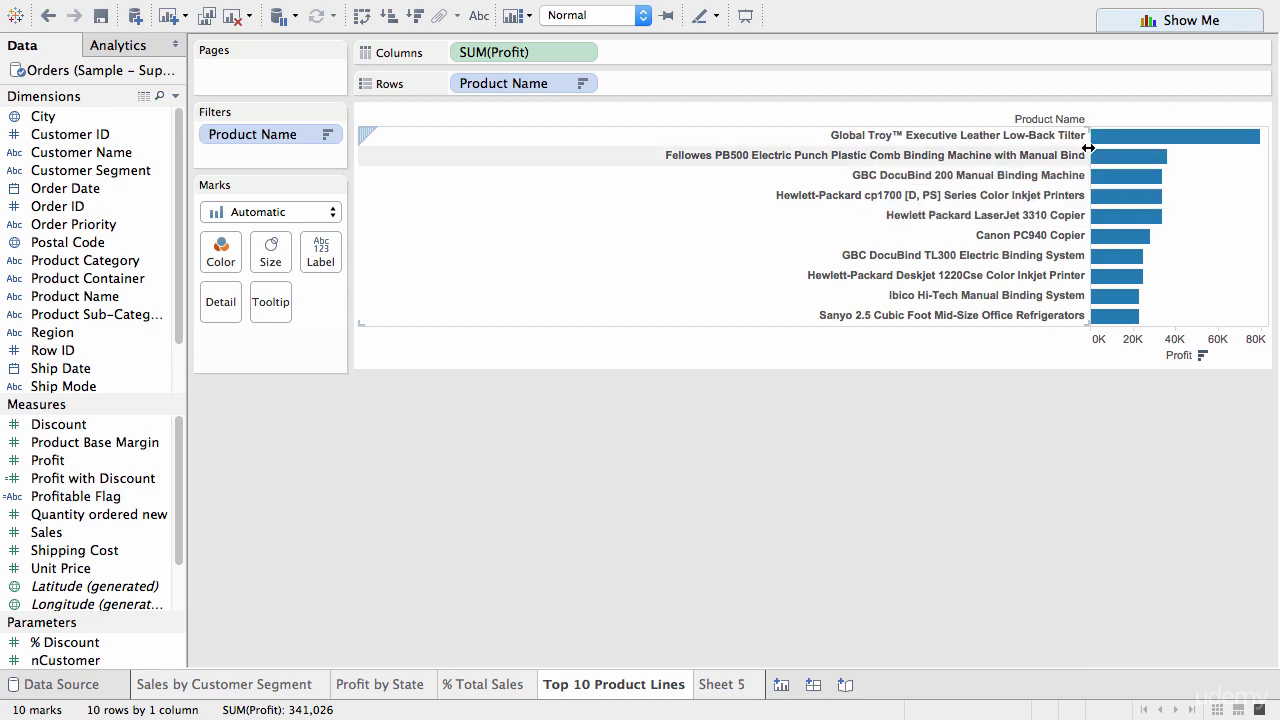
pyautogui.moveTo(1088, 153); pyautogui.dragTo(750, 160)
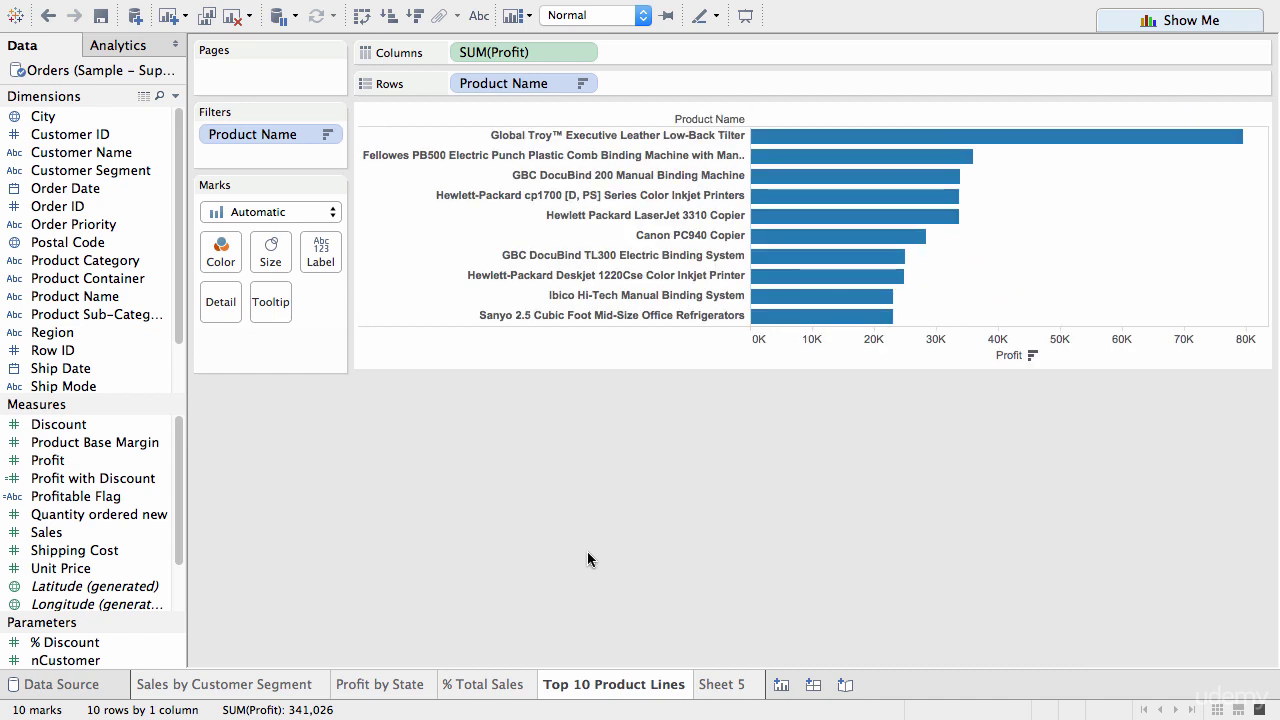
pyautogui.click(287, 689)
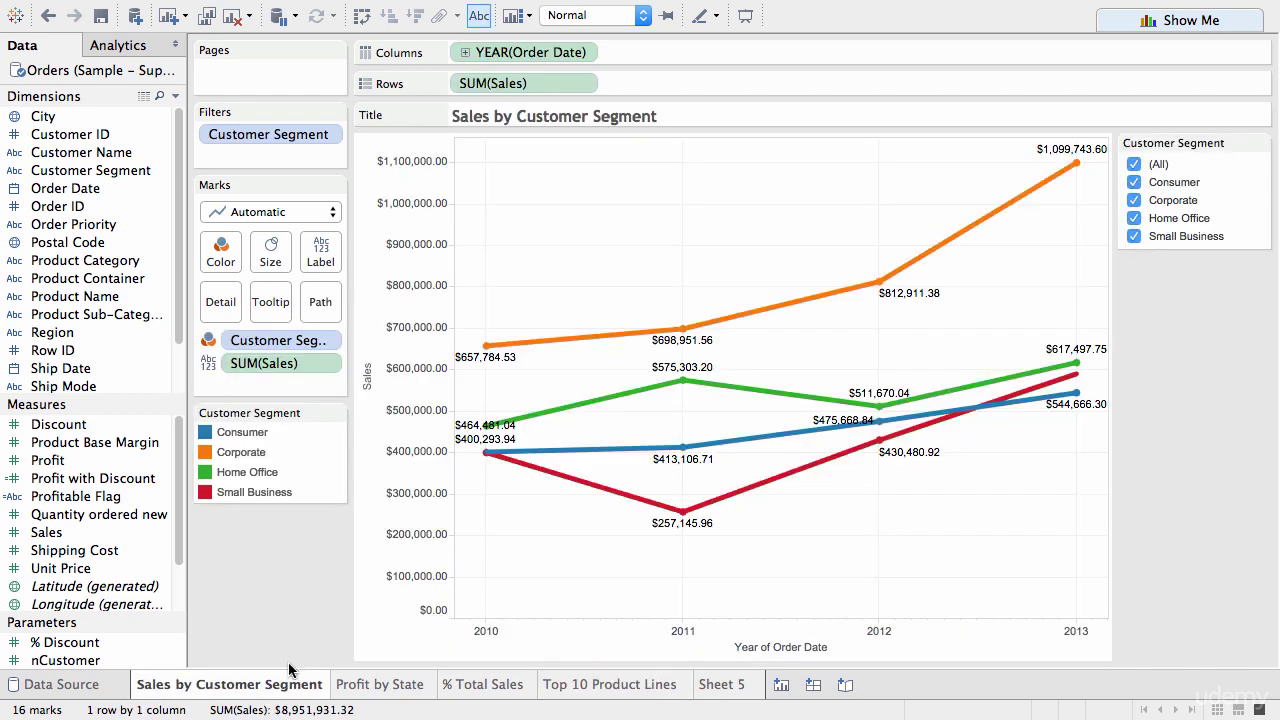
pyautogui.moveTo(553, 688)
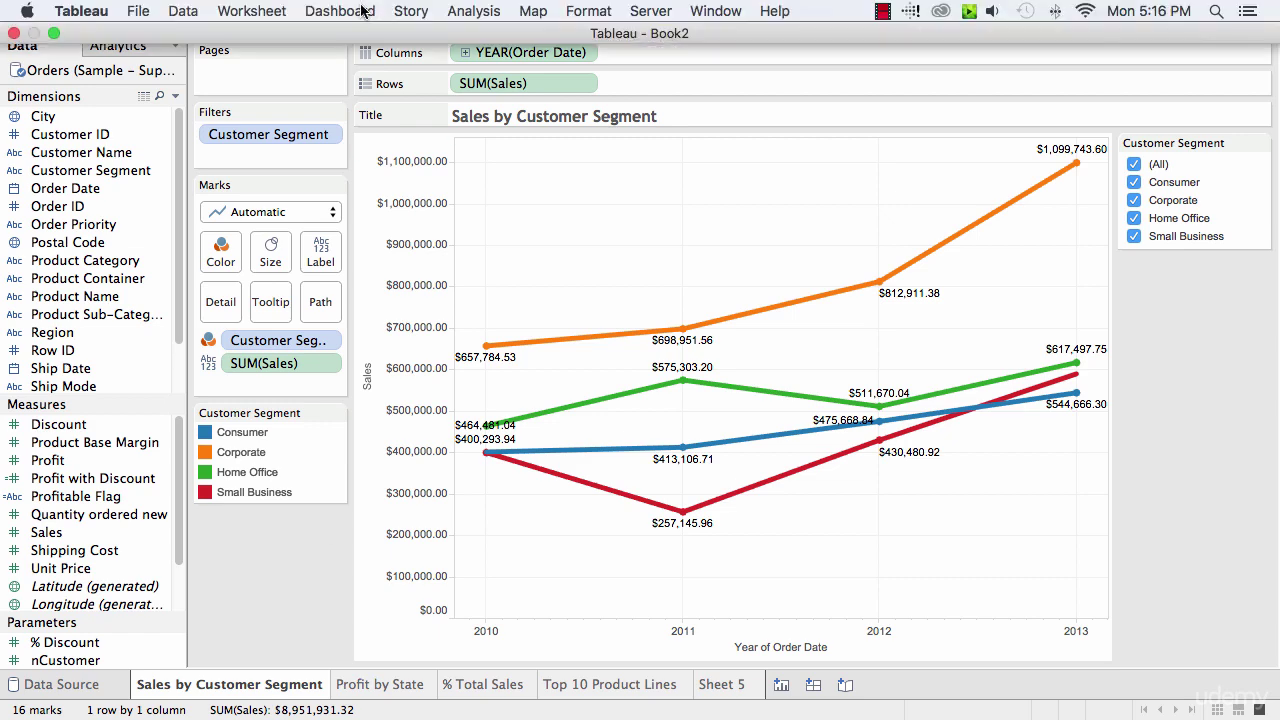
# Create a blank Dashboard 1 at the default 1000 × 800 Desktop size
pyautogui.click(361, 18)
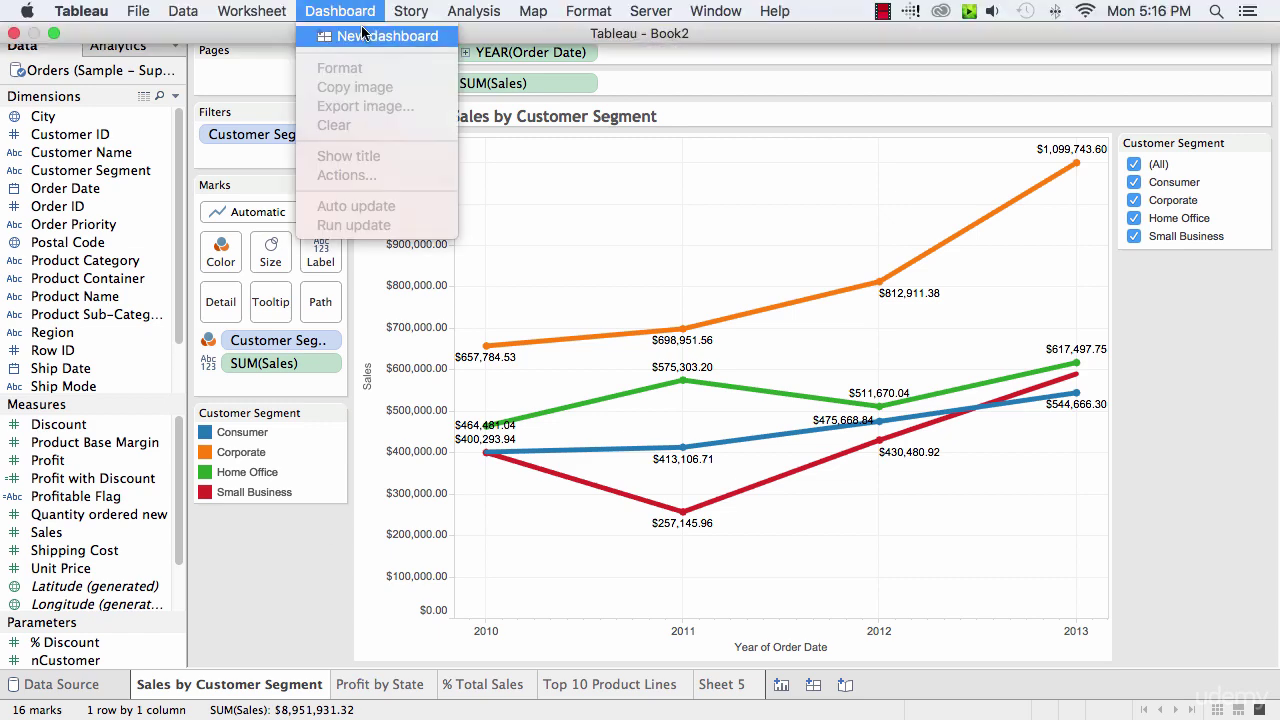
pyautogui.click(813, 688)
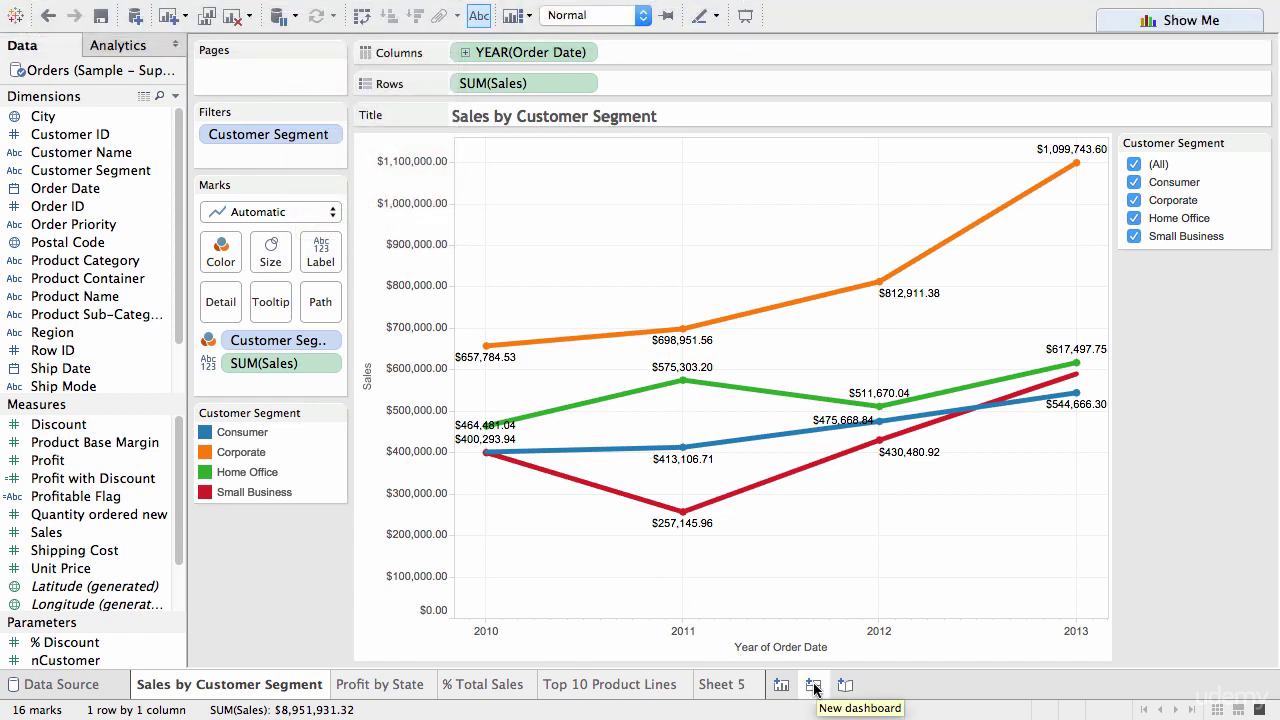
pyautogui.click(813, 686)
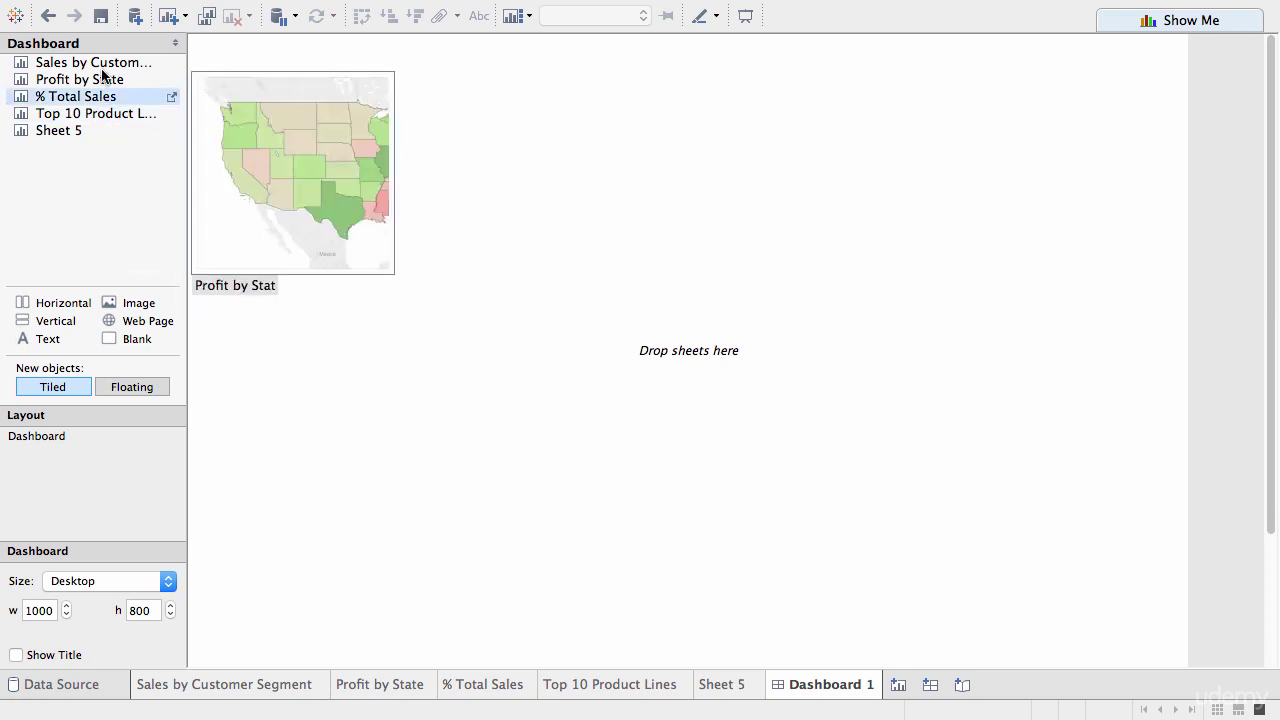
pyautogui.moveTo(90, 82)
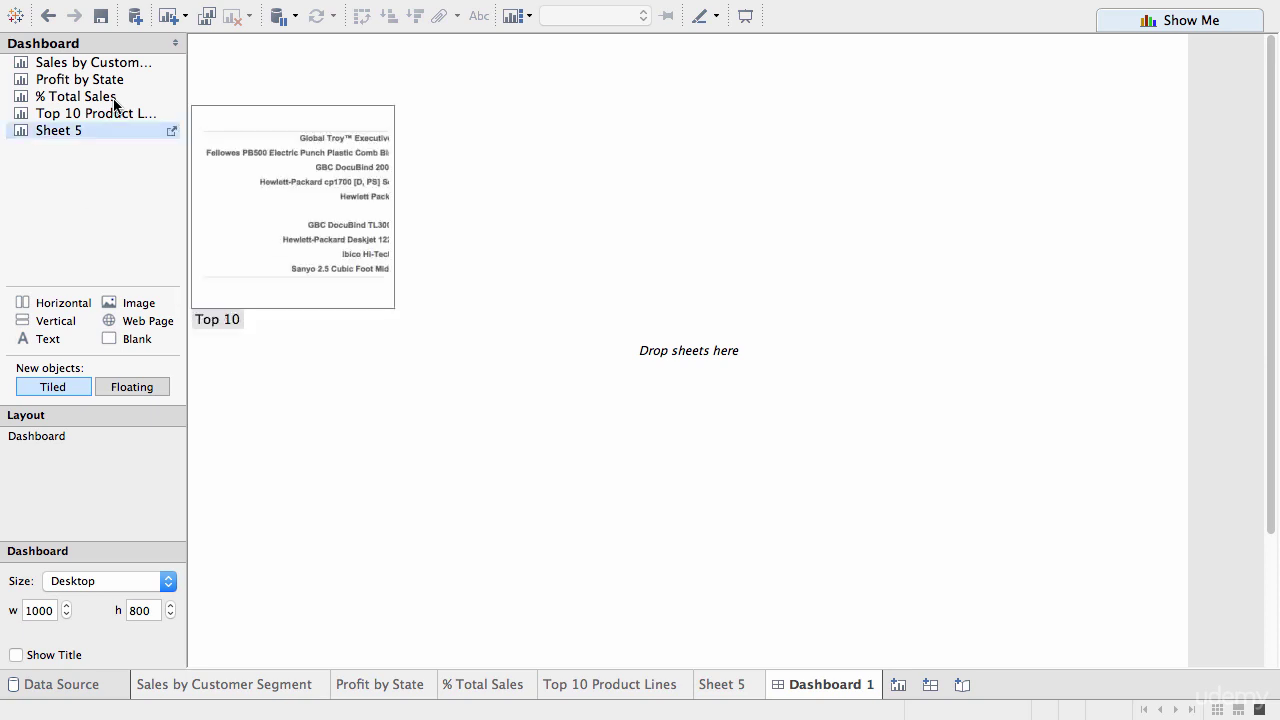
pyautogui.moveTo(94, 128)
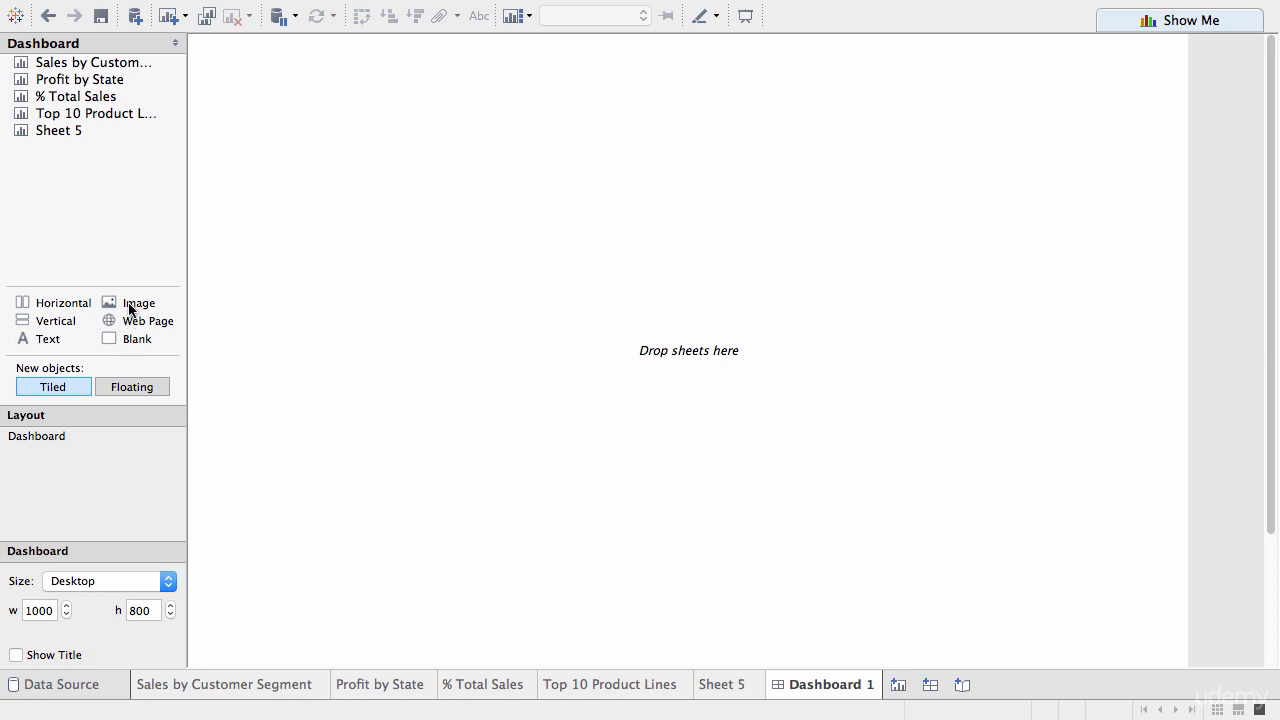
pyautogui.click(62, 303)
pyautogui.click(52, 322)
pyautogui.click(49, 340)
pyautogui.click(136, 304)
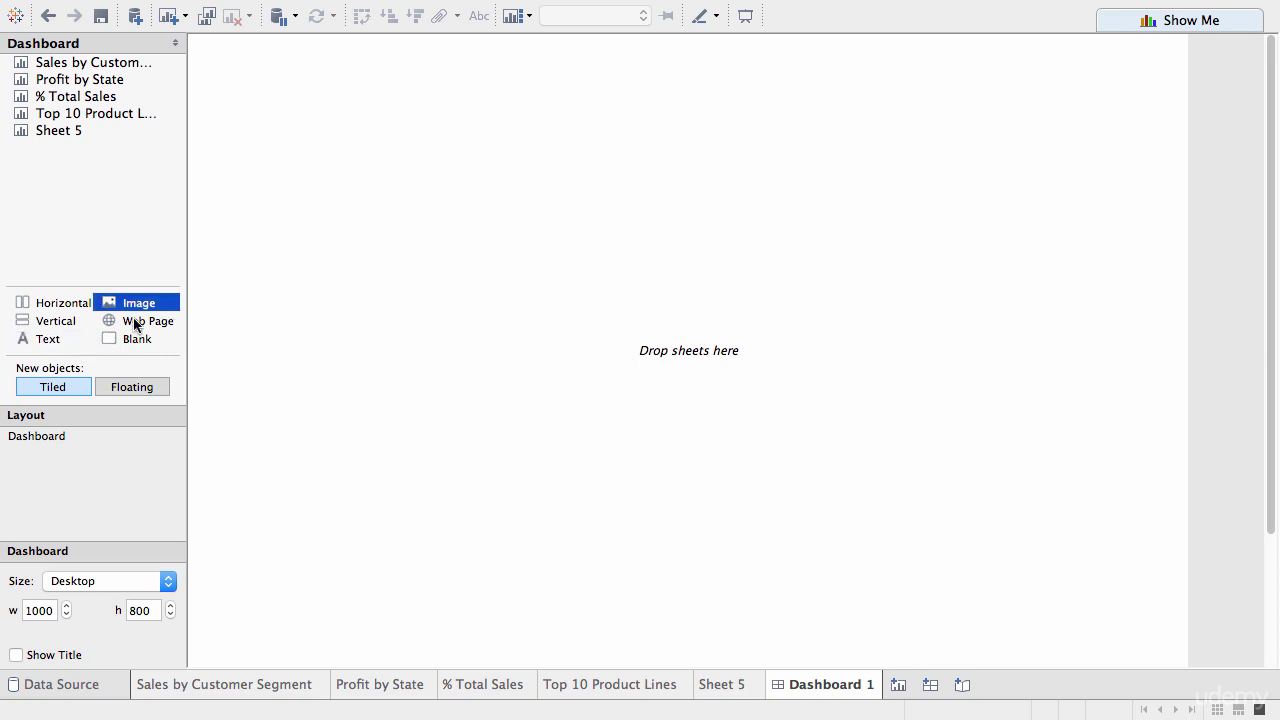
pyautogui.click(136, 323)
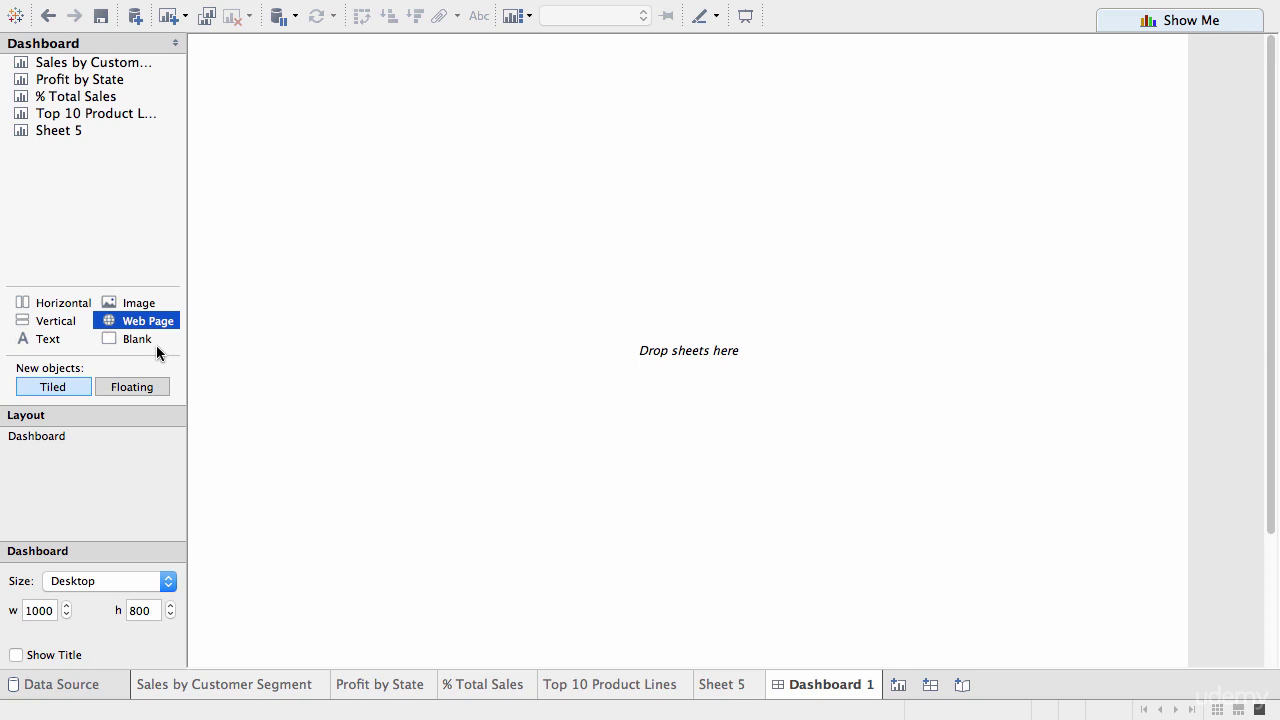
pyautogui.click(125, 341)
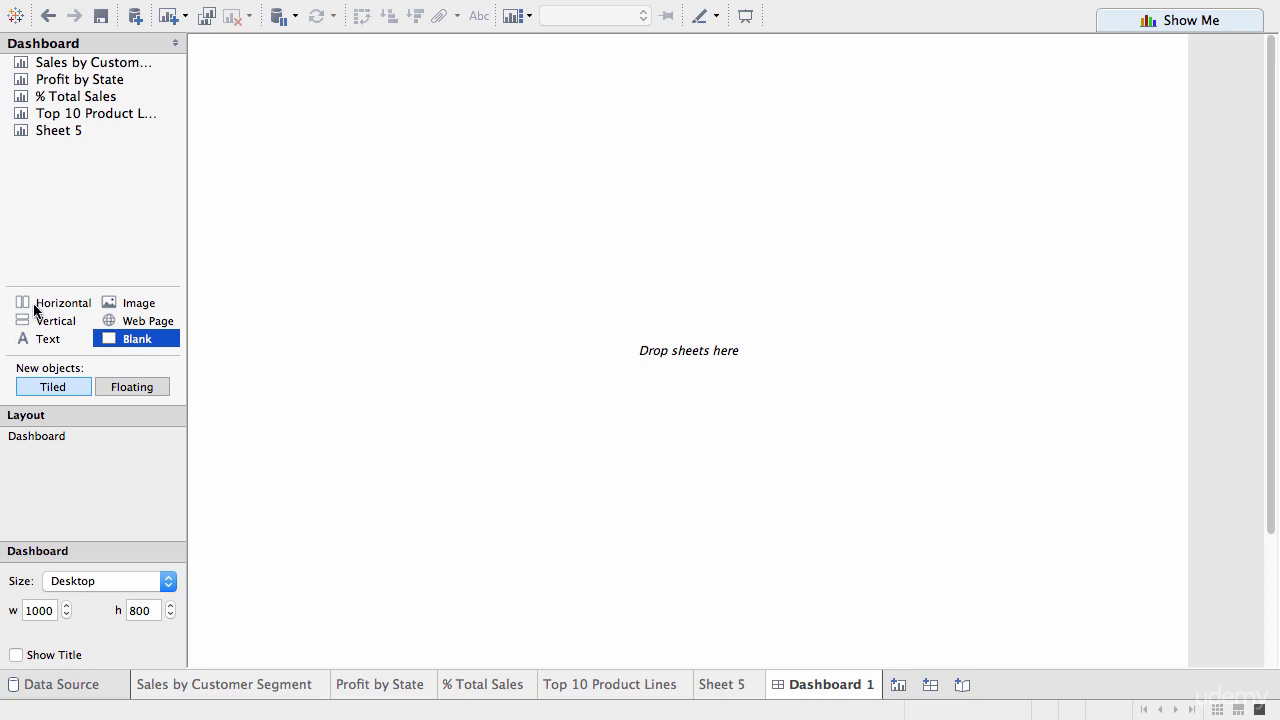
pyautogui.click(30, 438)
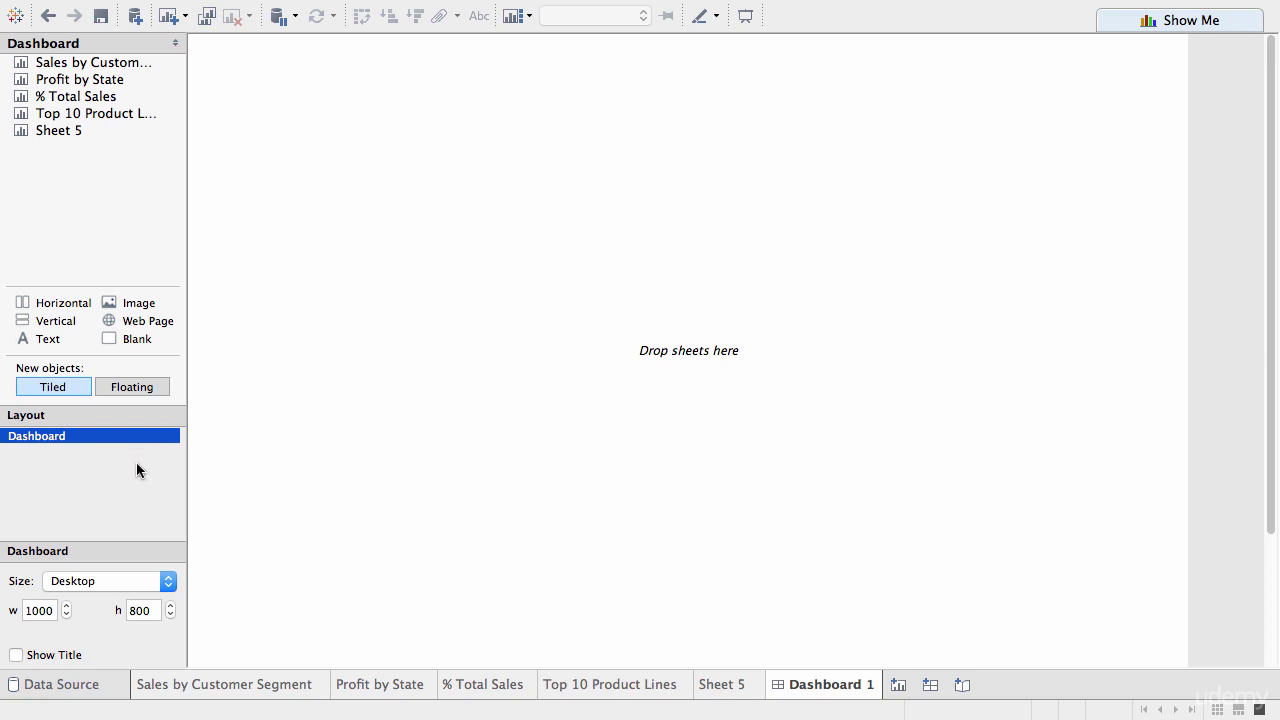
# Change Dashboard 1's size from Desktop 1000 × 800 to Automatic, after briefly trying Range
pyautogui.click(100, 583)
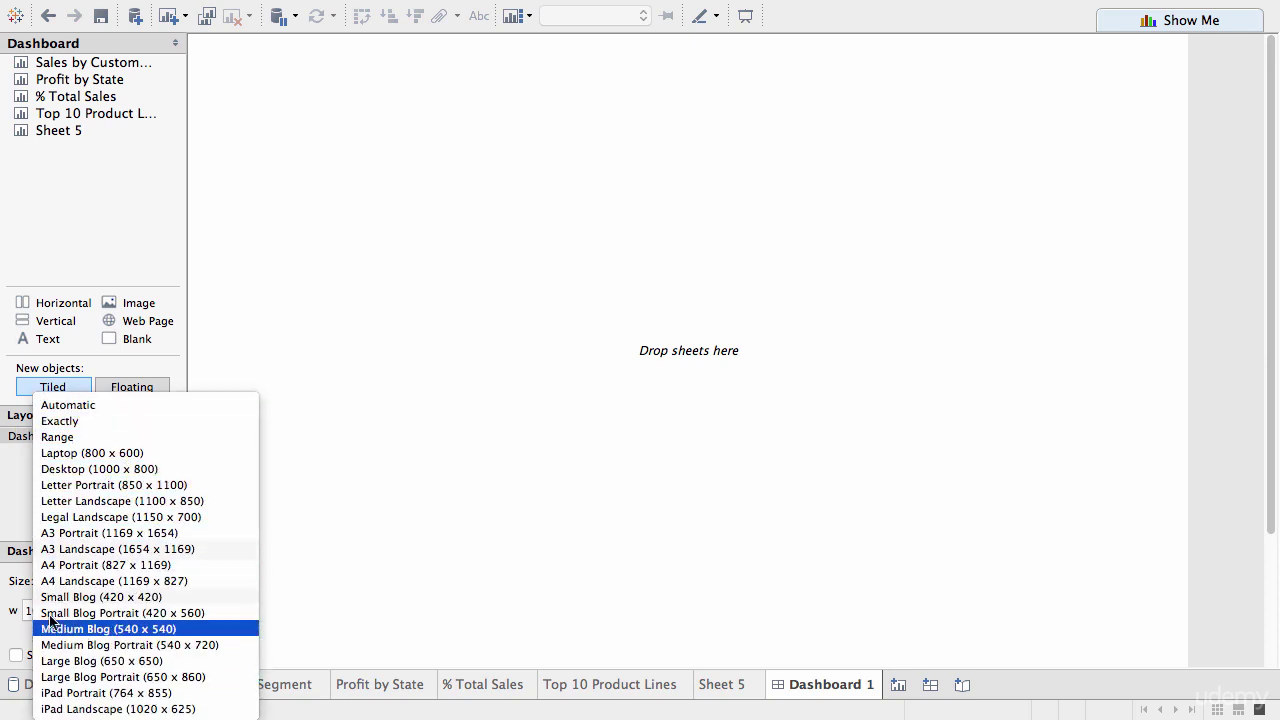
pyautogui.click(12, 499)
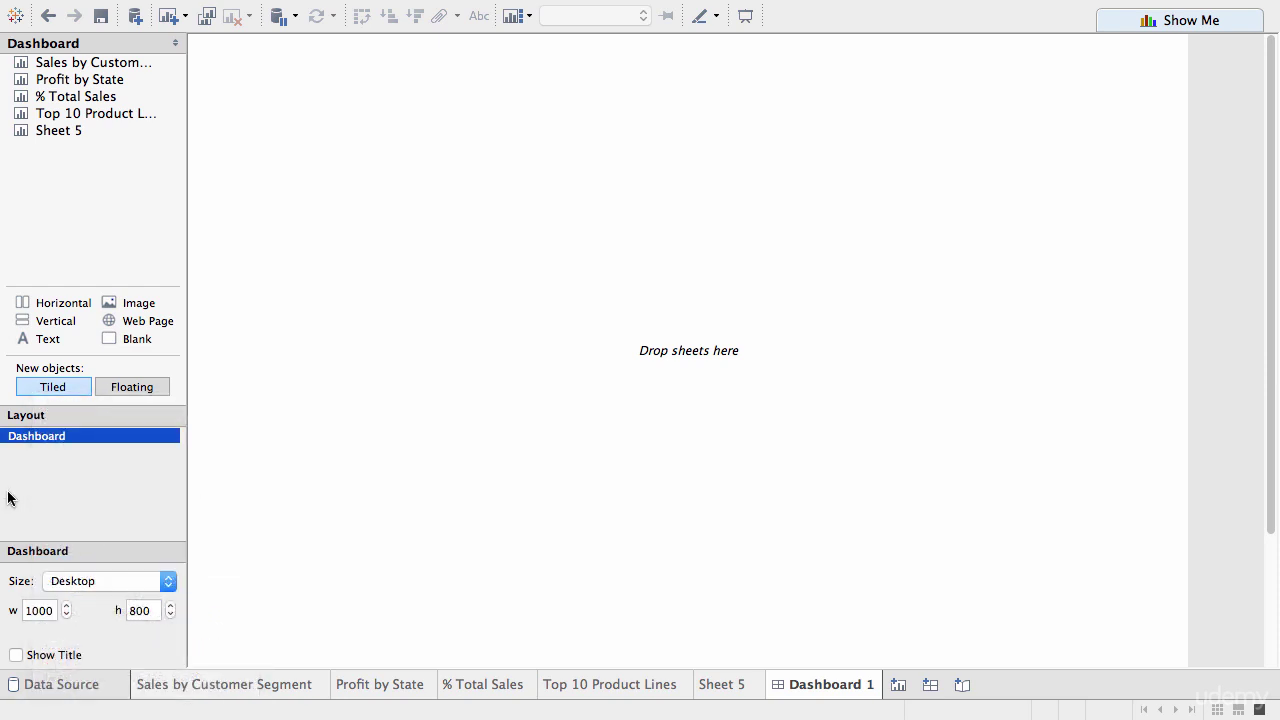
pyautogui.click(95, 582)
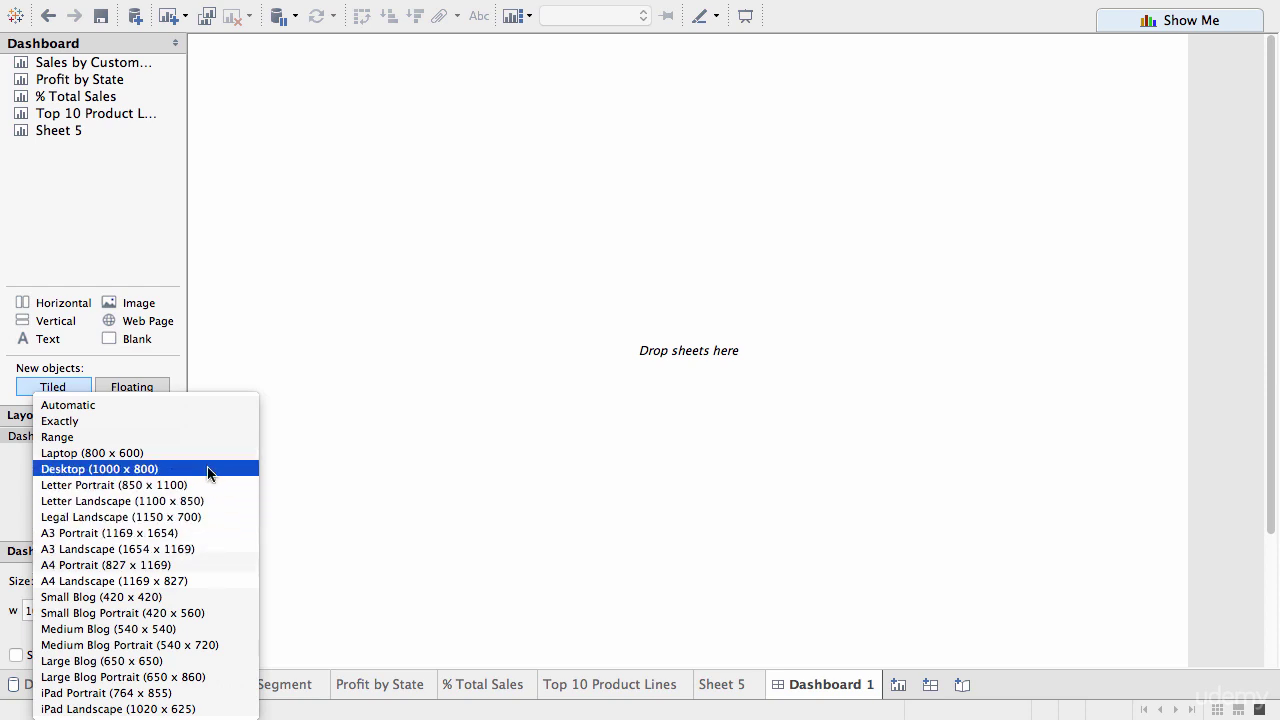
pyautogui.click(122, 437)
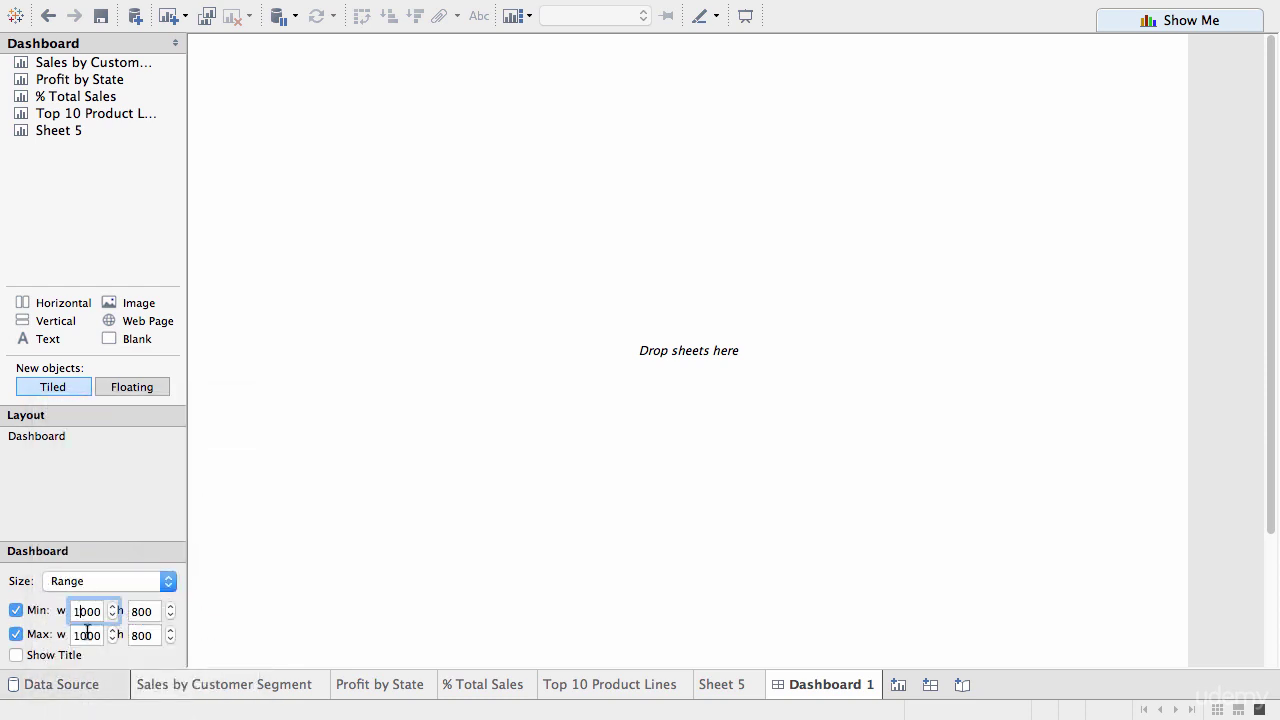
pyautogui.click(139, 611)
pyautogui.click(145, 635)
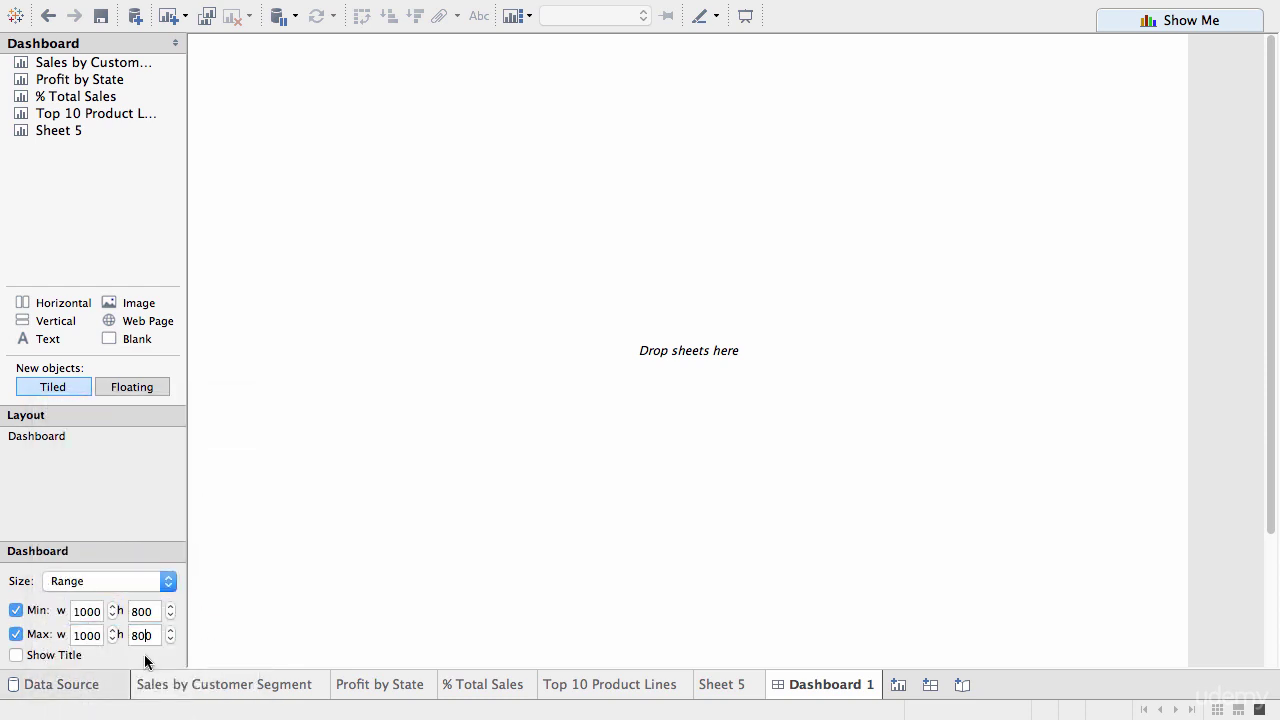
pyautogui.click(87, 587)
pyautogui.click(100, 469)
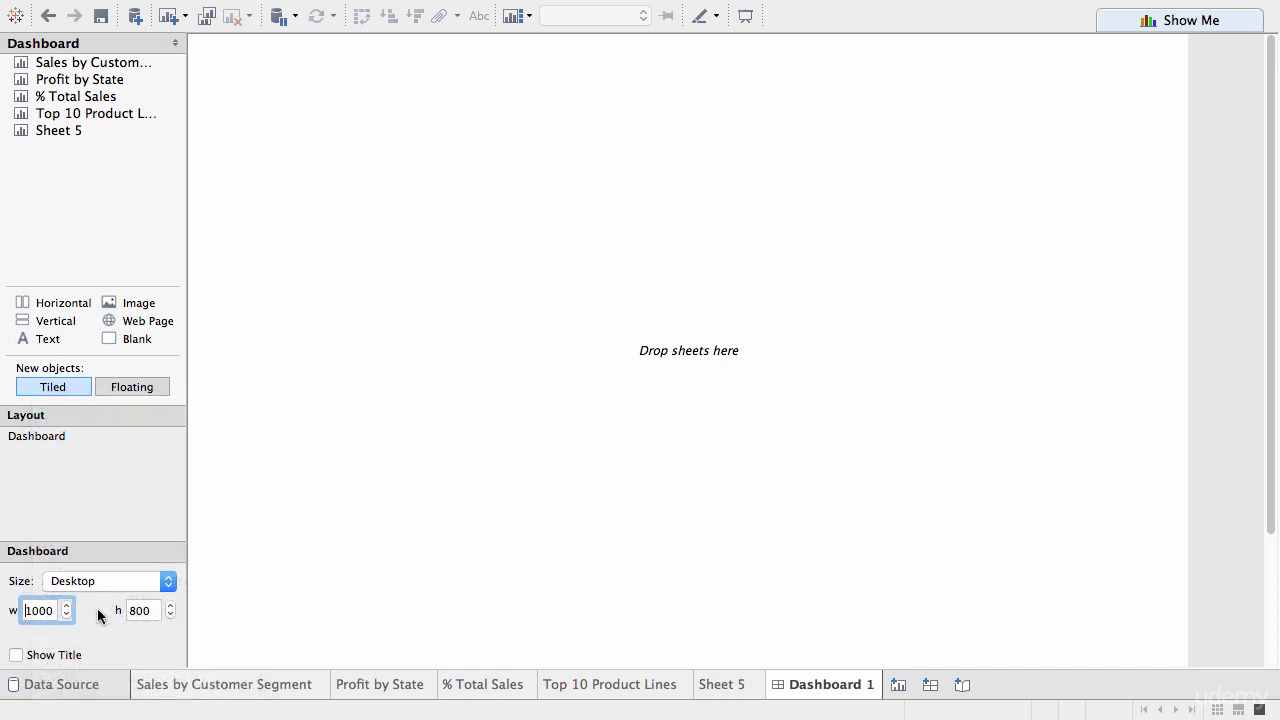
pyautogui.click(125, 587)
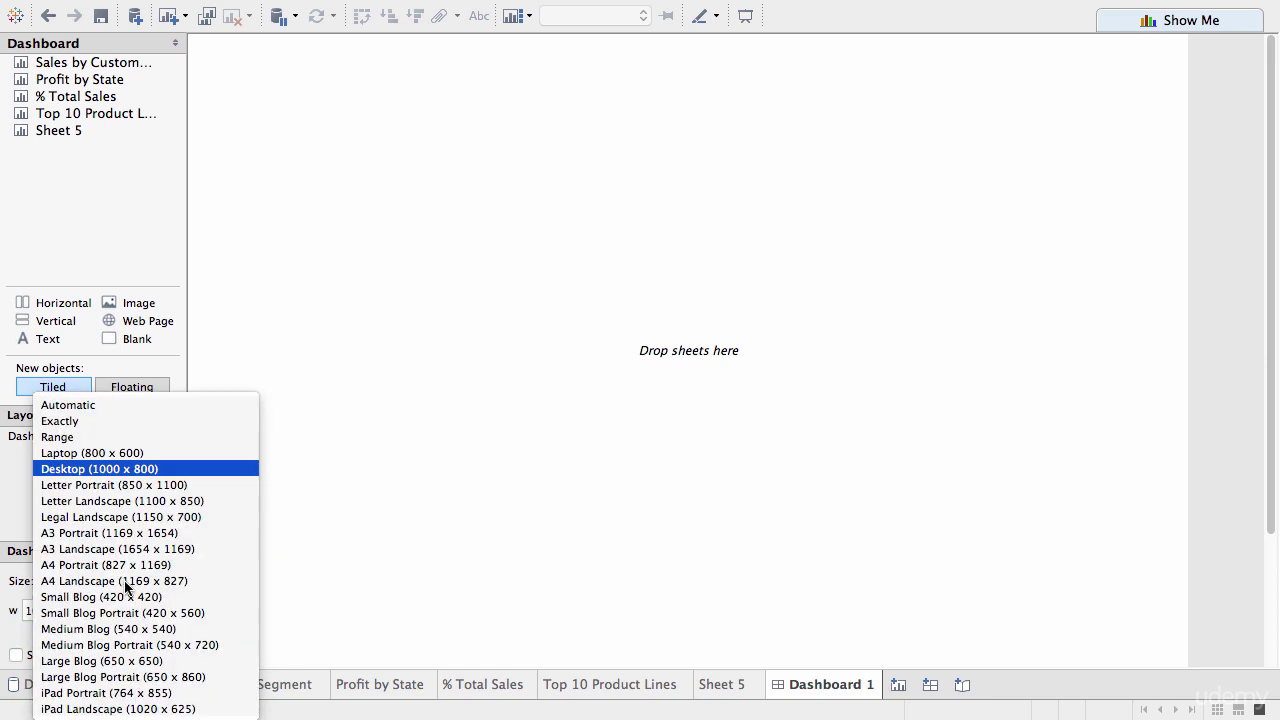
pyautogui.click(114, 407)
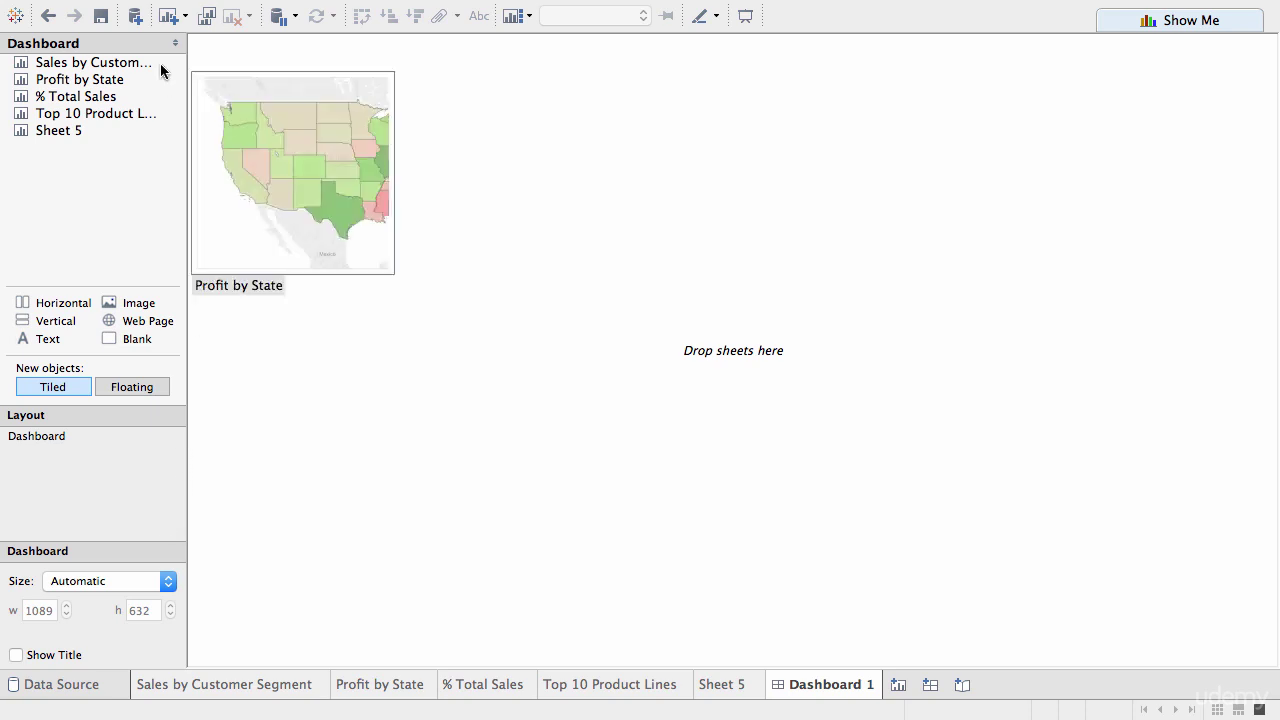
# Place the line chart, Profit by State map, % Total Sales and Top 10 Product Lines on the dashboard
pyautogui.moveTo(54, 68); pyautogui.dragTo(562, 255)
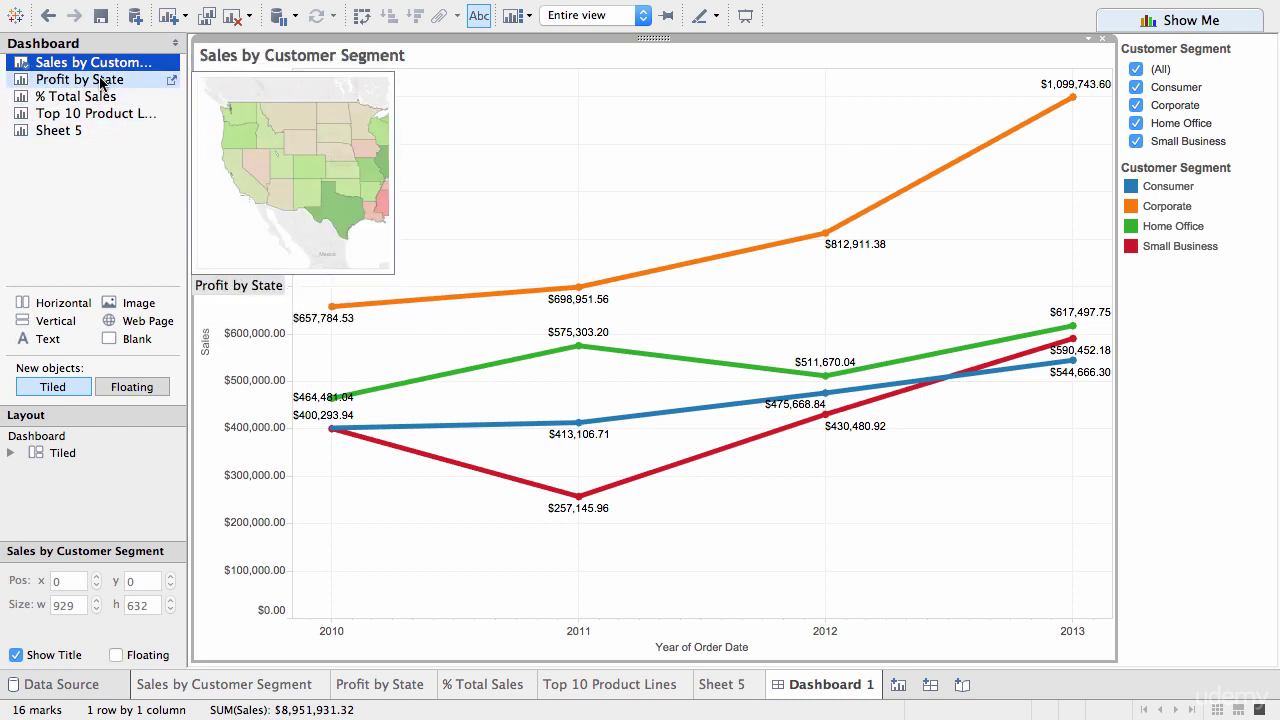
pyautogui.moveTo(101, 84)
pyautogui.mouseDown()
pyautogui.moveTo(336, 228)
pyautogui.moveTo(480, 158)
pyautogui.moveTo(758, 340)
pyautogui.moveTo(708, 498)
pyautogui.moveTo(703, 293)
pyautogui.mouseUp()
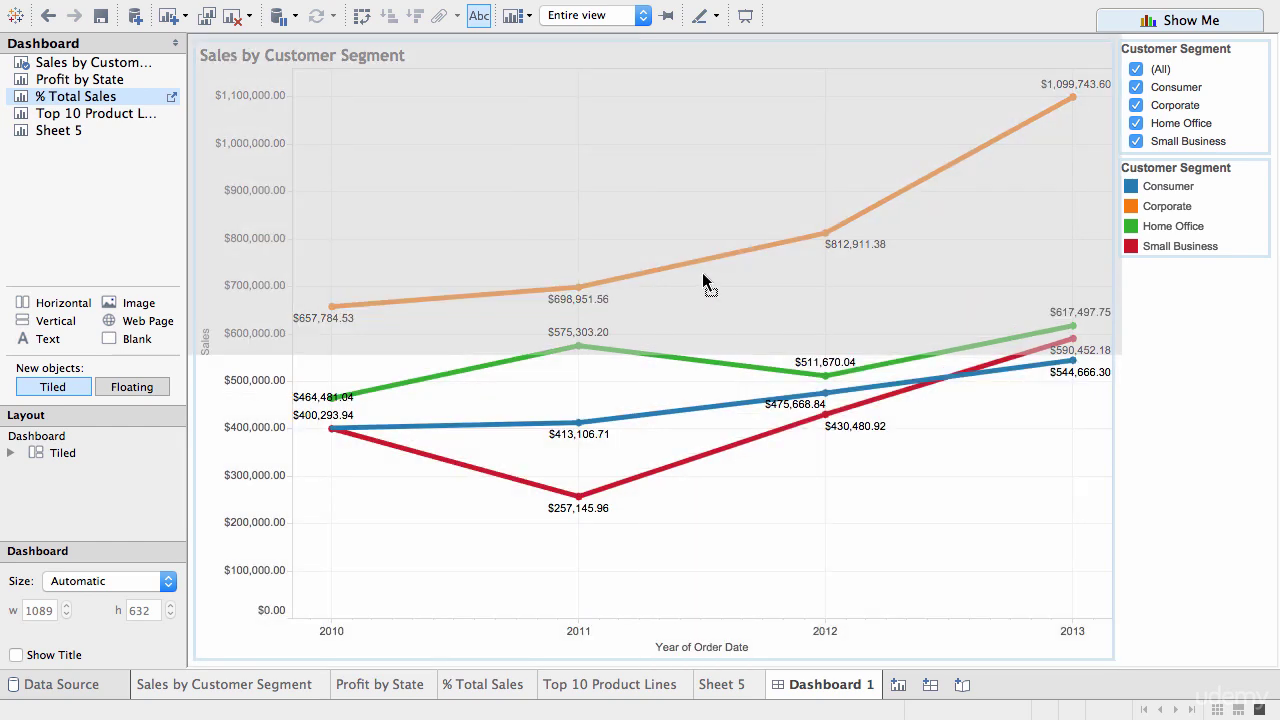
pyautogui.moveTo(703, 274); pyautogui.dragTo(702, 276)
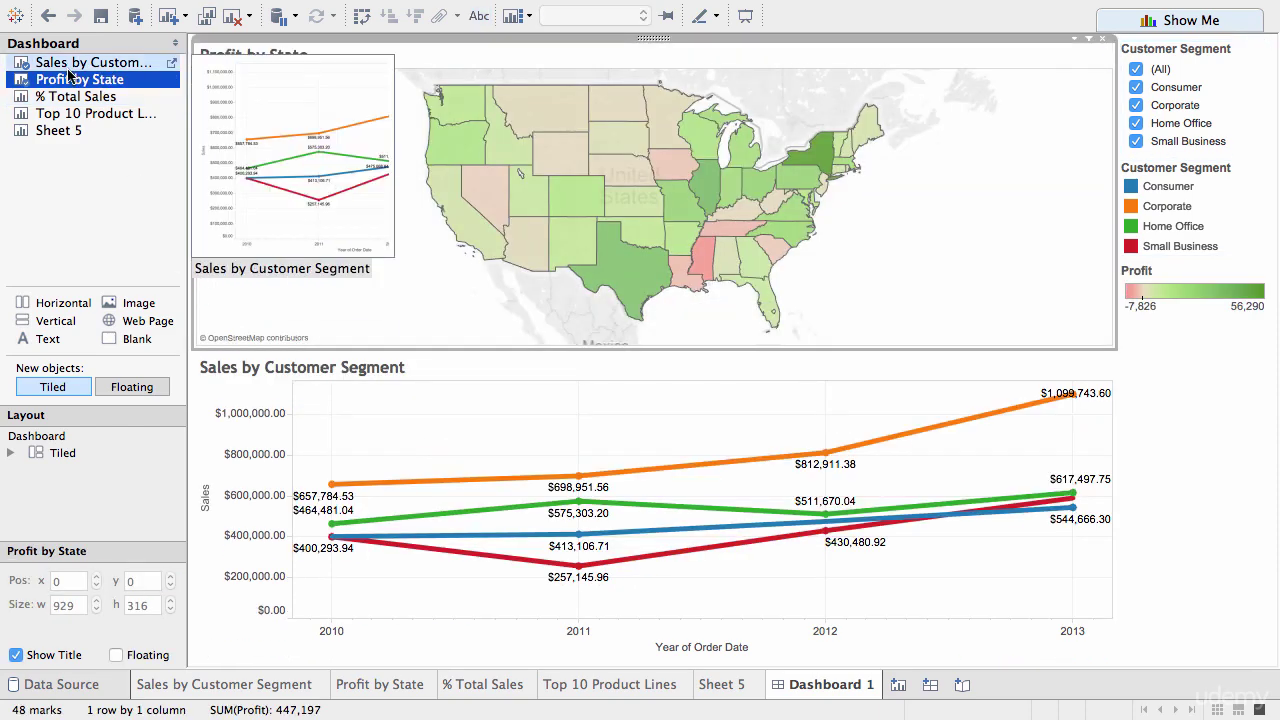
pyautogui.moveTo(72, 96)
pyautogui.moveTo(72, 96)
pyautogui.mouseDown()
pyautogui.moveTo(371, 194)
pyautogui.moveTo(815, 260)
pyautogui.moveTo(927, 220)
pyautogui.mouseUp()
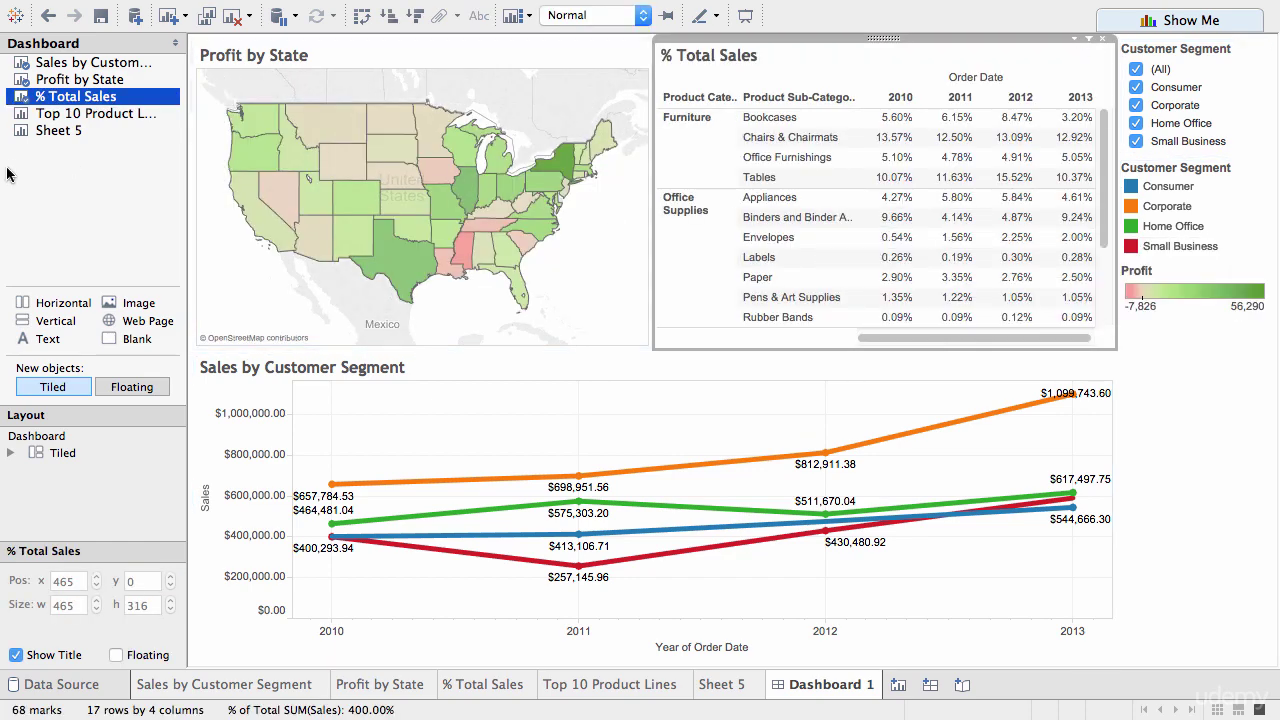
pyautogui.moveTo(66, 113)
pyautogui.mouseDown()
pyautogui.moveTo(780, 560)
pyautogui.moveTo(778, 514)
pyautogui.mouseUp()
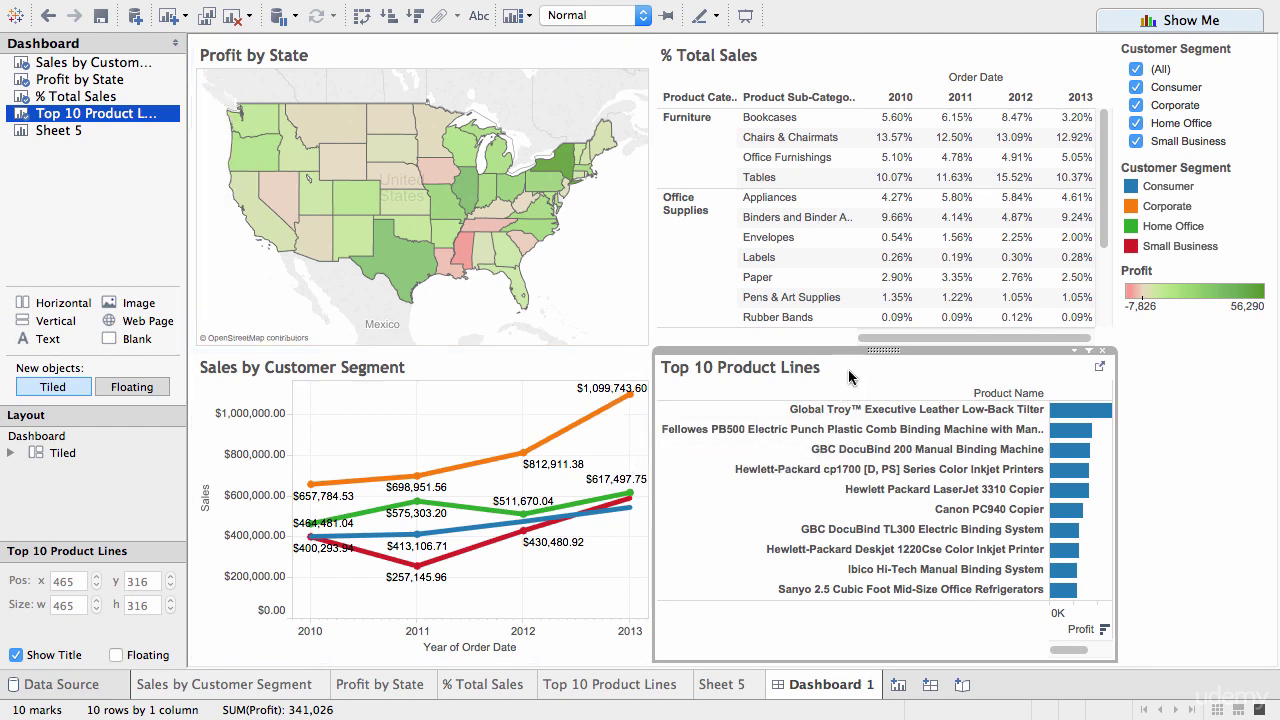
# Move the Profit by State map into the top-right slot and select the % Total Sales table
pyautogui.click(433, 50)
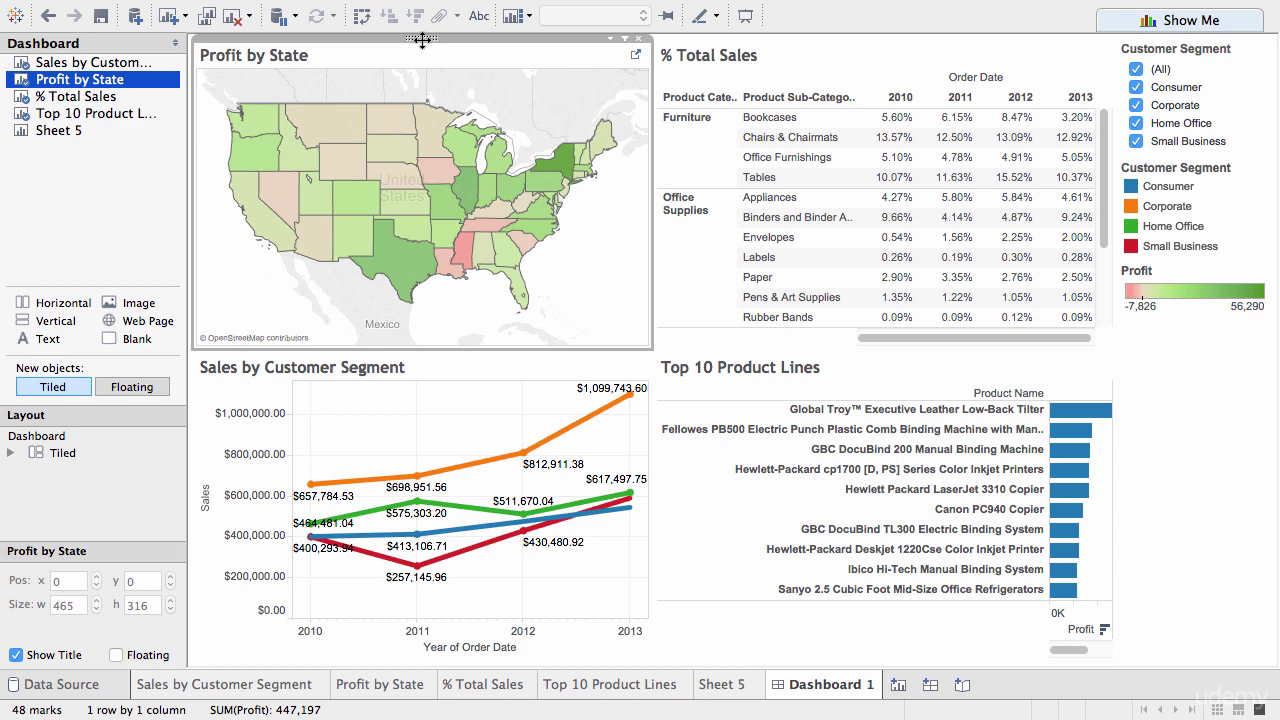
pyautogui.moveTo(421, 40); pyautogui.dragTo(948, 480)
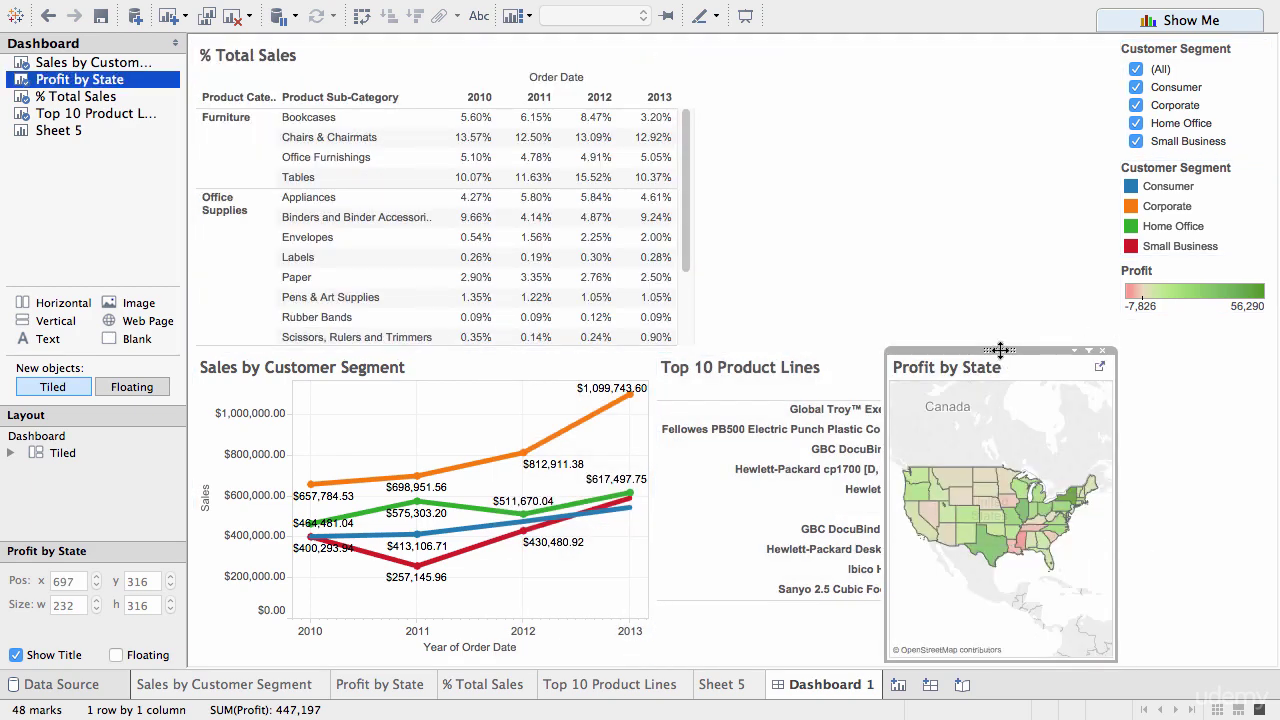
pyautogui.moveTo(1002, 349); pyautogui.dragTo(995, 257)
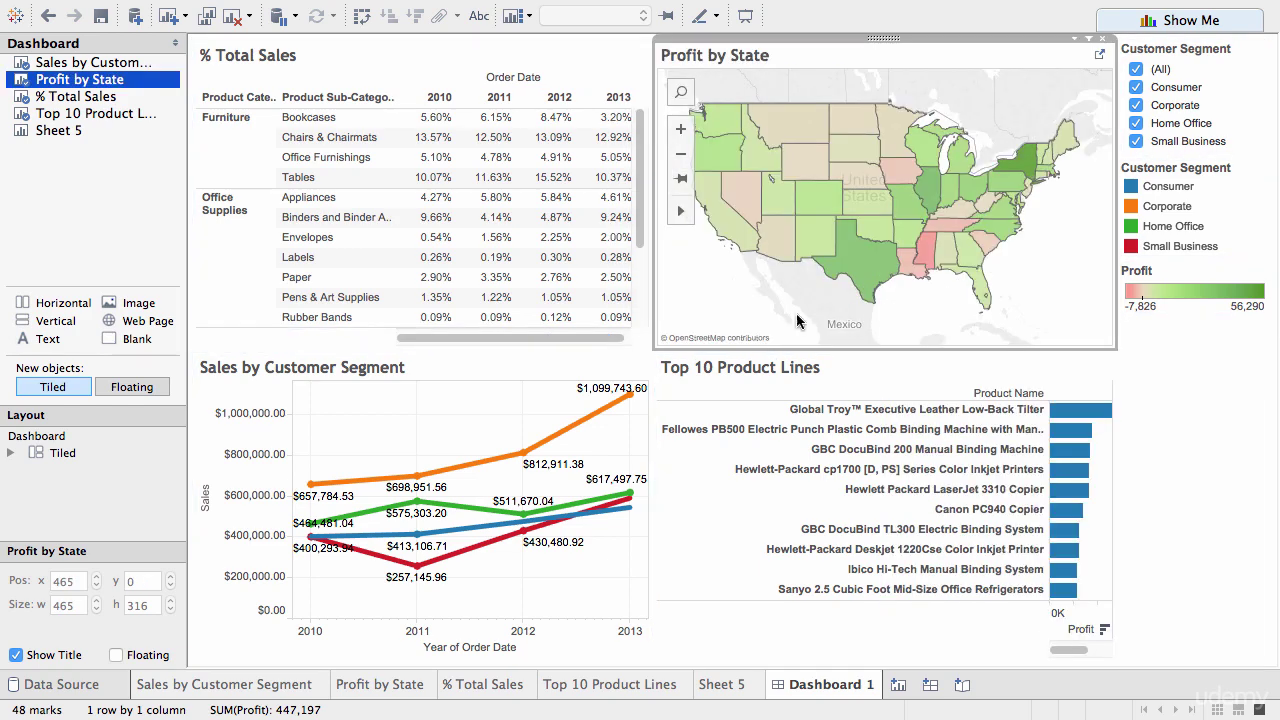
pyautogui.click(636, 198)
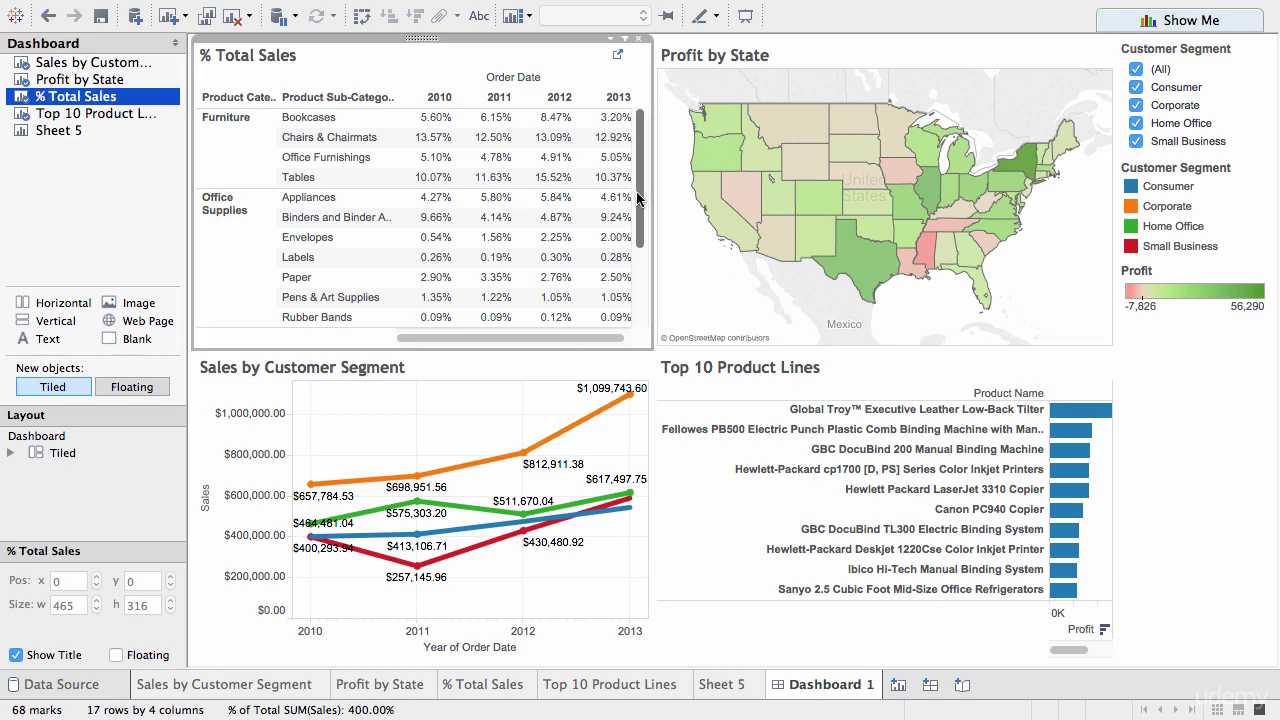
pyautogui.scroll(-3, 640, 190)
# Make the % Total Sales table taller by lowering its bottom border
pyautogui.scroll(2, 645, 184)
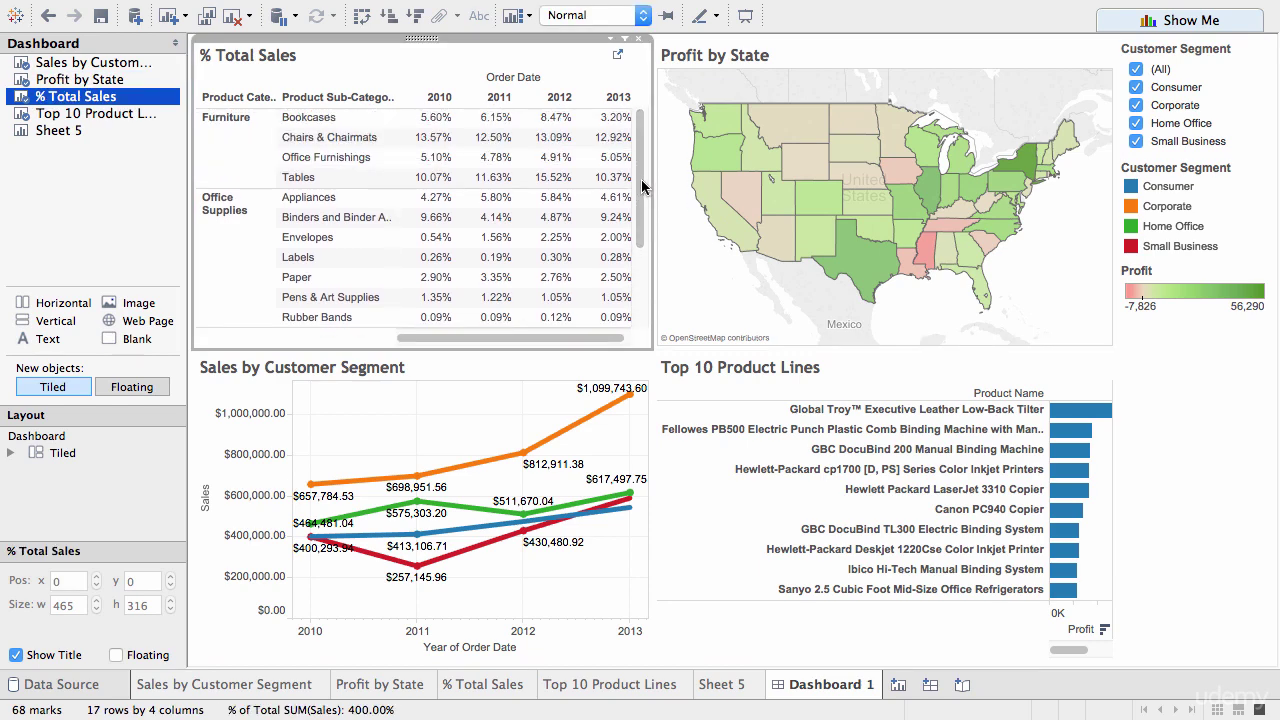
pyautogui.scroll(-5, 640, 200)
pyautogui.scroll(3, 648, 180)
pyautogui.scroll(2, 648, 160)
pyautogui.moveTo(611, 306)
pyautogui.moveTo(611, 350); pyautogui.dragTo(614, 427)
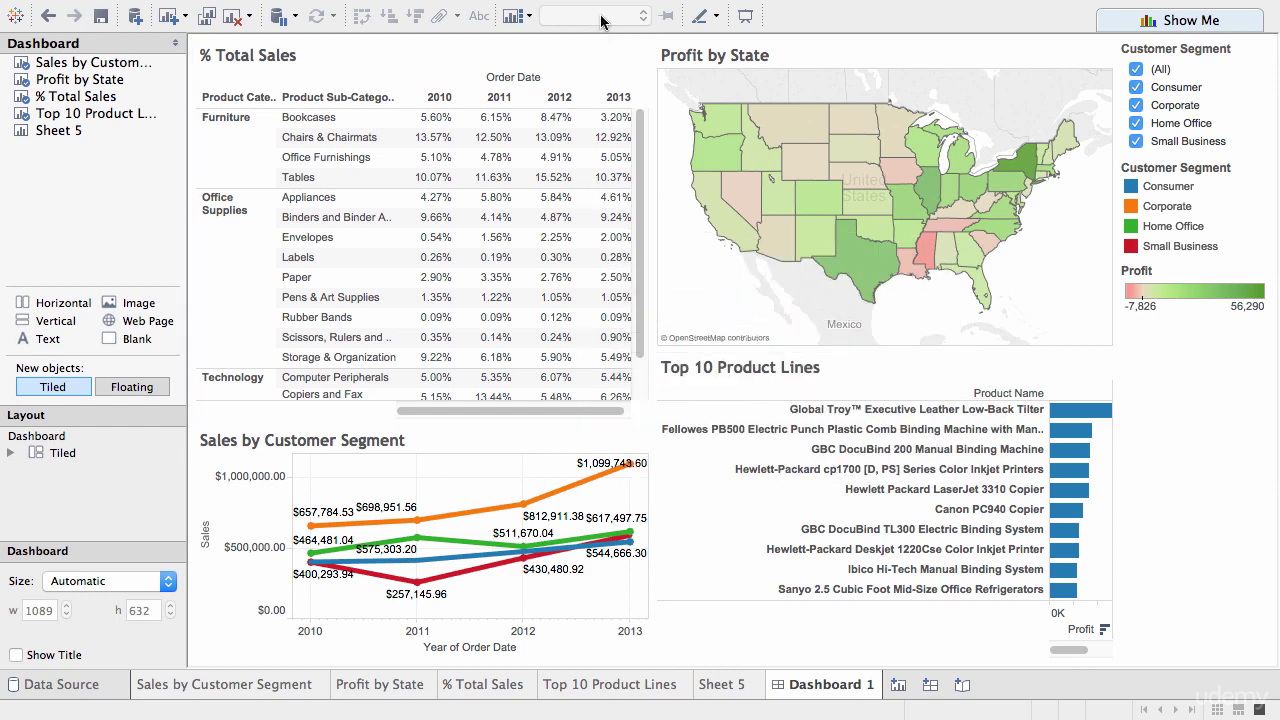
# Set the % Total Sales table to Entire View, after trying Fit Height and Fit Width
pyautogui.click(640, 128)
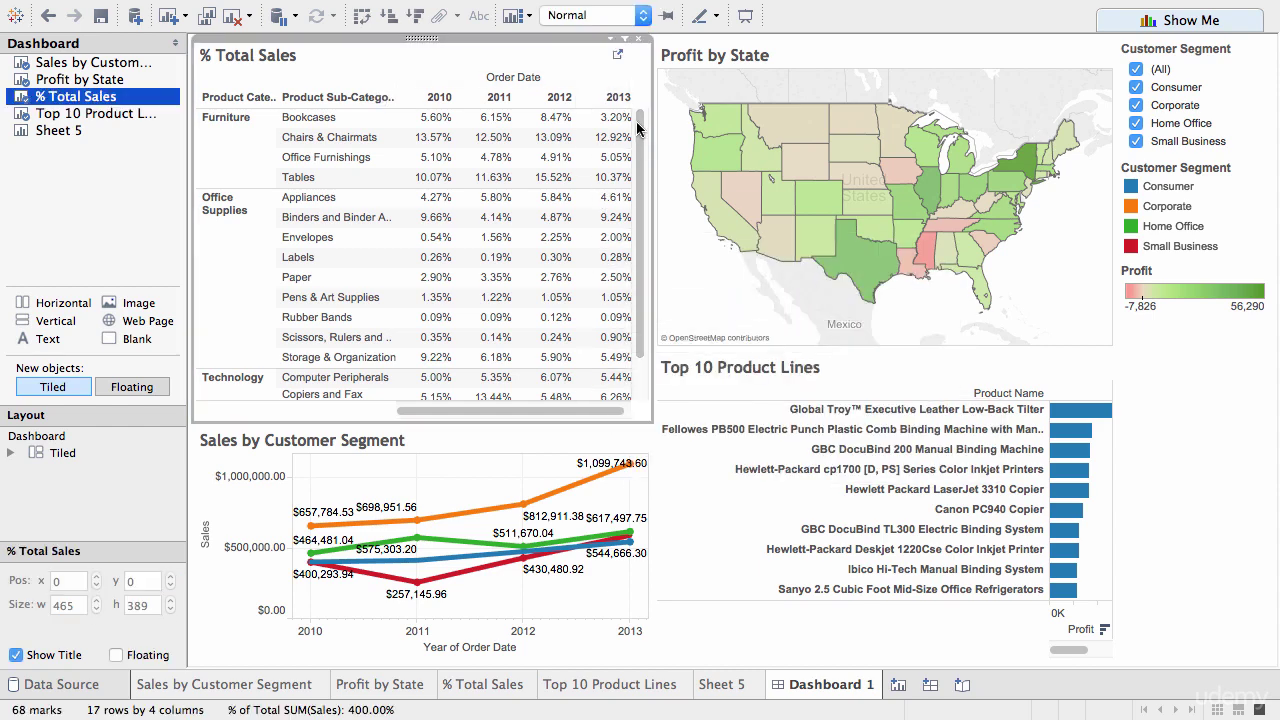
pyautogui.click(619, 19)
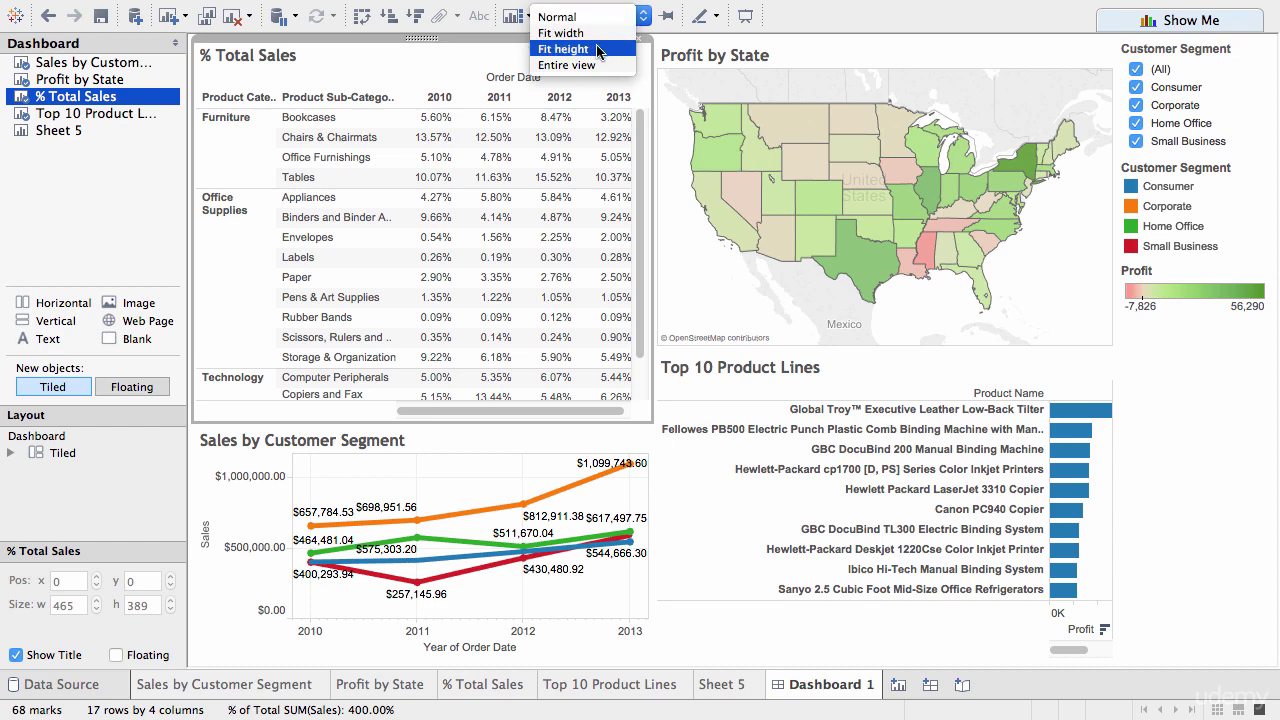
pyautogui.click(597, 49)
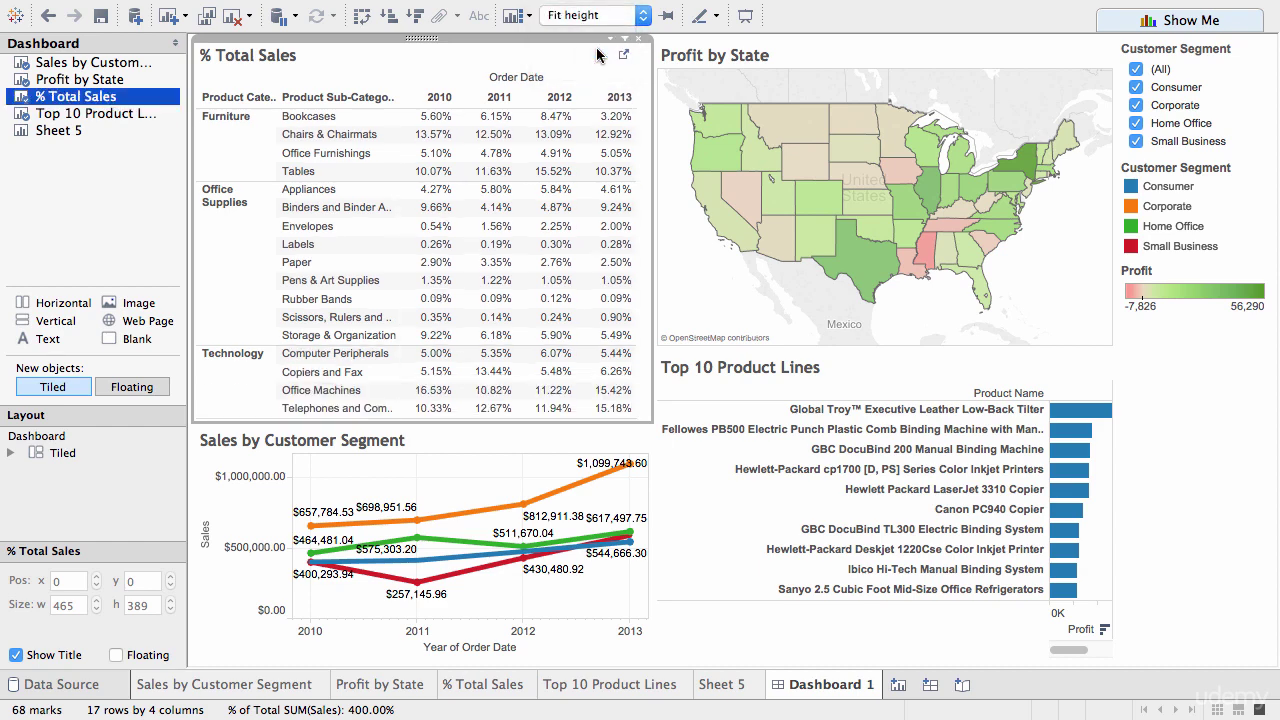
pyautogui.click(594, 18)
pyautogui.click(592, 29)
pyautogui.click(592, 15)
pyautogui.click(590, 61)
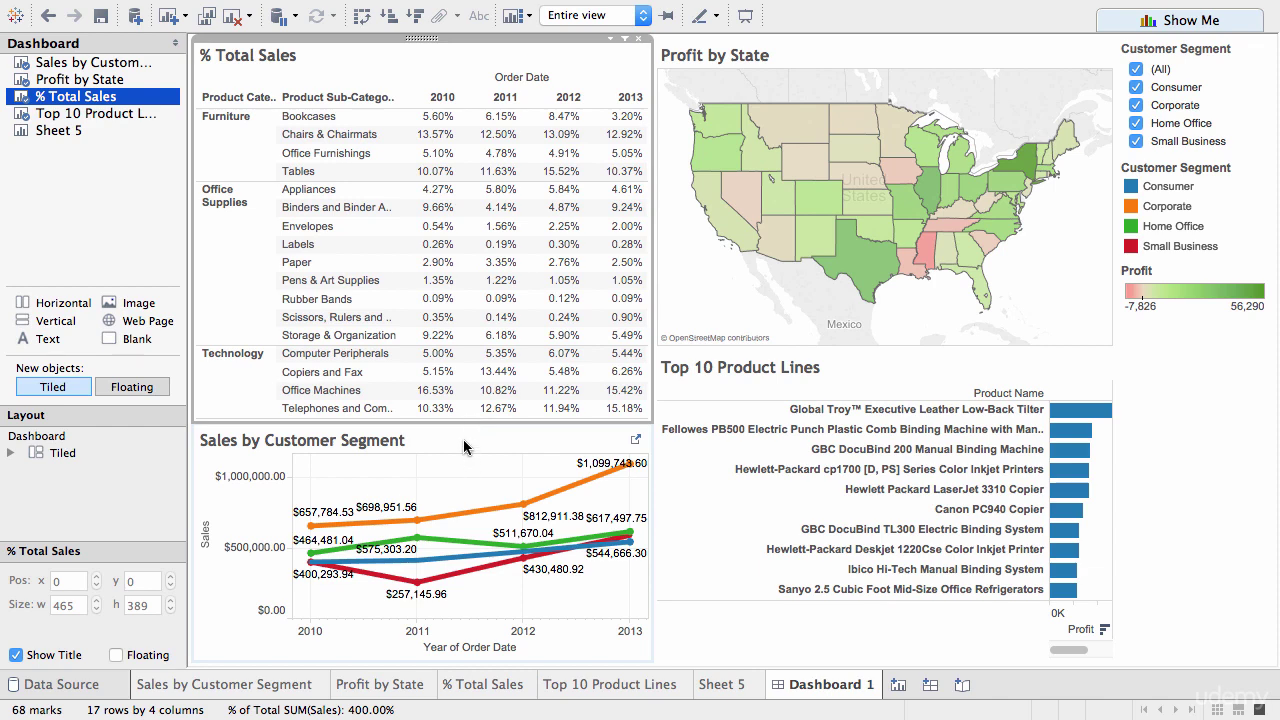
# Select the Profit legend and look at its options menu
pyautogui.click(1187, 277)
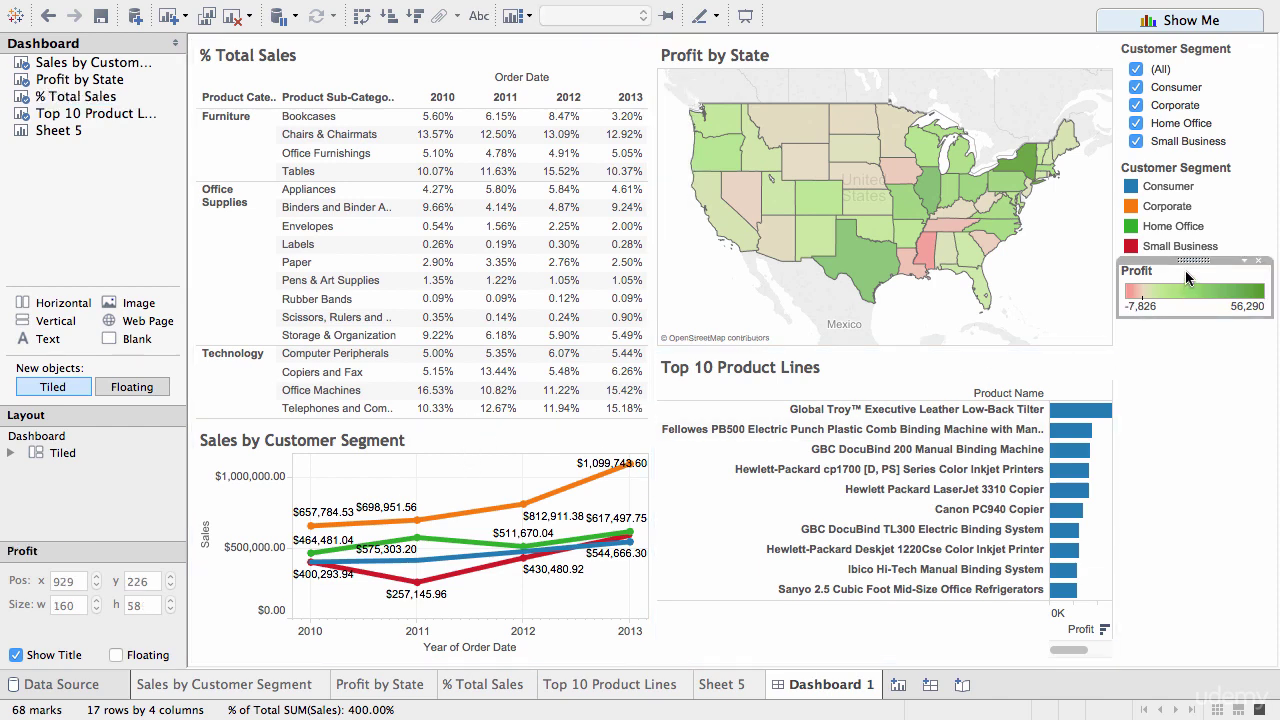
pyautogui.click(1205, 175)
pyautogui.click(1195, 62)
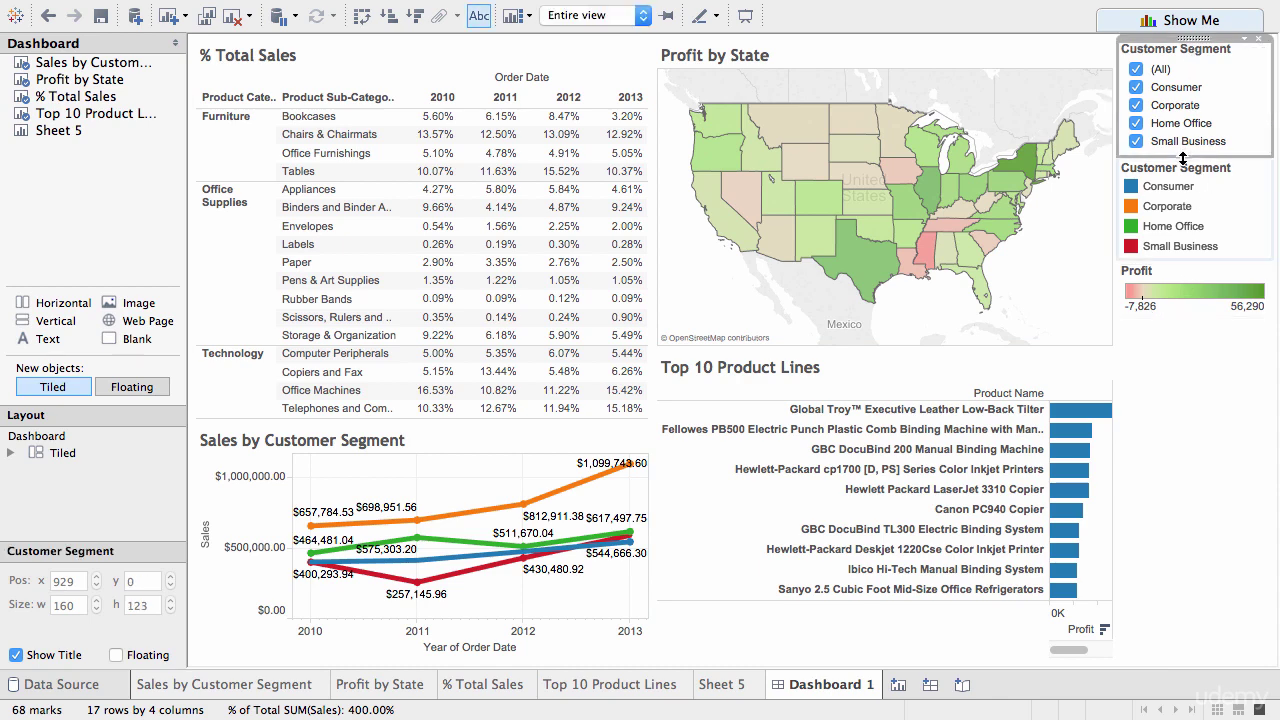
pyautogui.click(1185, 250)
pyautogui.click(1187, 276)
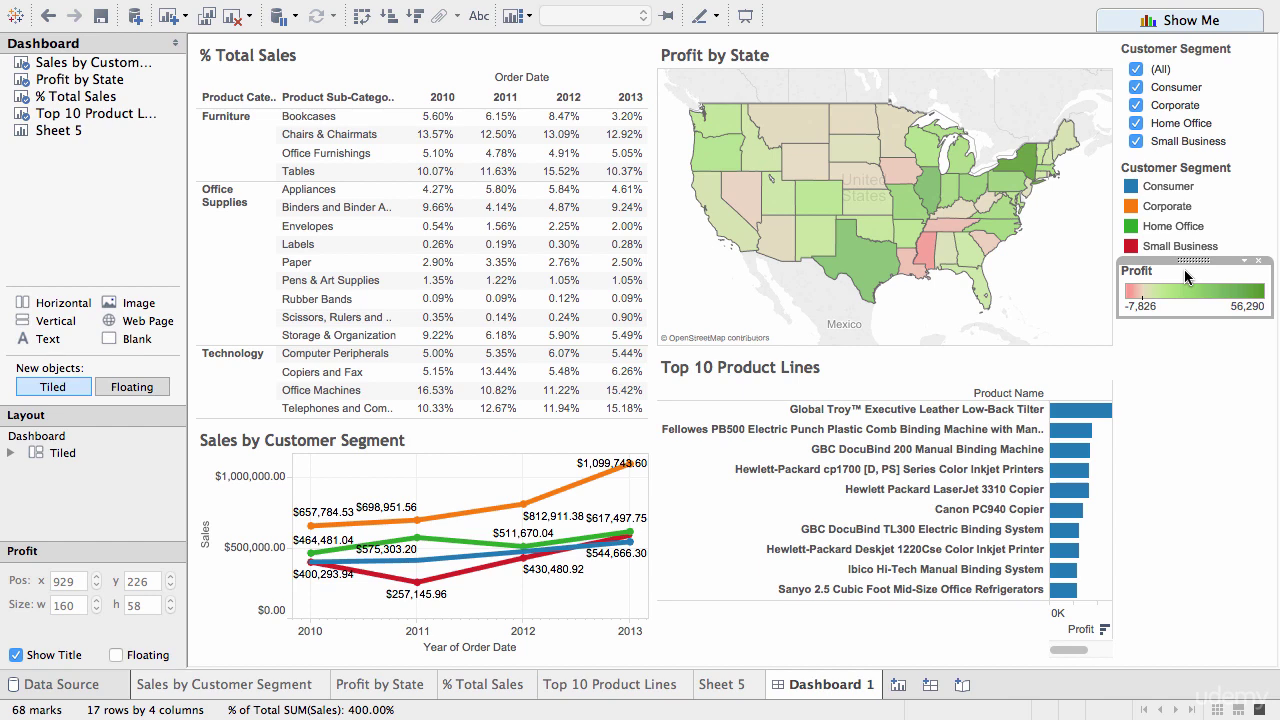
pyautogui.click(1245, 261)
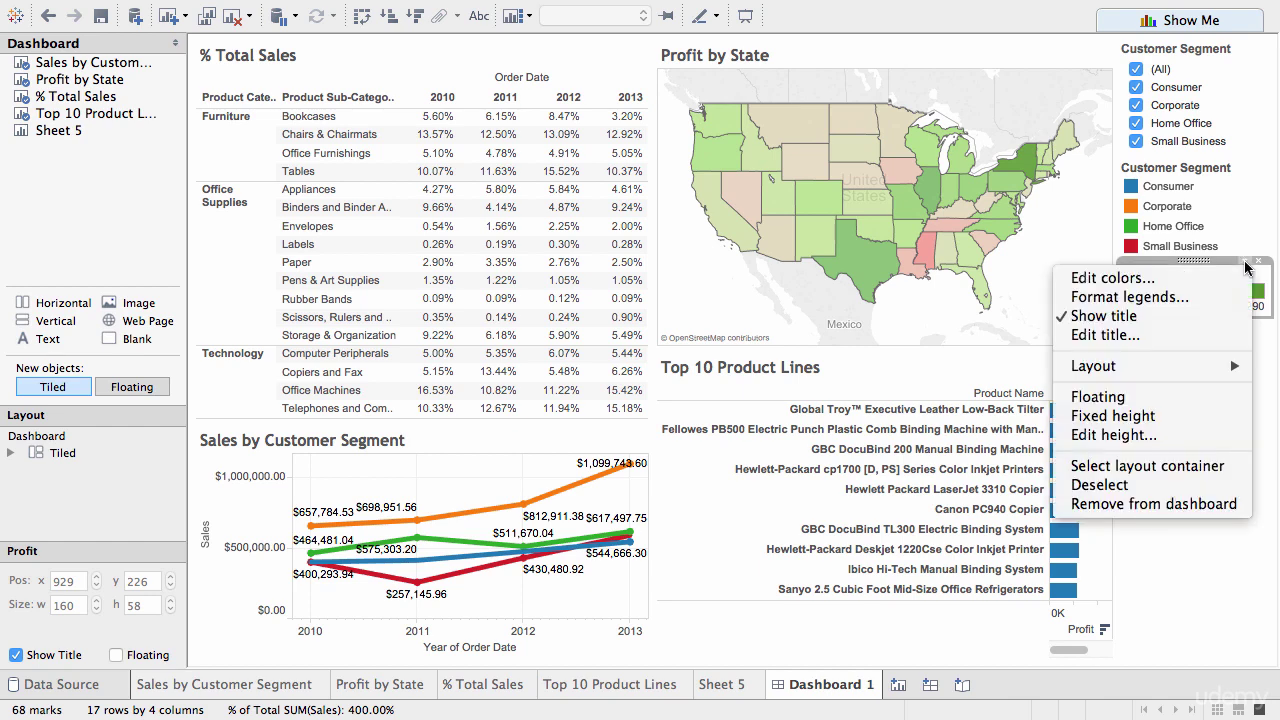
pyautogui.press('Escape')
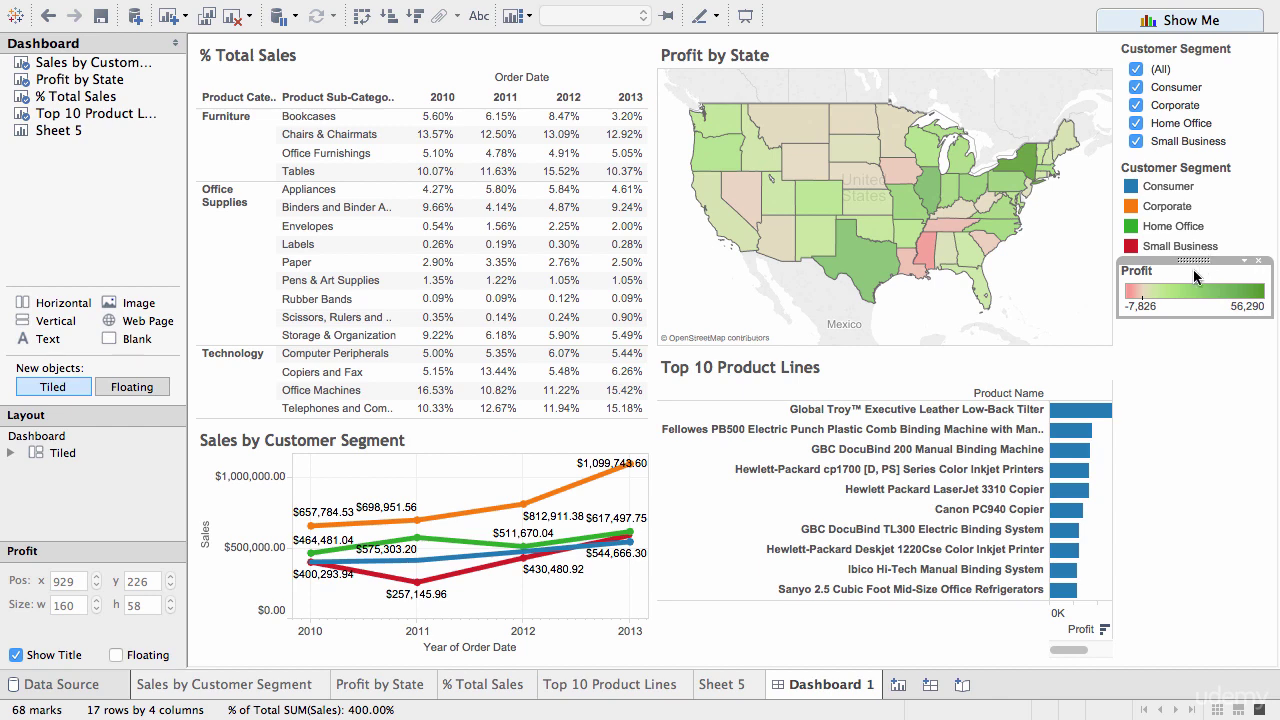
# Make the Profit legend floating and move it over the map's lower-left area
pyautogui.click(1245, 261)
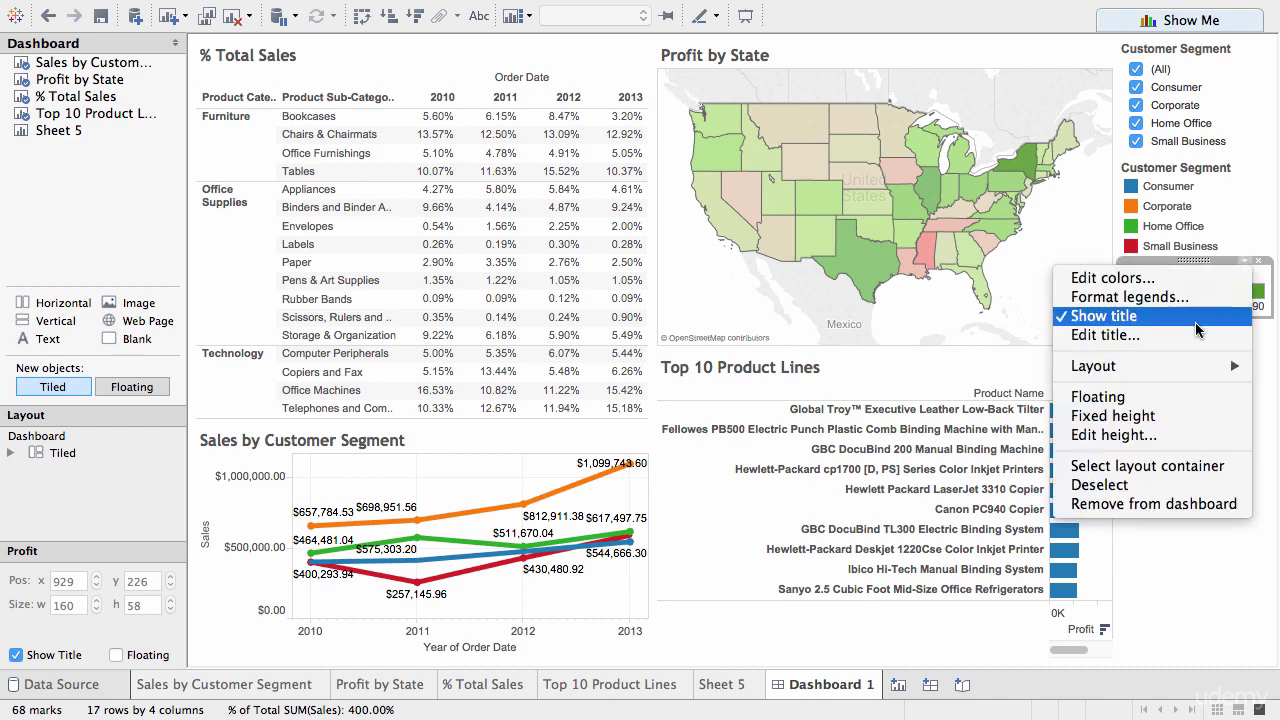
pyautogui.moveTo(1157, 369)
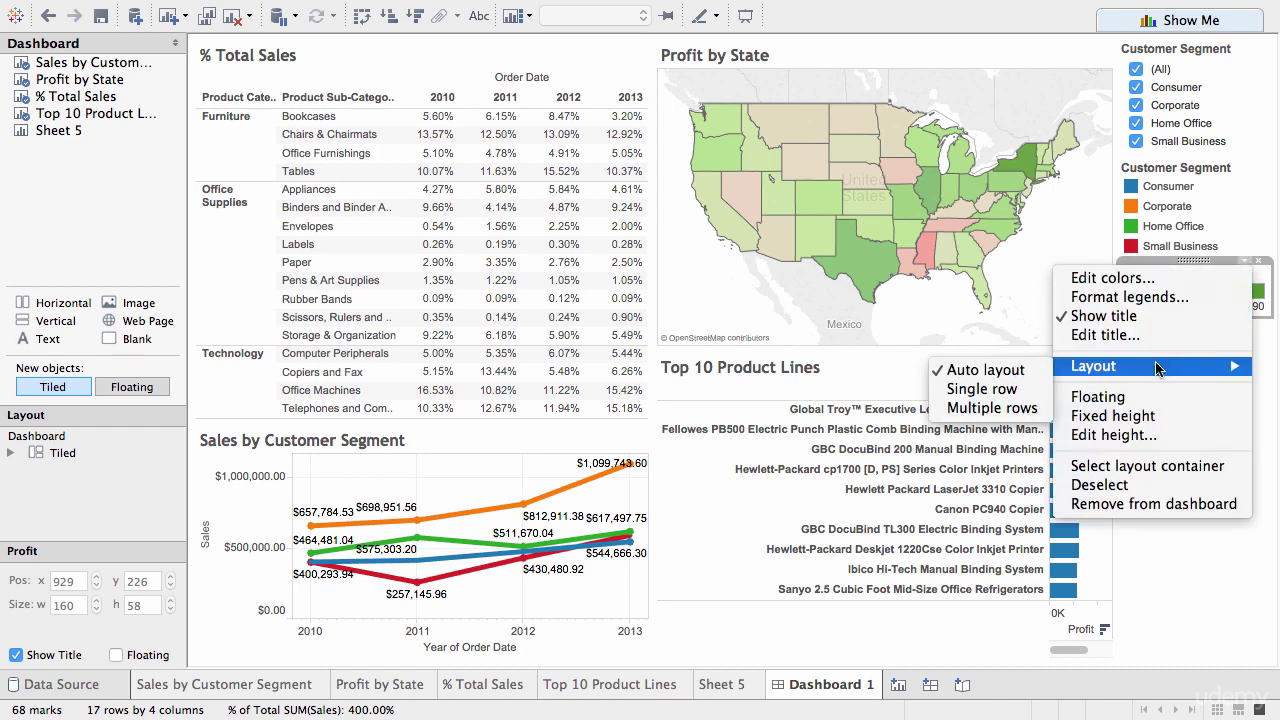
pyautogui.click(1150, 398)
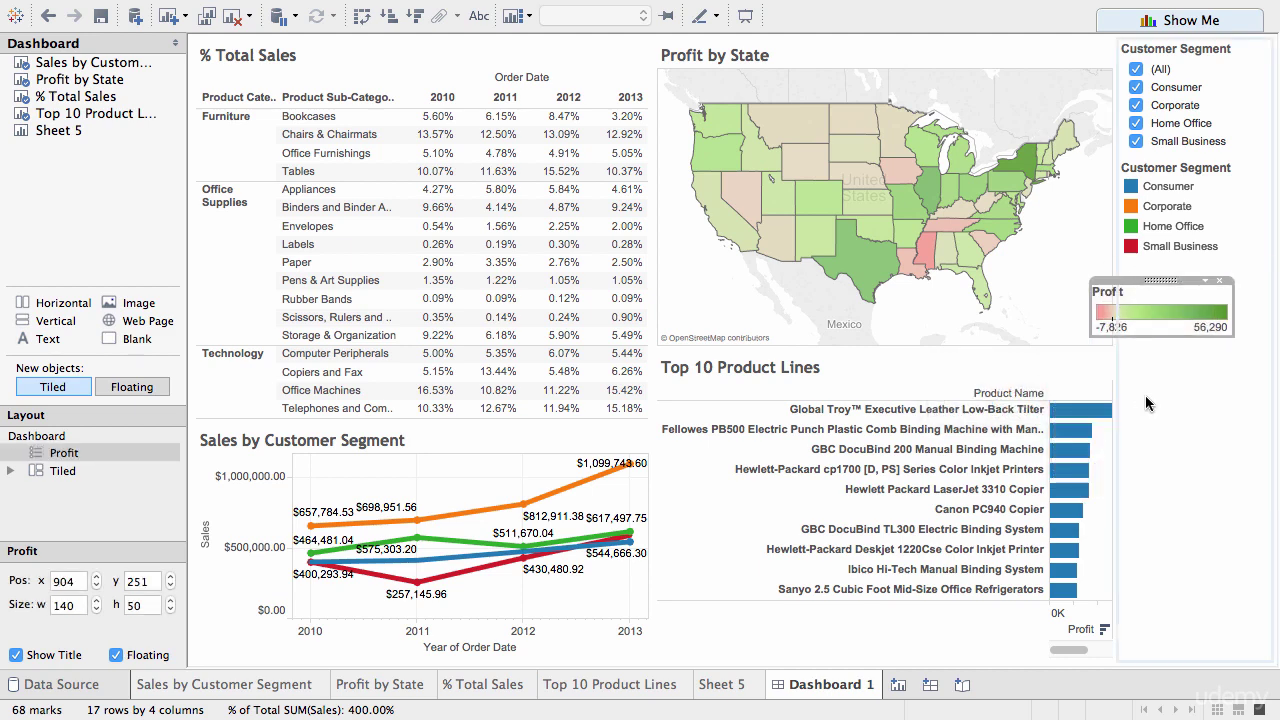
pyautogui.click(1168, 356)
pyautogui.moveTo(1157, 298); pyautogui.dragTo(731, 285)
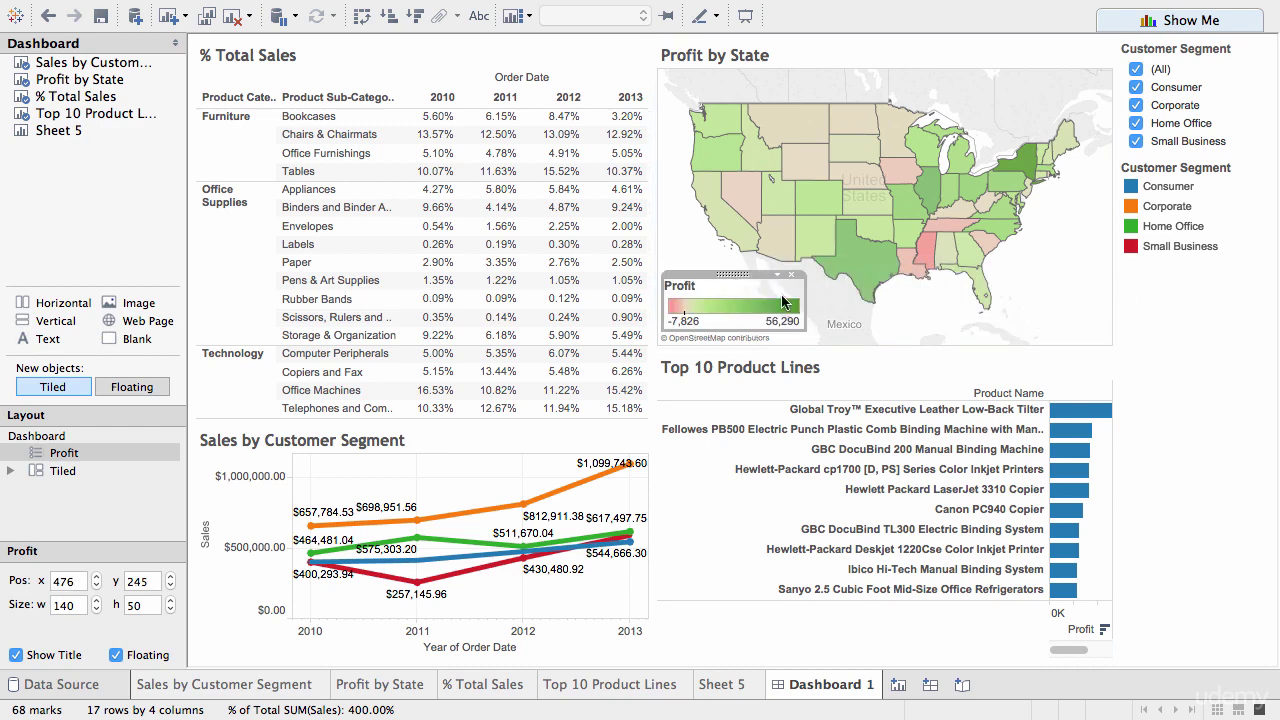
# Make the Profit by State map taller, resize % Total Sales, and reposition the floating legend to 480, 287
pyautogui.click(1143, 345)
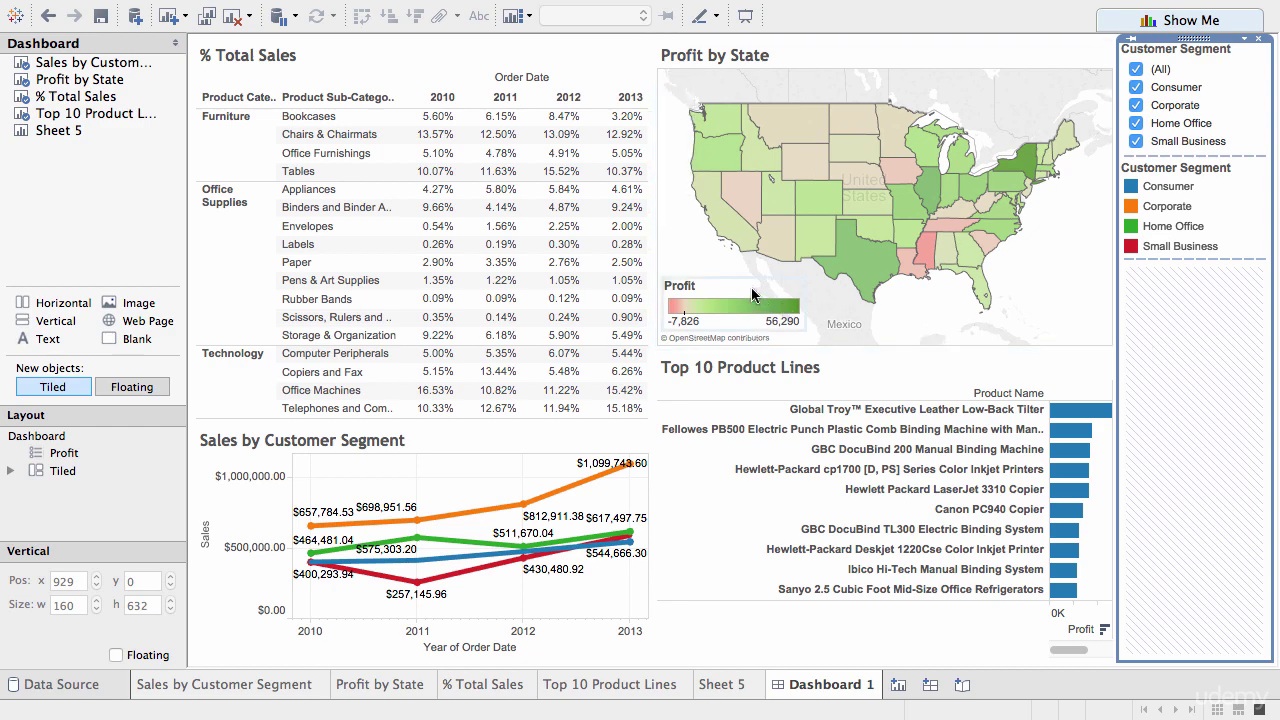
pyautogui.click(724, 289)
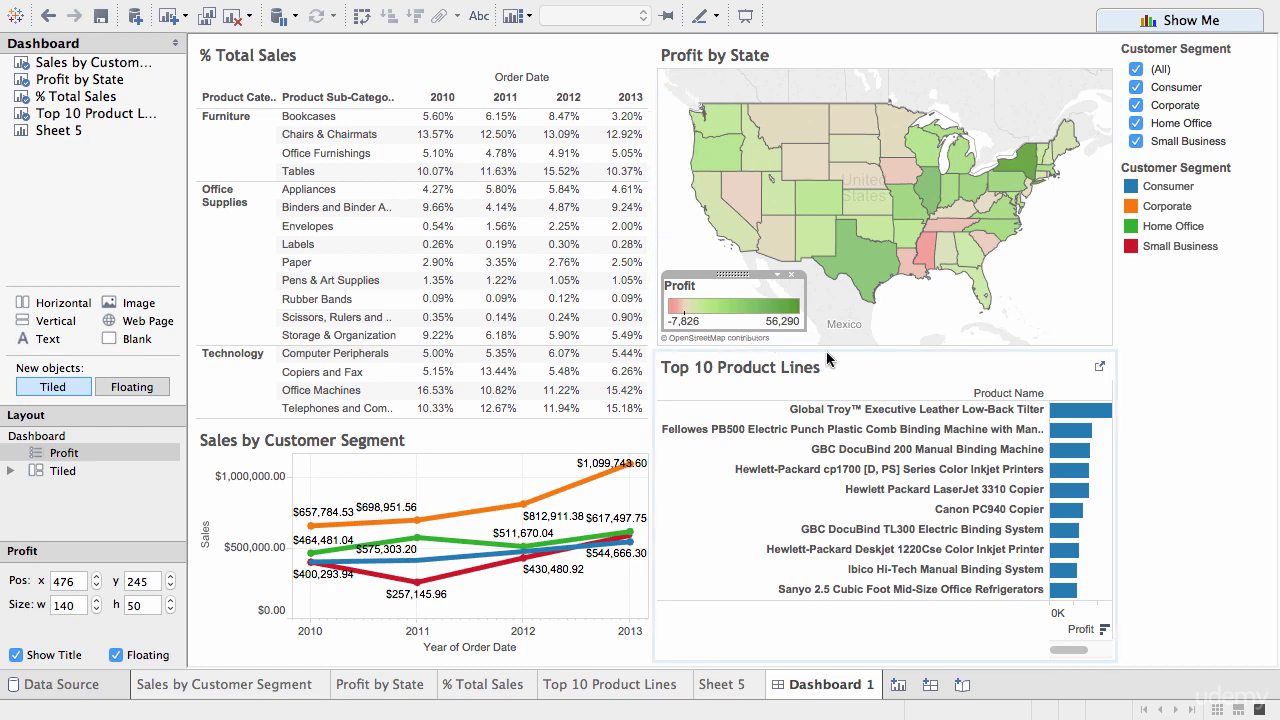
pyautogui.moveTo(826, 350); pyautogui.dragTo(827, 401)
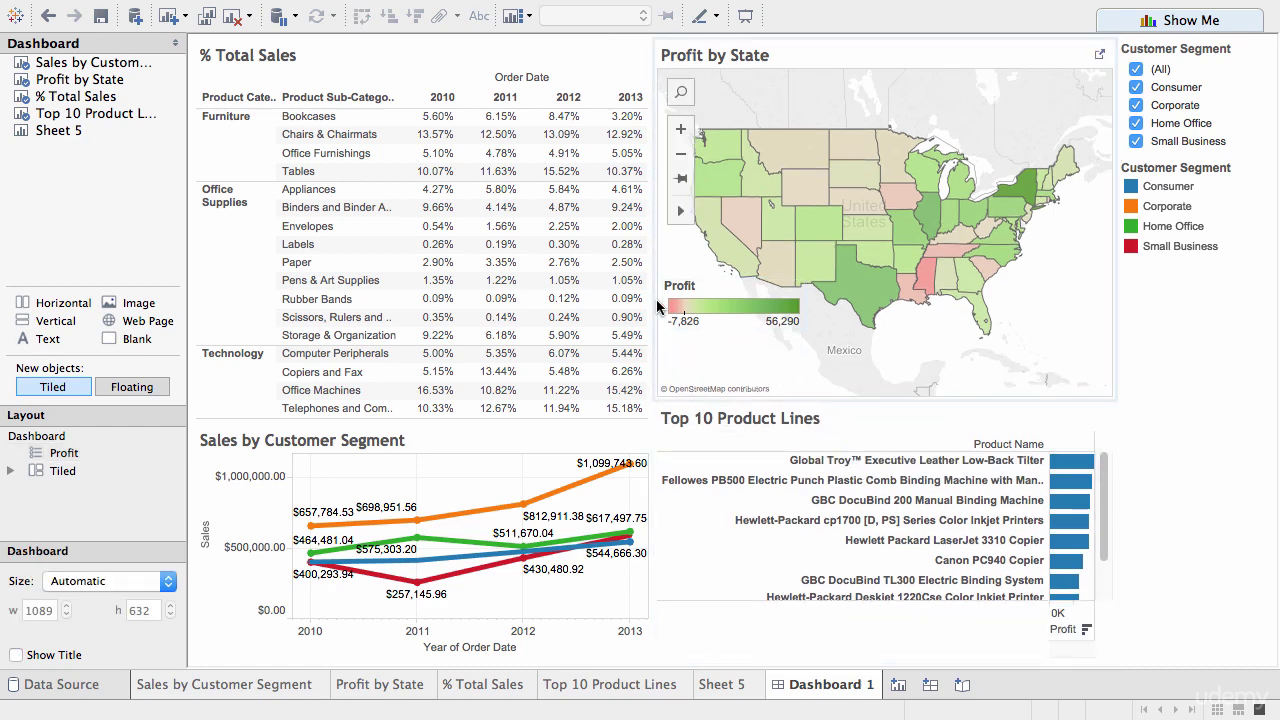
pyautogui.moveTo(651, 302); pyautogui.dragTo(652, 261)
pyautogui.click(716, 290)
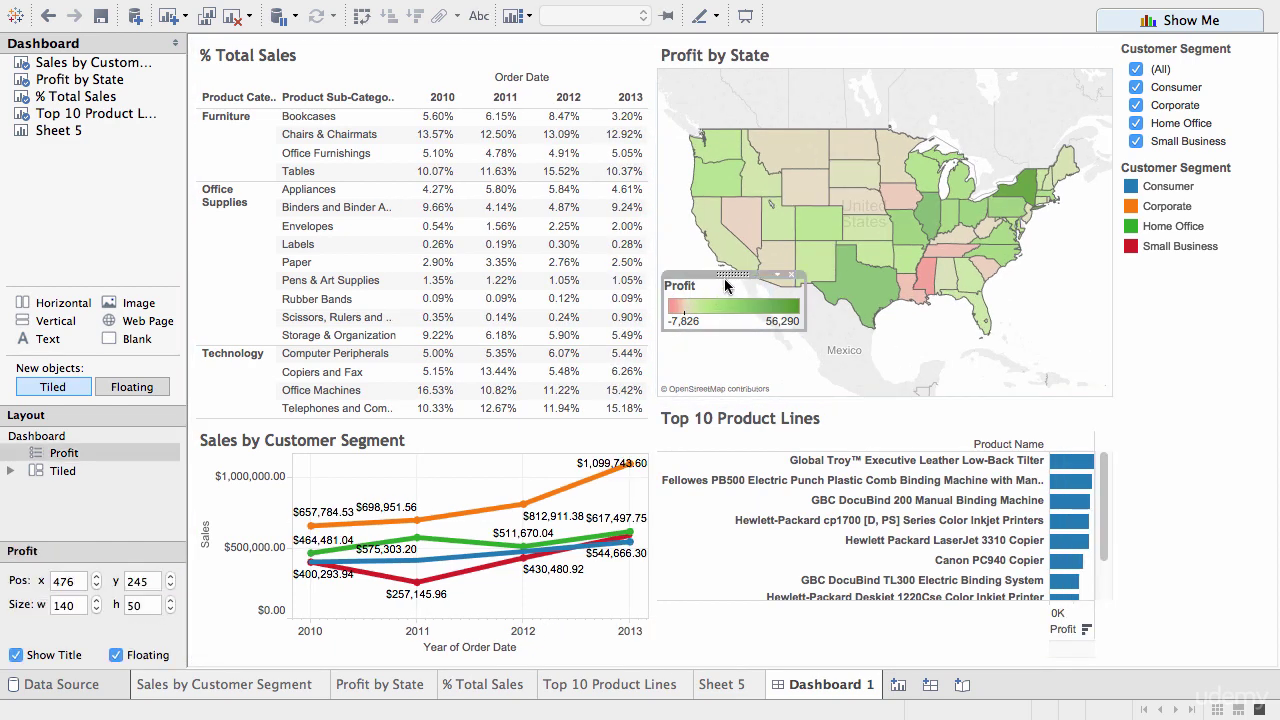
pyautogui.moveTo(722, 292); pyautogui.dragTo(737, 357)
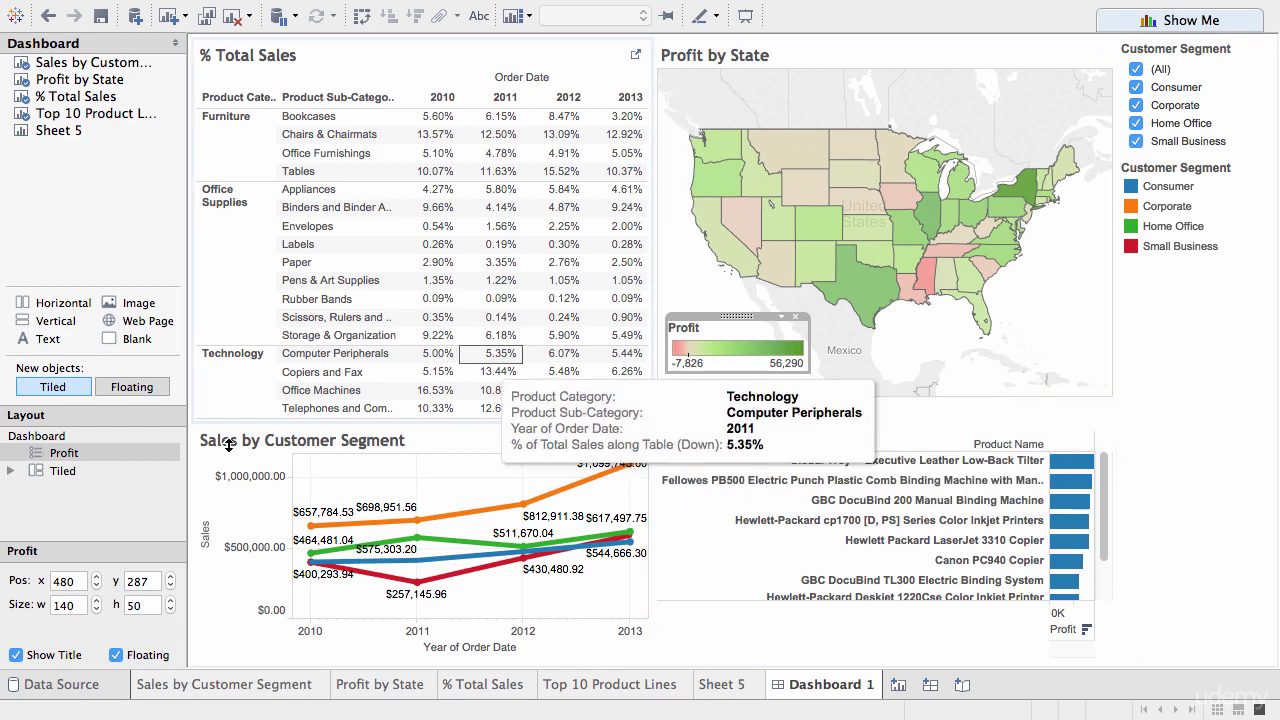
pyautogui.click(60, 470)
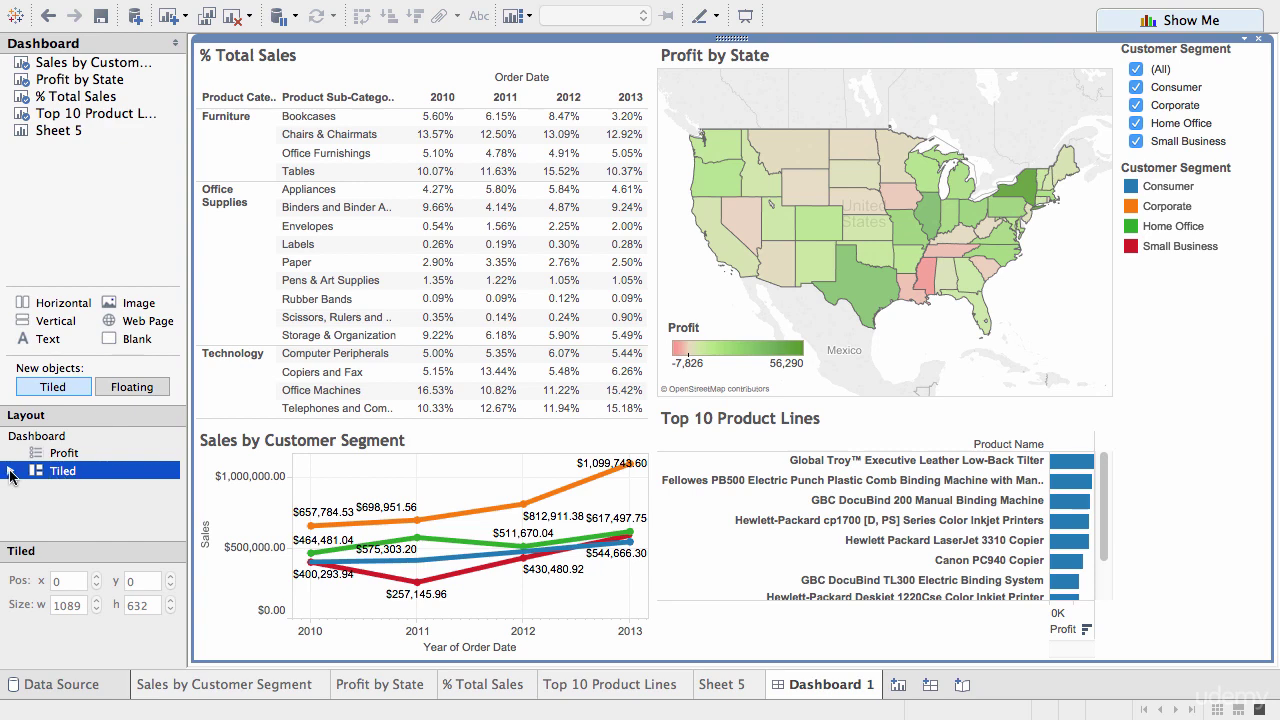
pyautogui.click(10, 471)
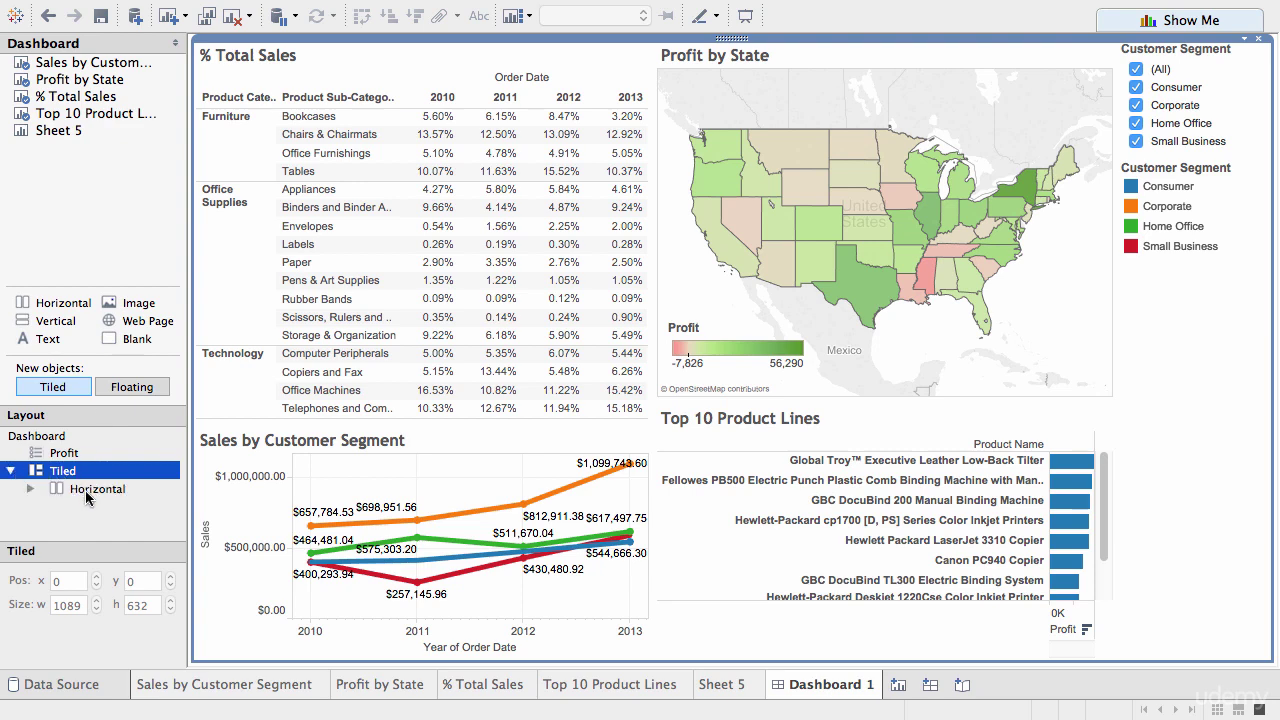
pyautogui.click(31, 489)
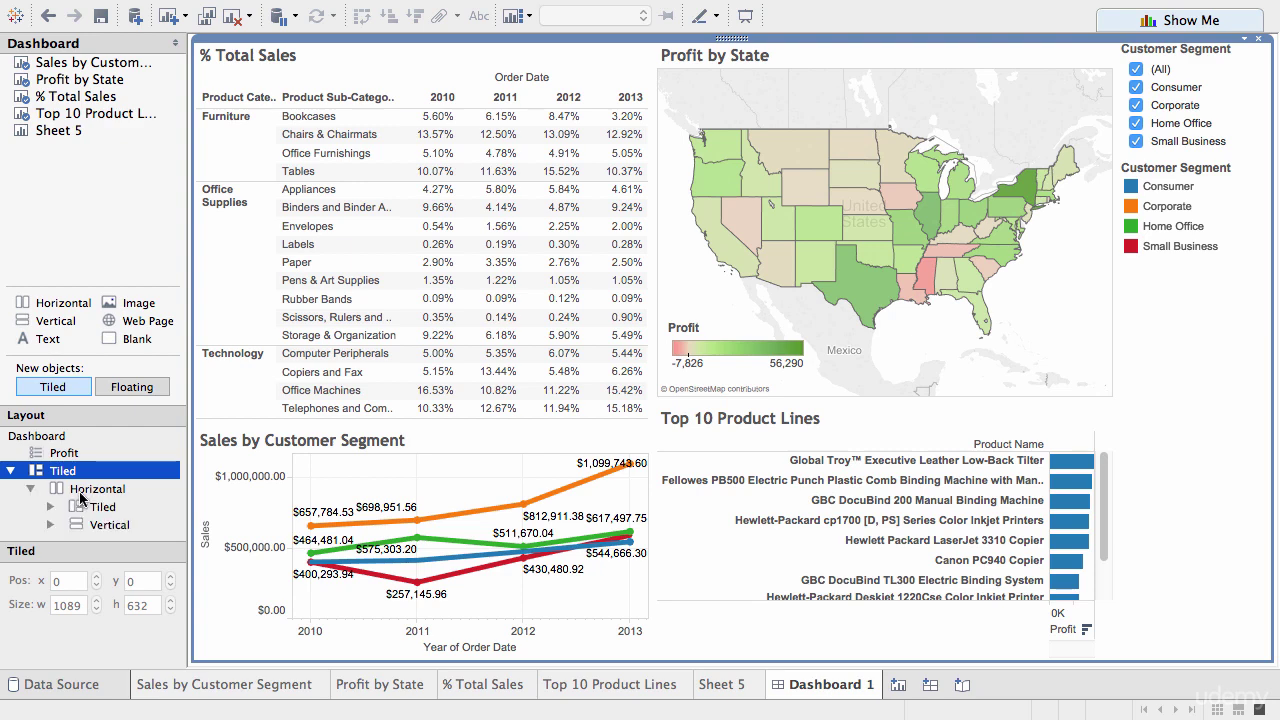
pyautogui.click(50, 507)
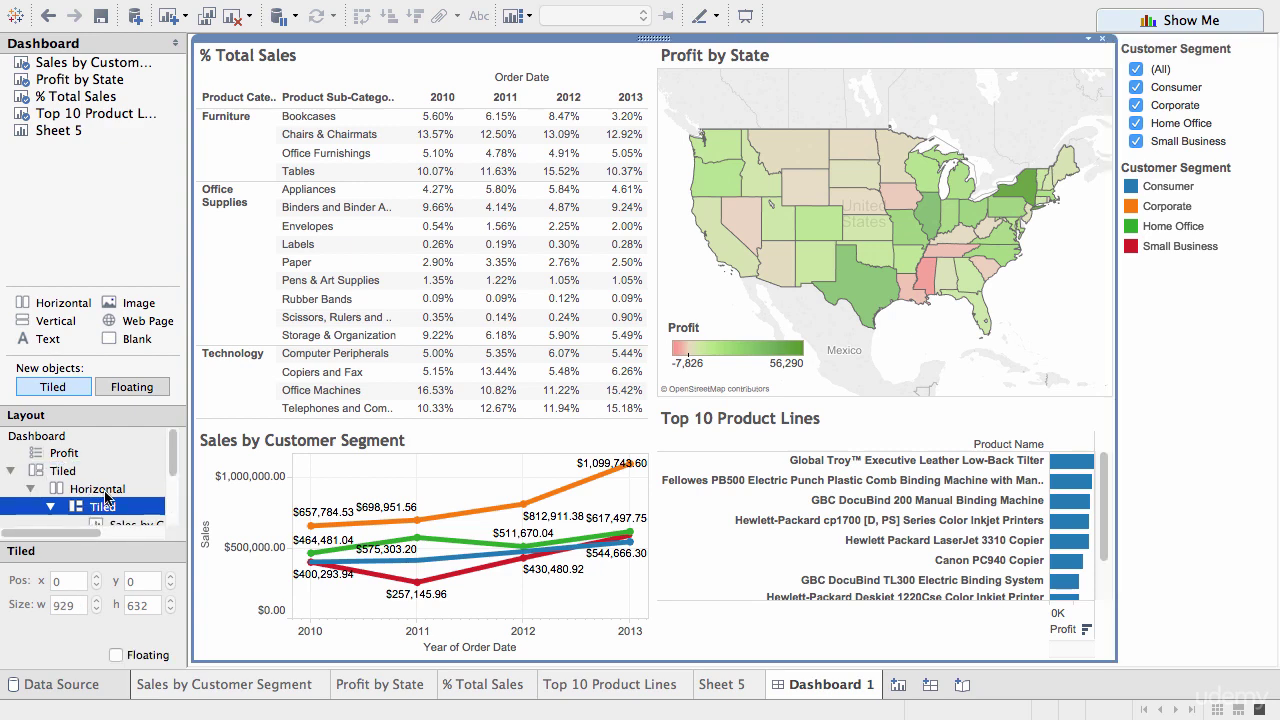
pyautogui.moveTo(170, 468); pyautogui.dragTo(168, 490)
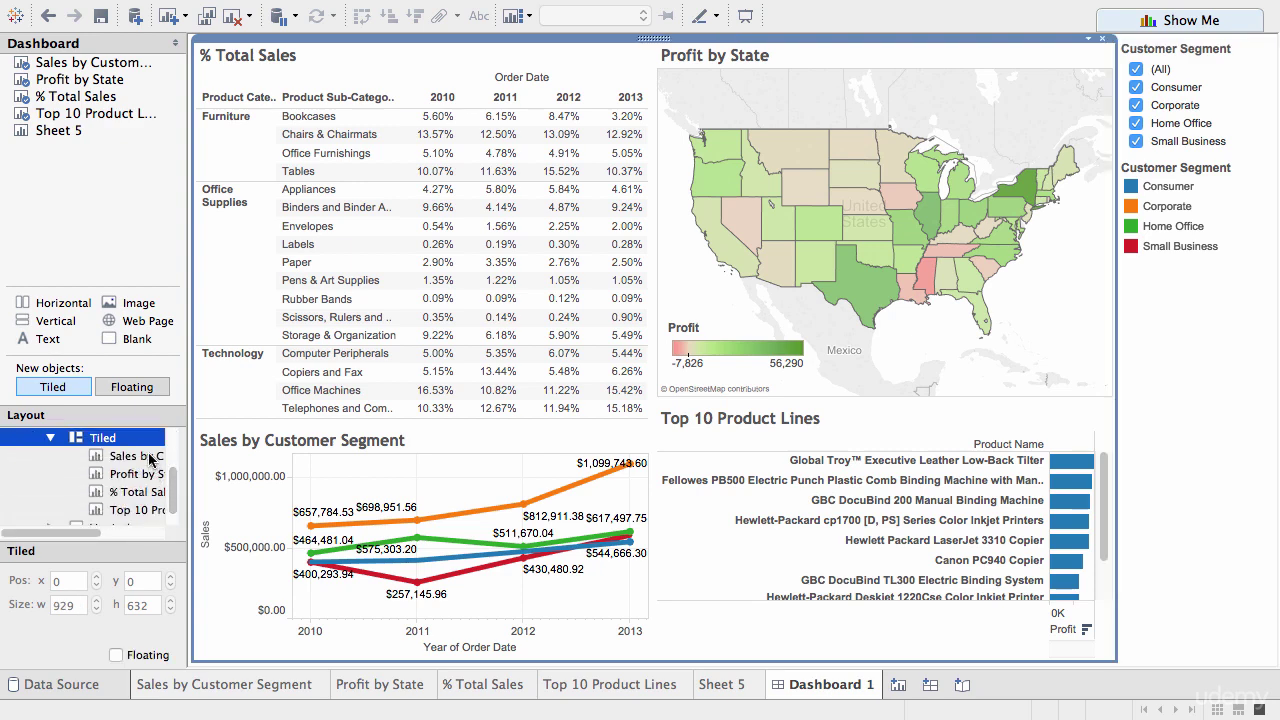
pyautogui.click(150, 458)
pyautogui.scroll(1, 143, 487)
pyautogui.scroll(-3, 143, 487)
pyautogui.moveTo(170, 472); pyautogui.dragTo(168, 461)
pyautogui.click(70, 476)
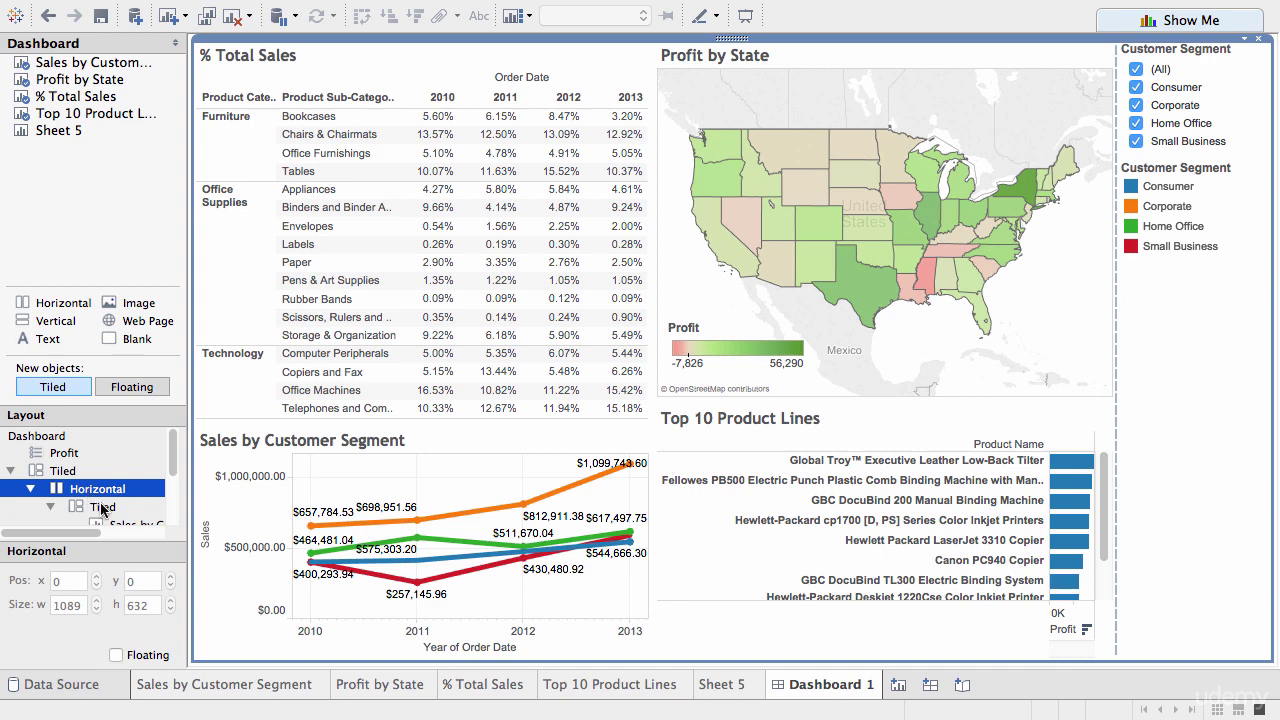
pyautogui.click(100, 507)
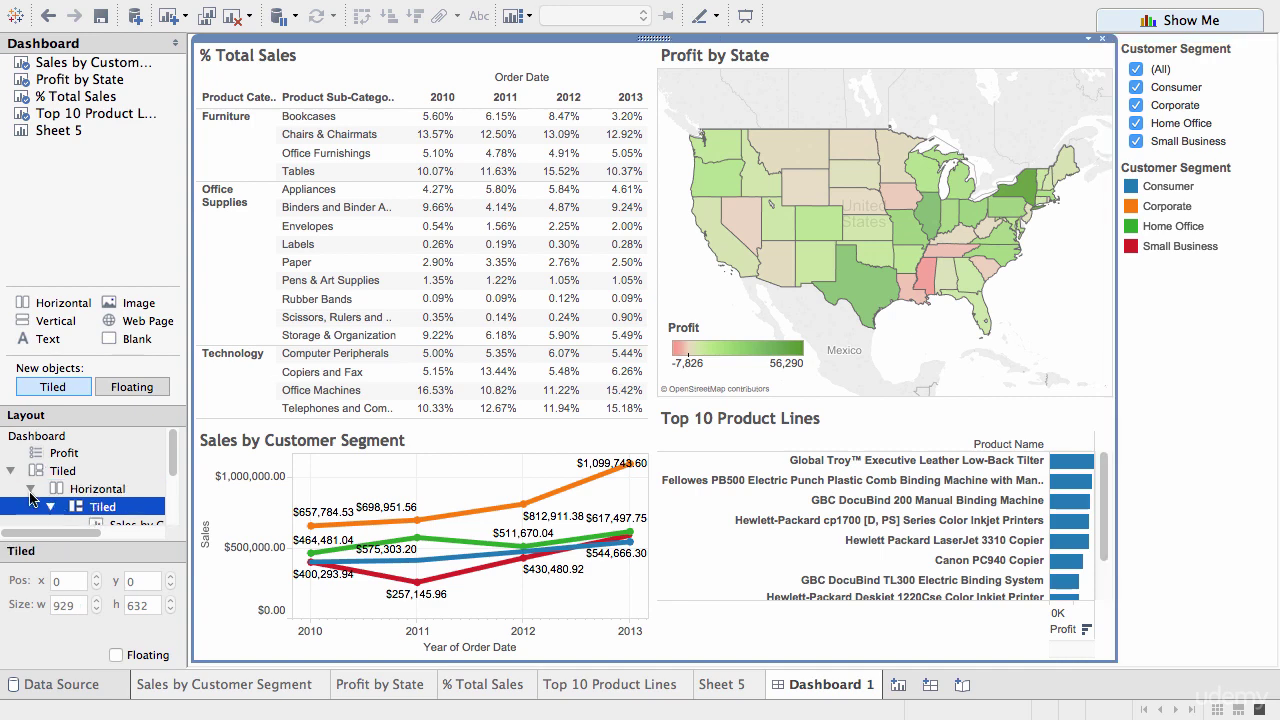
pyautogui.click(30, 488)
pyautogui.click(72, 489)
pyautogui.click(30, 488)
pyautogui.click(100, 510)
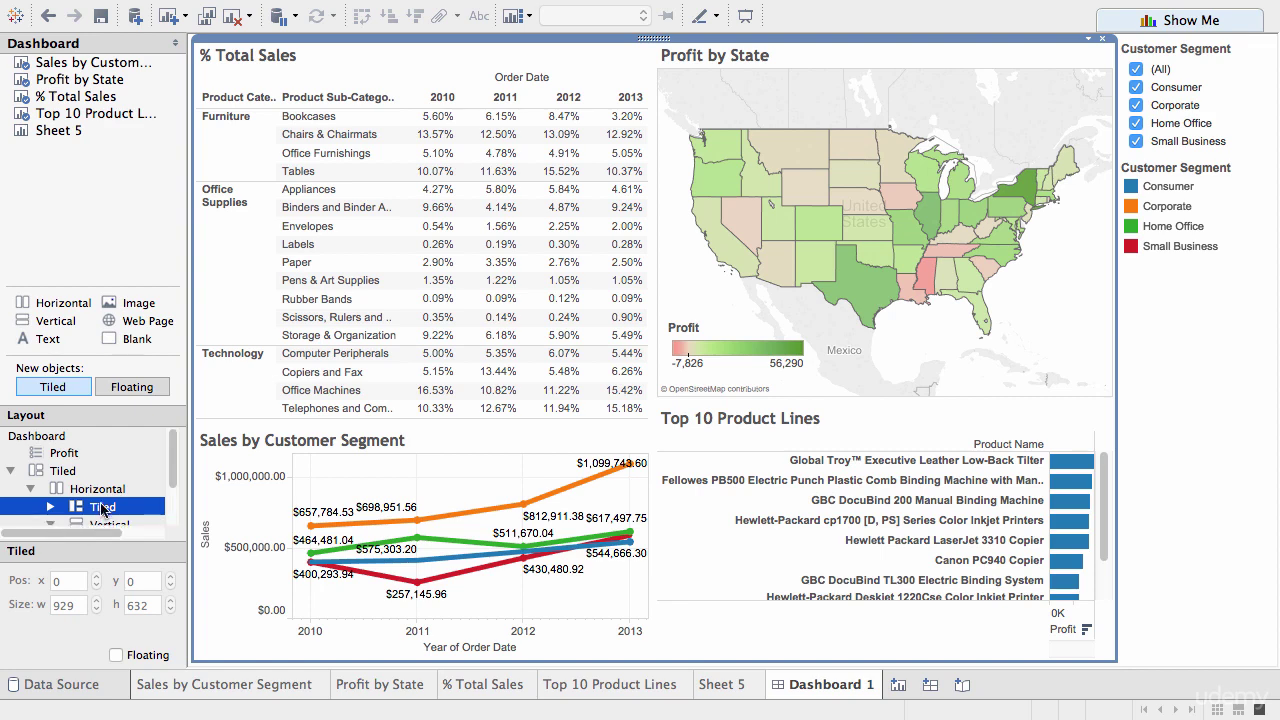
pyautogui.moveTo(172, 472); pyautogui.dragTo(172, 512)
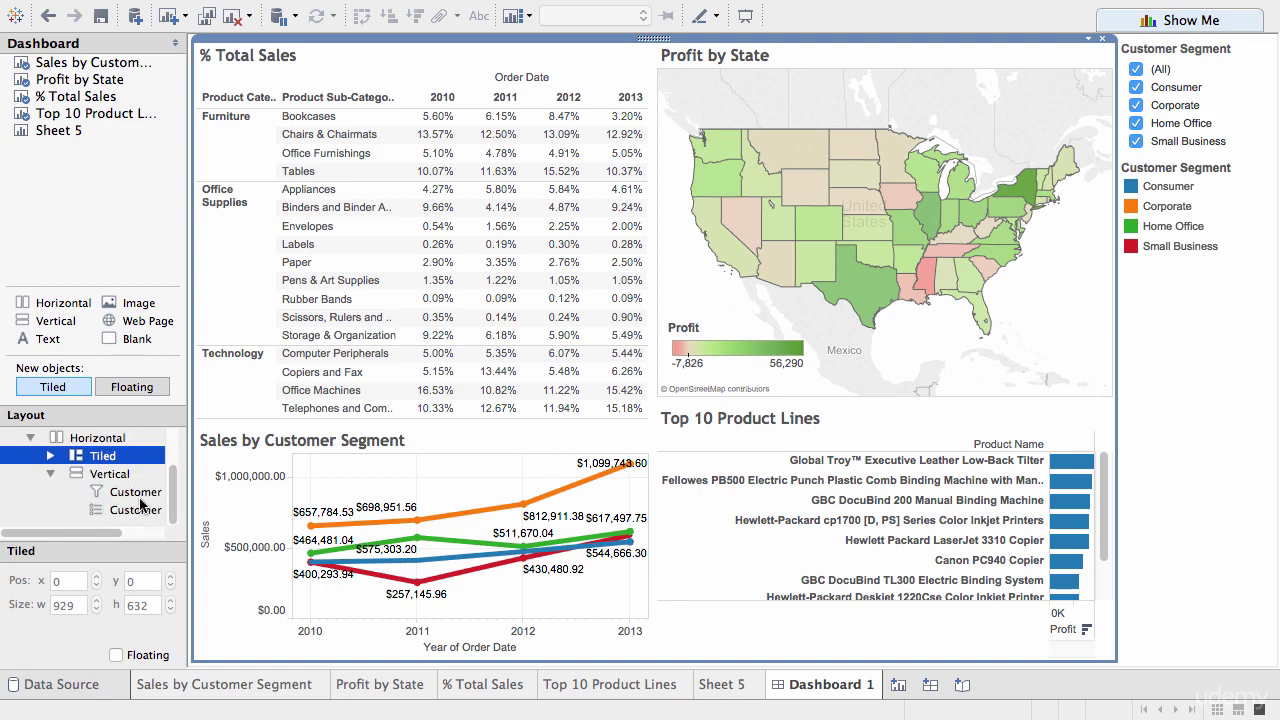
pyautogui.click(140, 494)
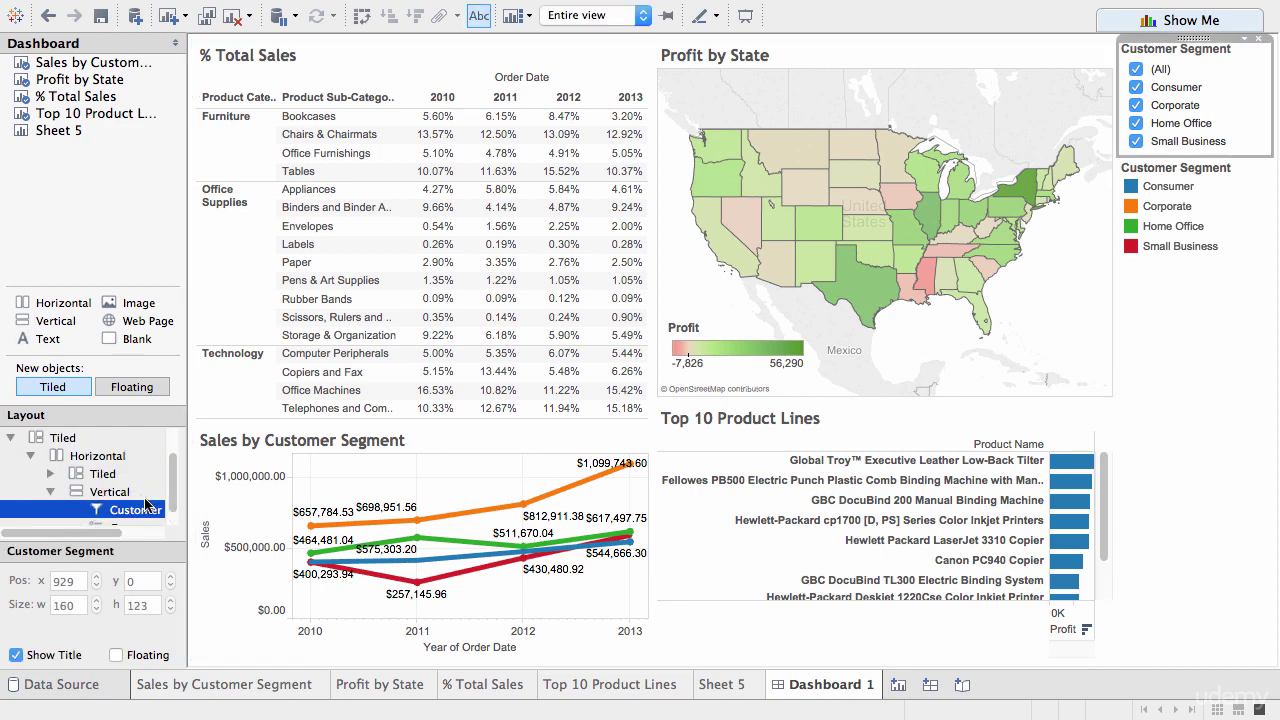
pyautogui.scroll(3, 150, 500)
pyautogui.scroll(-3, 163, 500)
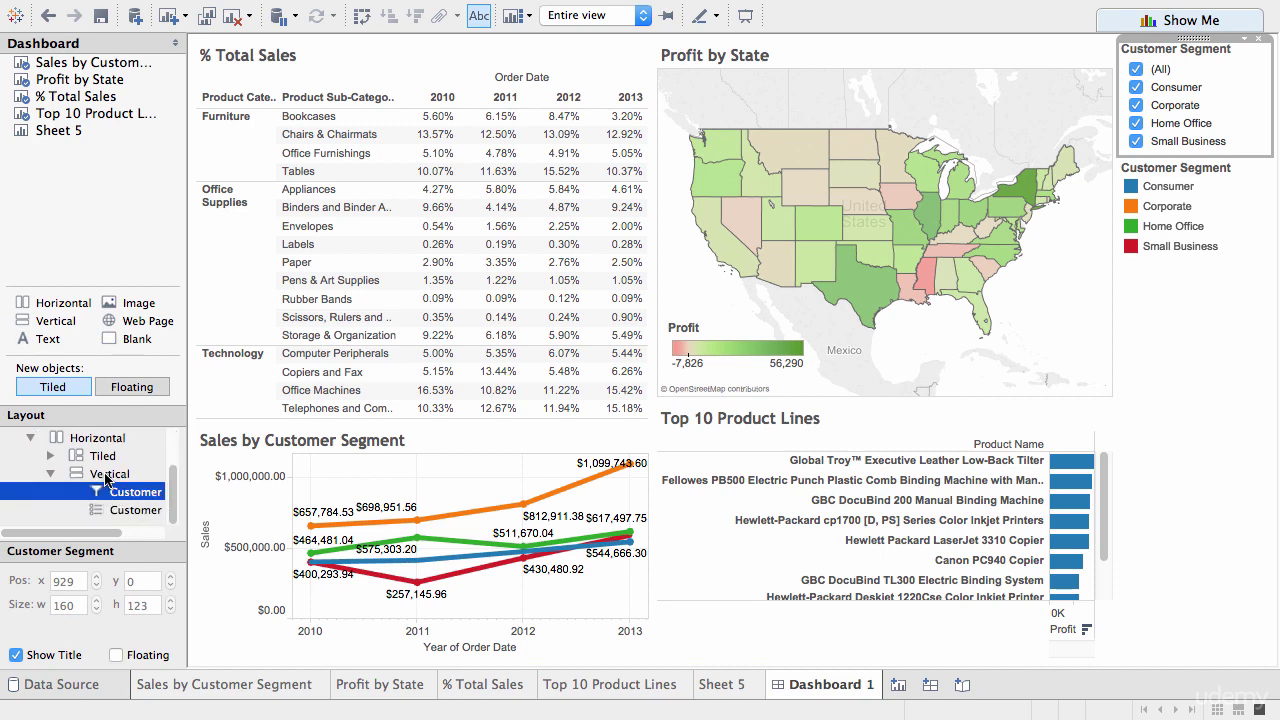
# Shade the Vertical container holding the Customer Segment filter and legends pale yellow via Format container
pyautogui.click(107, 477)
pyautogui.rightClick(104, 512)
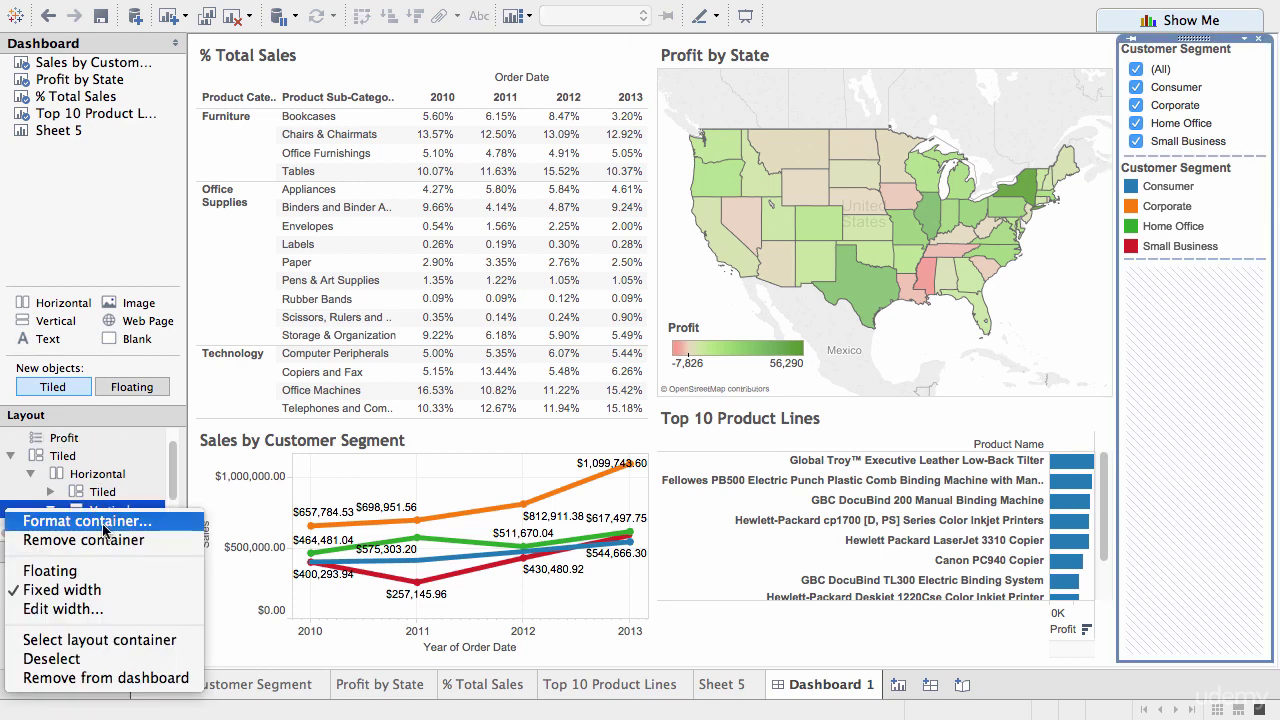
pyautogui.click(104, 521)
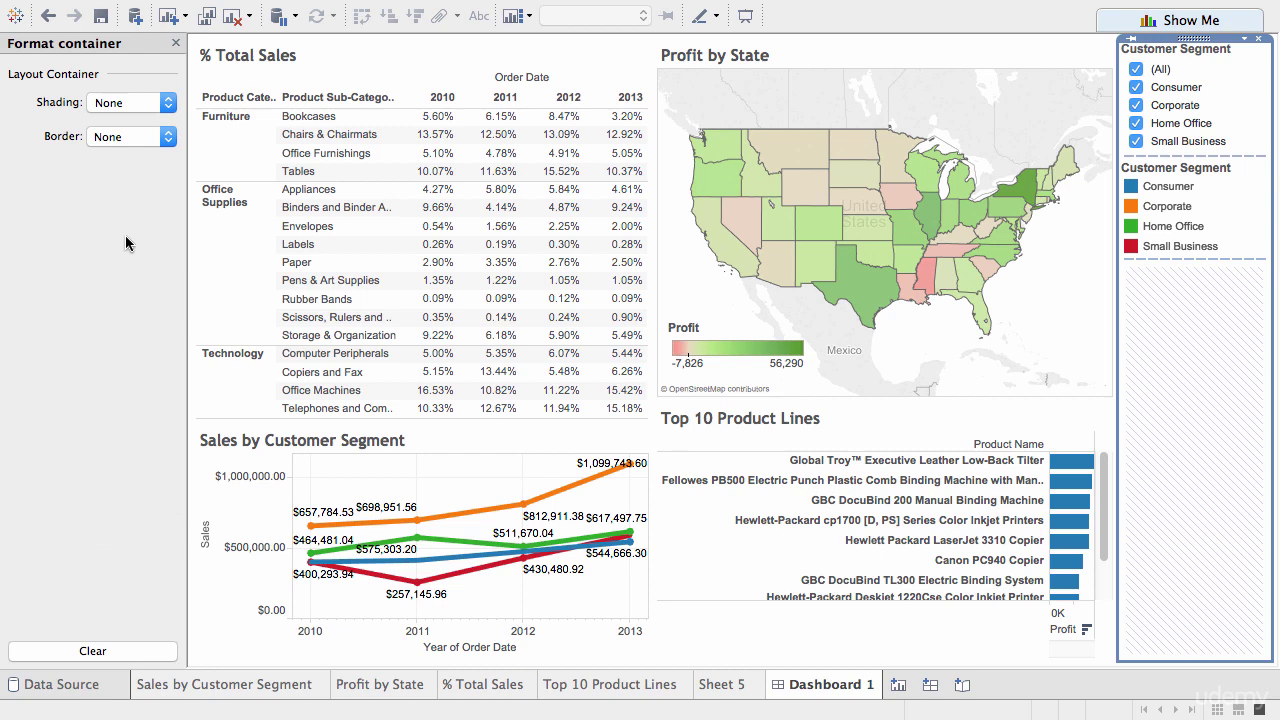
pyautogui.click(132, 102)
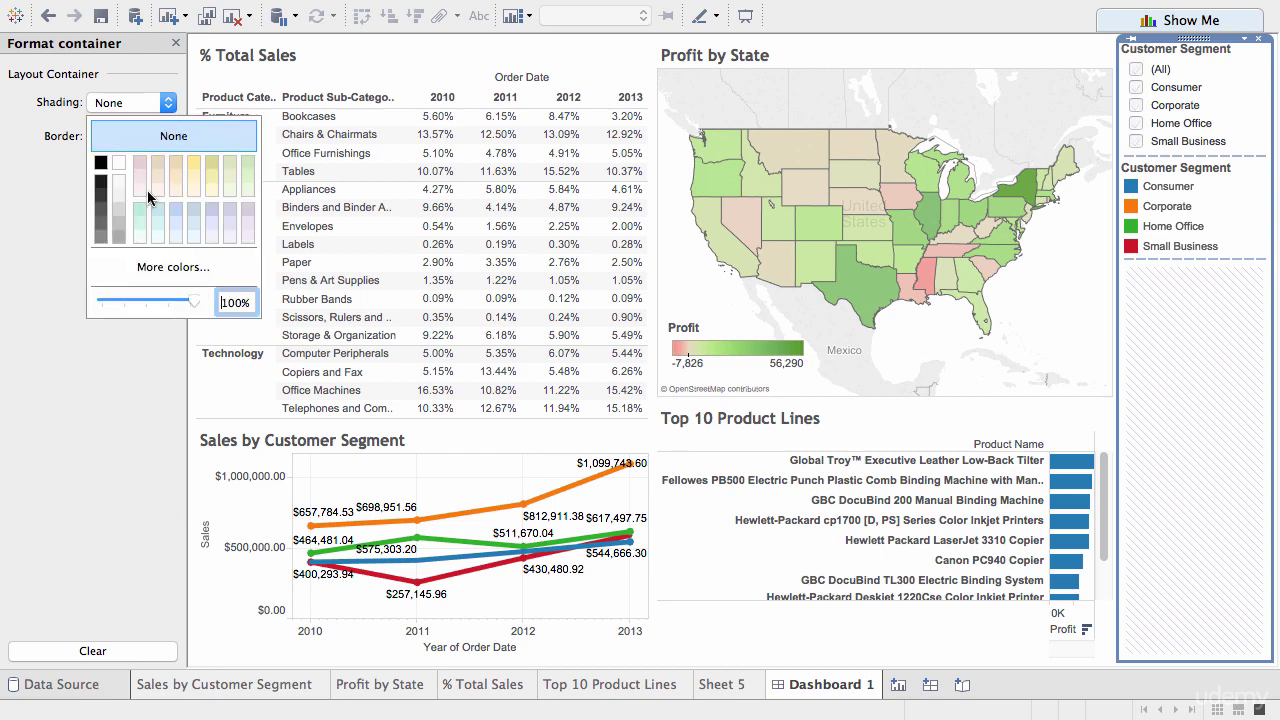
pyautogui.click(189, 175)
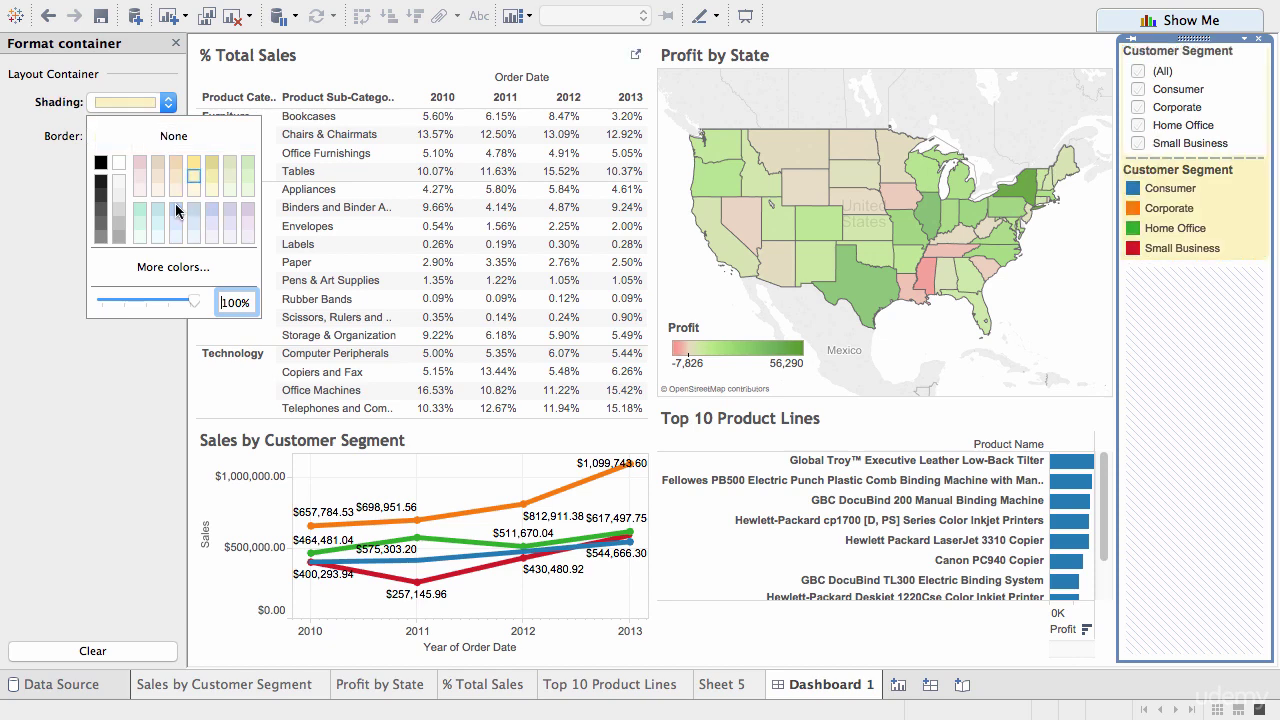
# Close the container formatting pane and add a Text object across the top of Dashboard 1
pyautogui.click(78, 363)
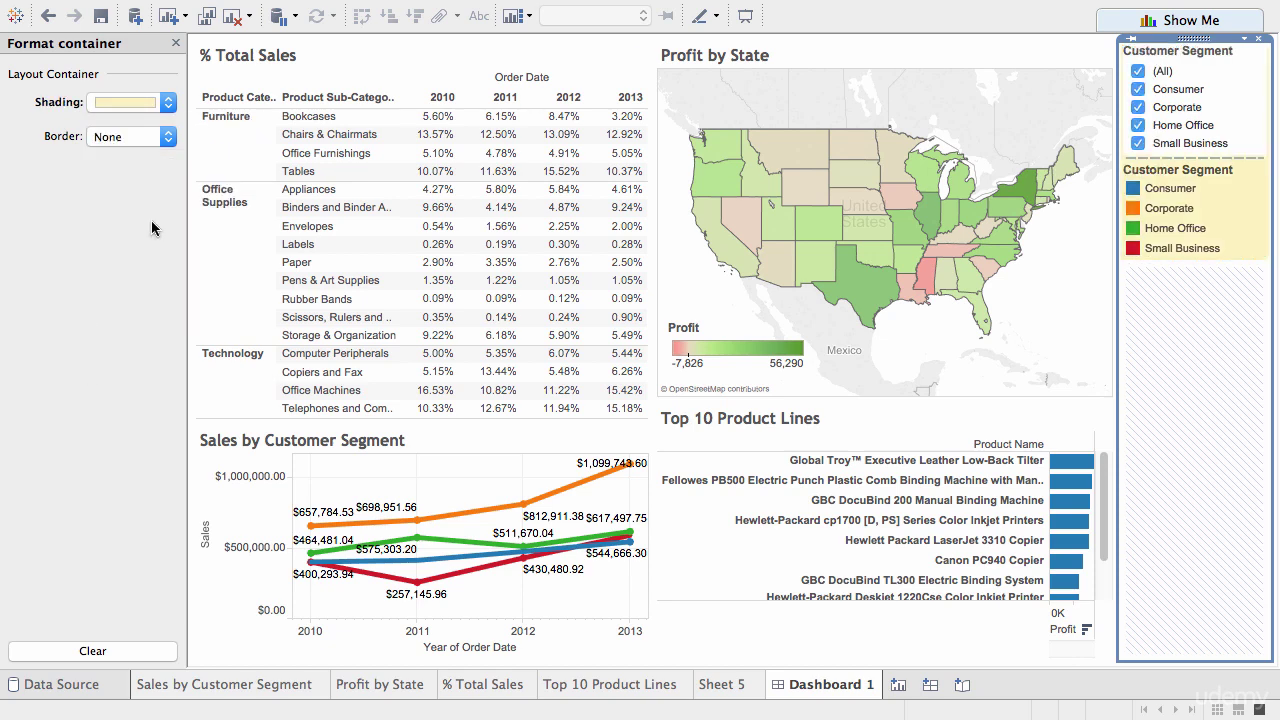
pyautogui.click(176, 47)
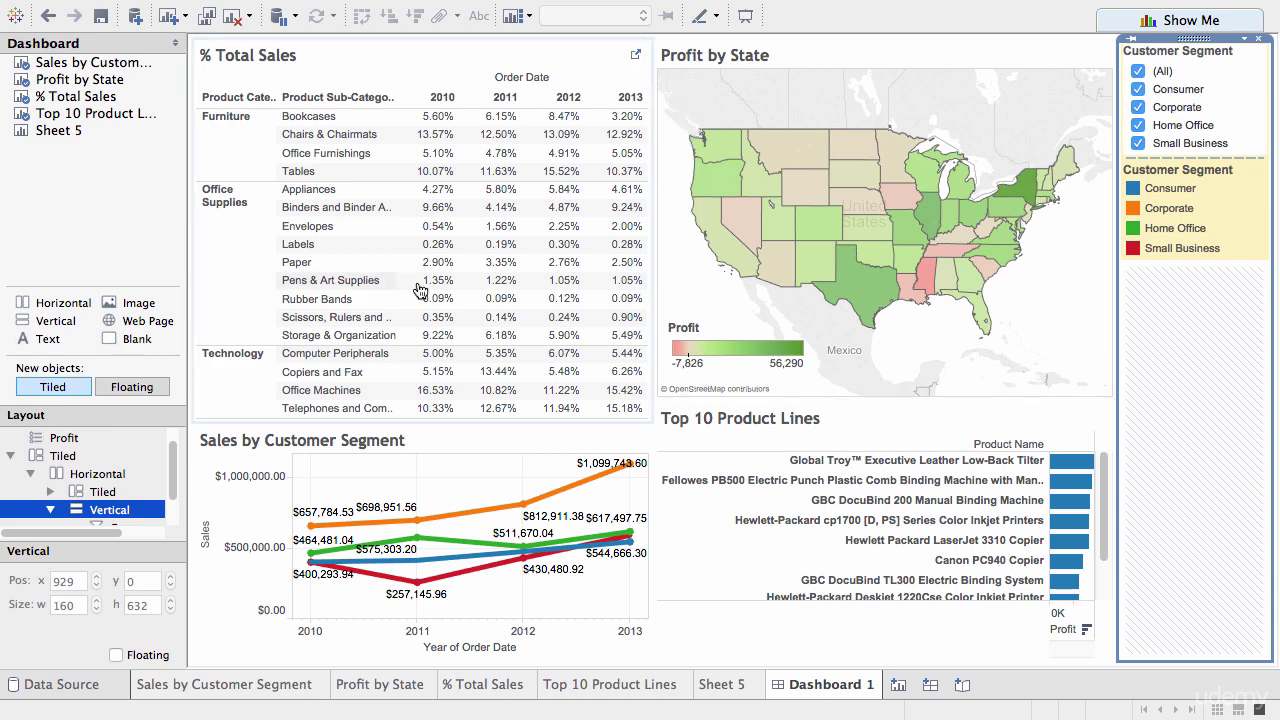
pyautogui.moveTo(419, 289)
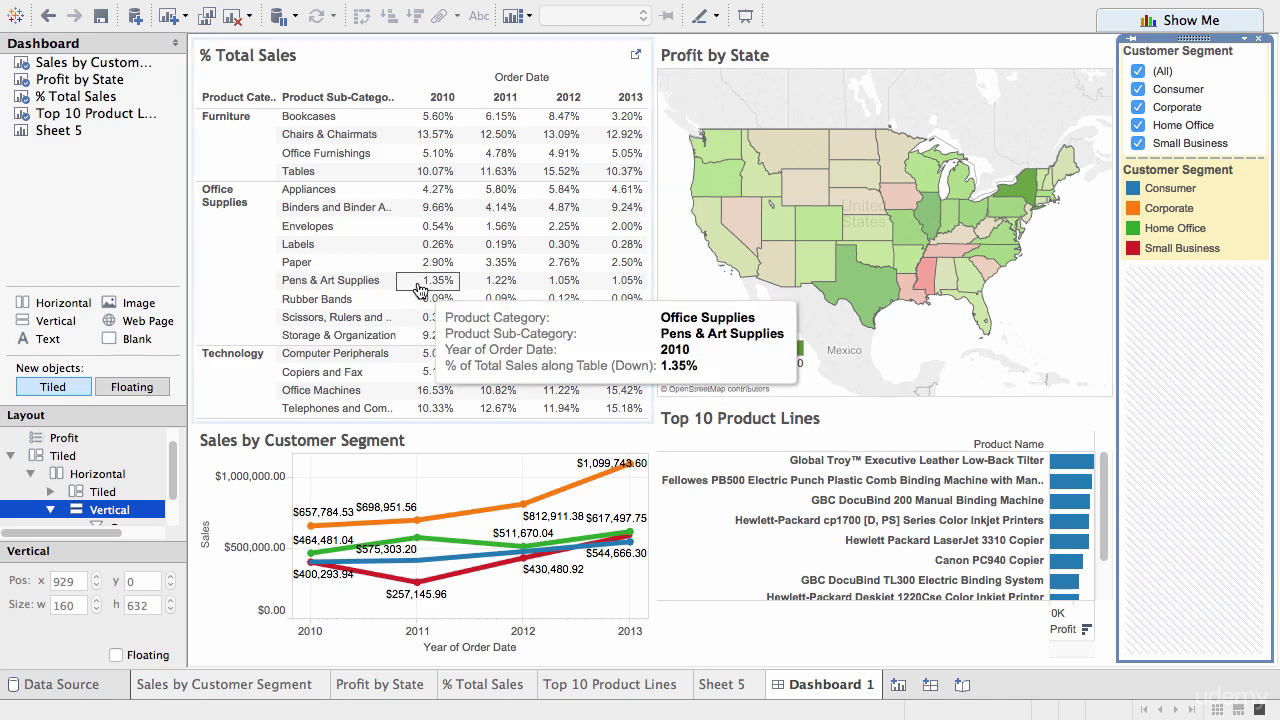
pyautogui.click(48, 340)
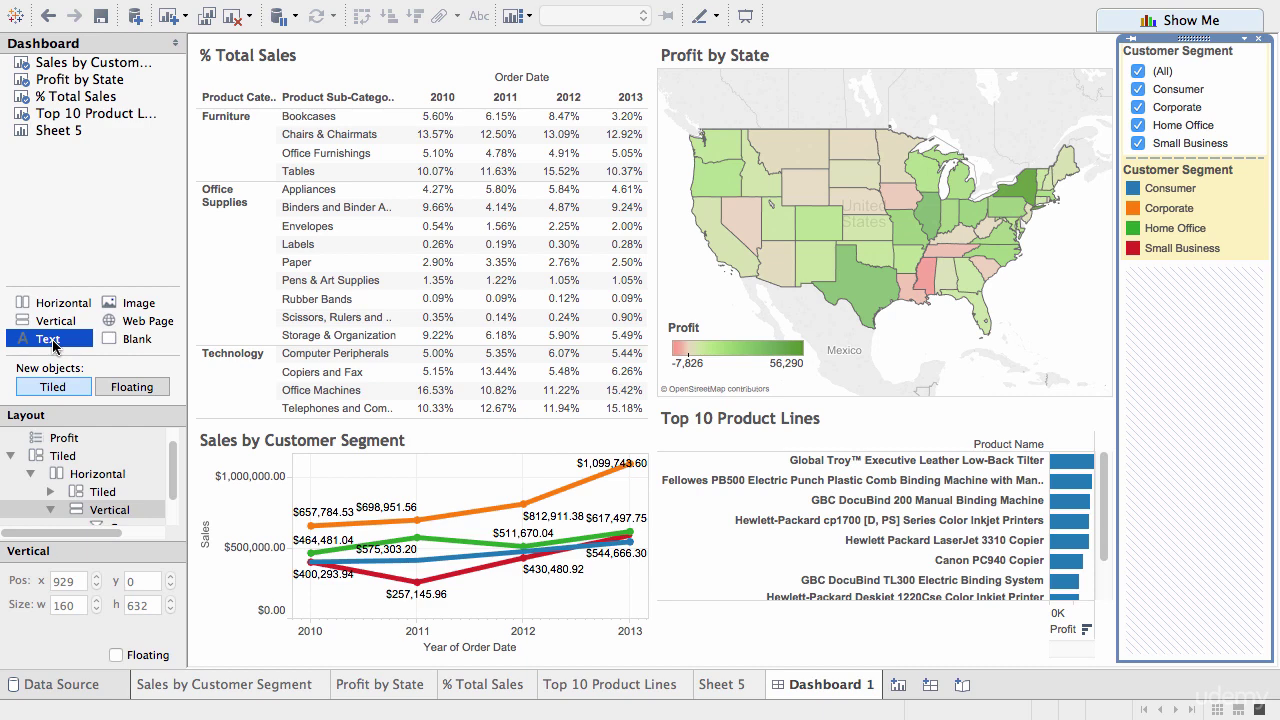
pyautogui.moveTo(52, 343); pyautogui.dragTo(637, 50)
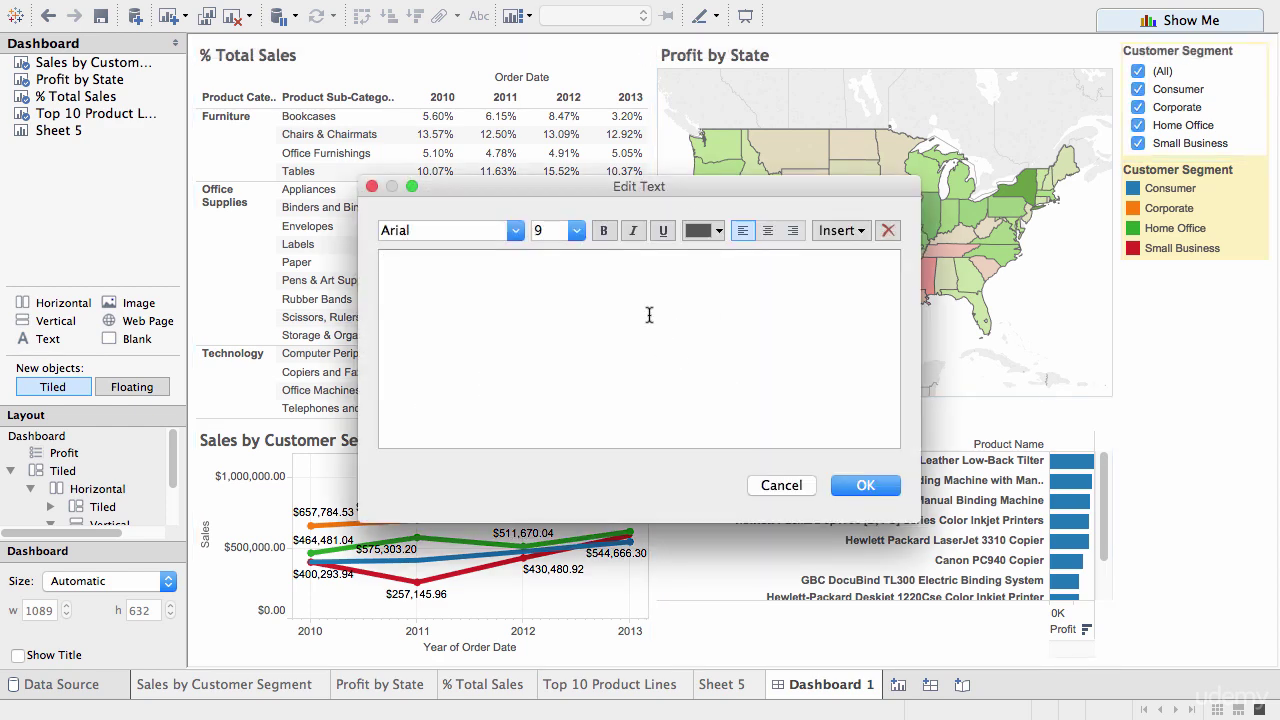
# Enter the title 'Executive Dashboard - Sales' and format it centred, bold, at size 14
pyautogui.write('Executive Dashboard')
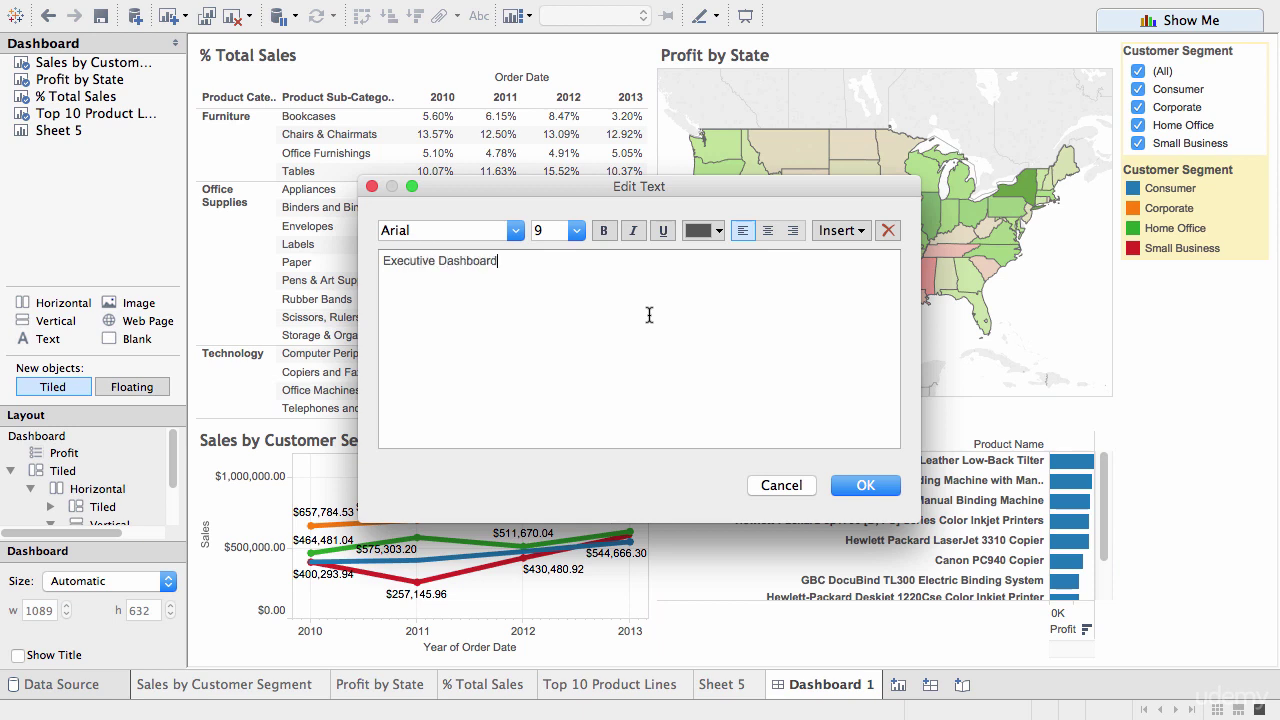
pyautogui.write(' - Sales')
pyautogui.press('super+a')
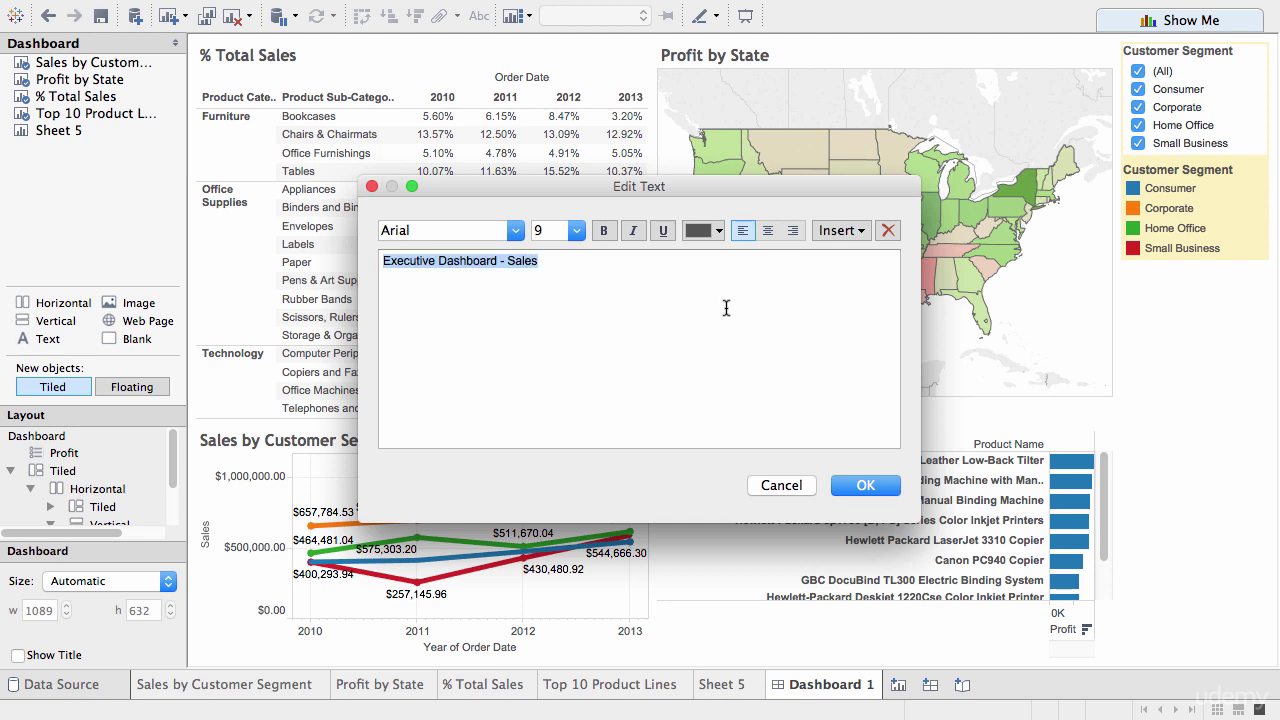
pyautogui.click(768, 231)
pyautogui.click(575, 231)
pyautogui.click(568, 340)
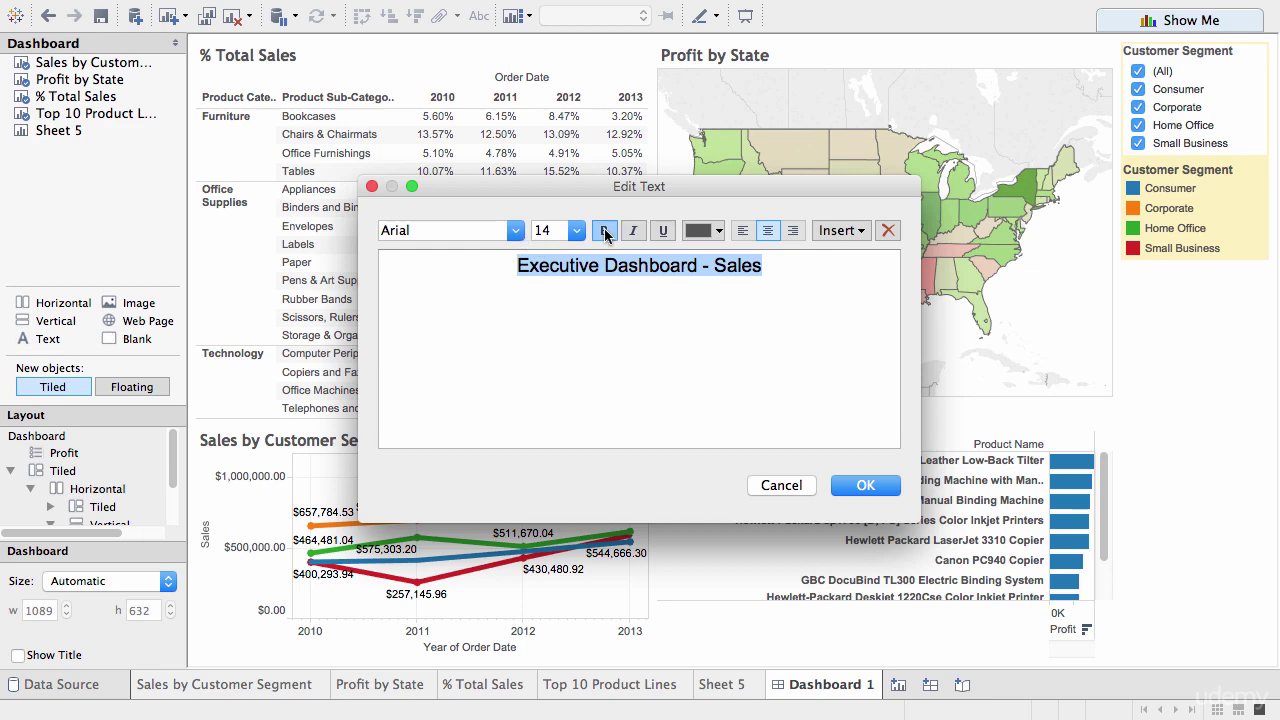
pyautogui.click(603, 231)
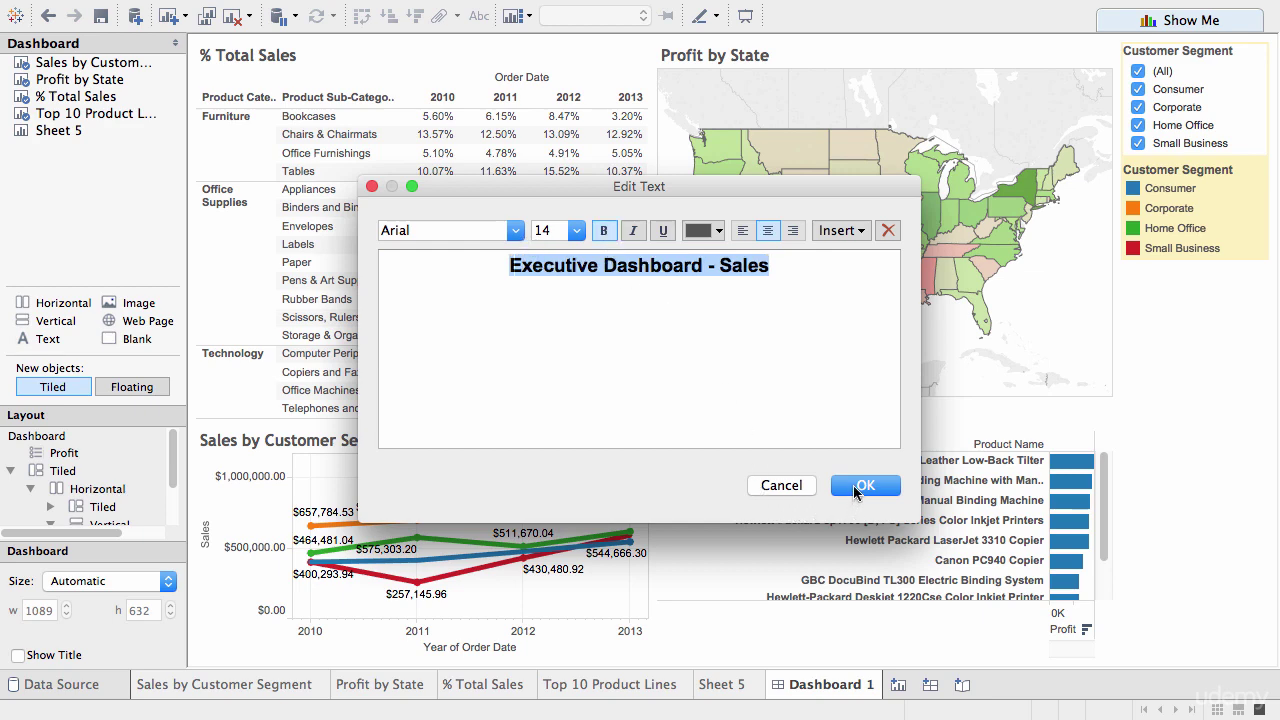
pyautogui.click(857, 488)
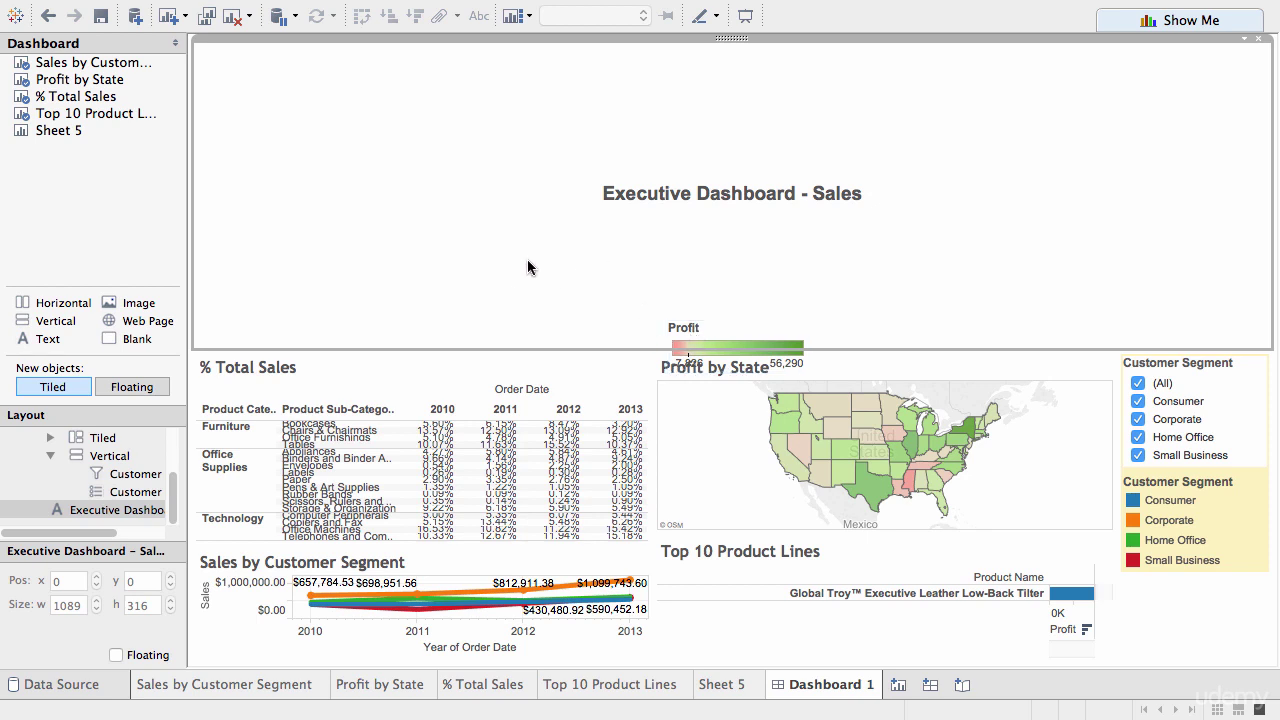
# Pull the title container's bottom border up to a thin strip just below the title text
pyautogui.moveTo(560, 344); pyautogui.dragTo(618, 80)
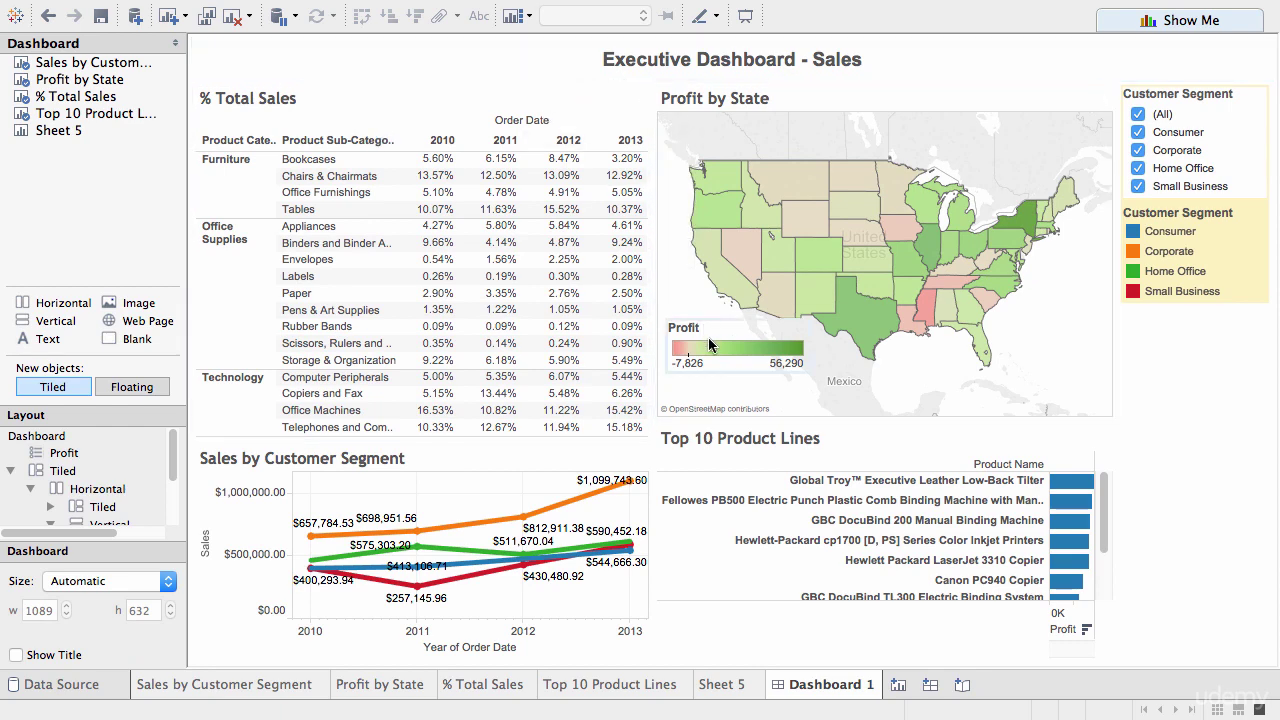
# Nudge the floating Profit legend lower into the map's bottom-left corner, then select the % Total Sales table
pyautogui.click(743, 340)
pyautogui.moveTo(743, 340); pyautogui.dragTo(739, 365)
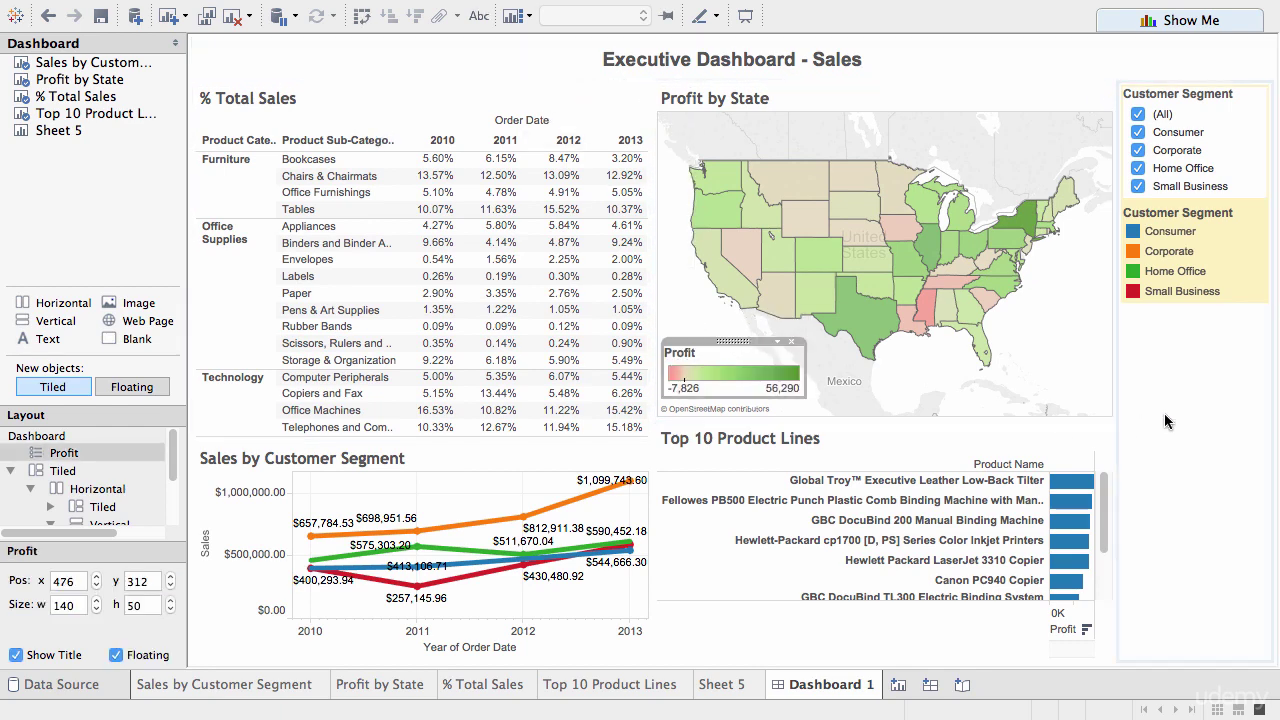
pyautogui.click(1130, 420)
pyautogui.click(140, 232)
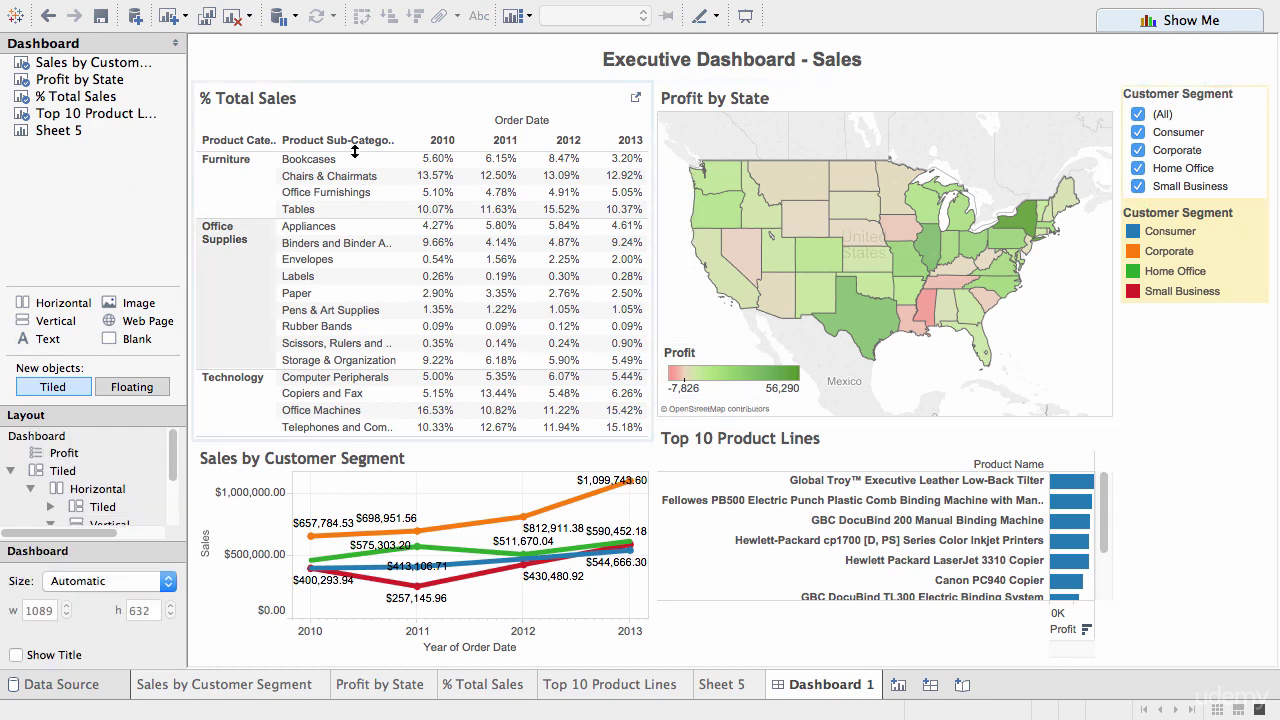
pyautogui.click(320, 100)
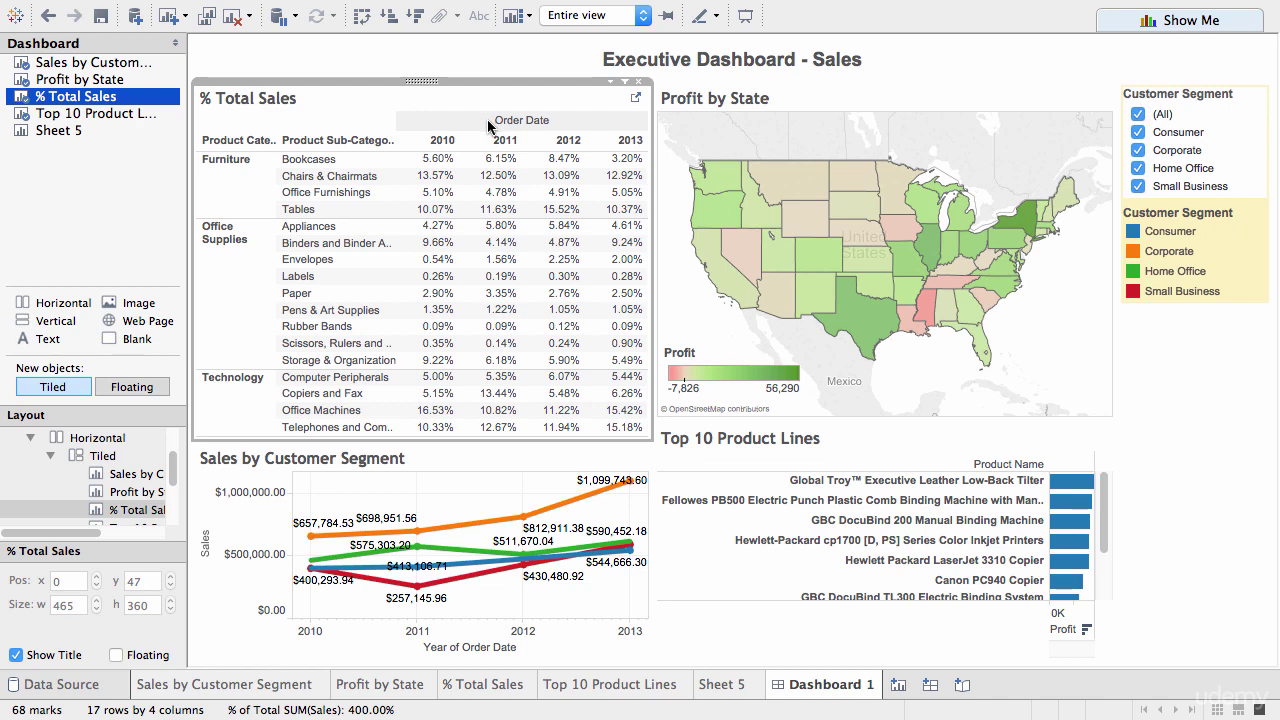
# Hide the Order Date column field label on the % Total Sales worksheet, then return to Dashboard 1
pyautogui.moveTo(469, 692)
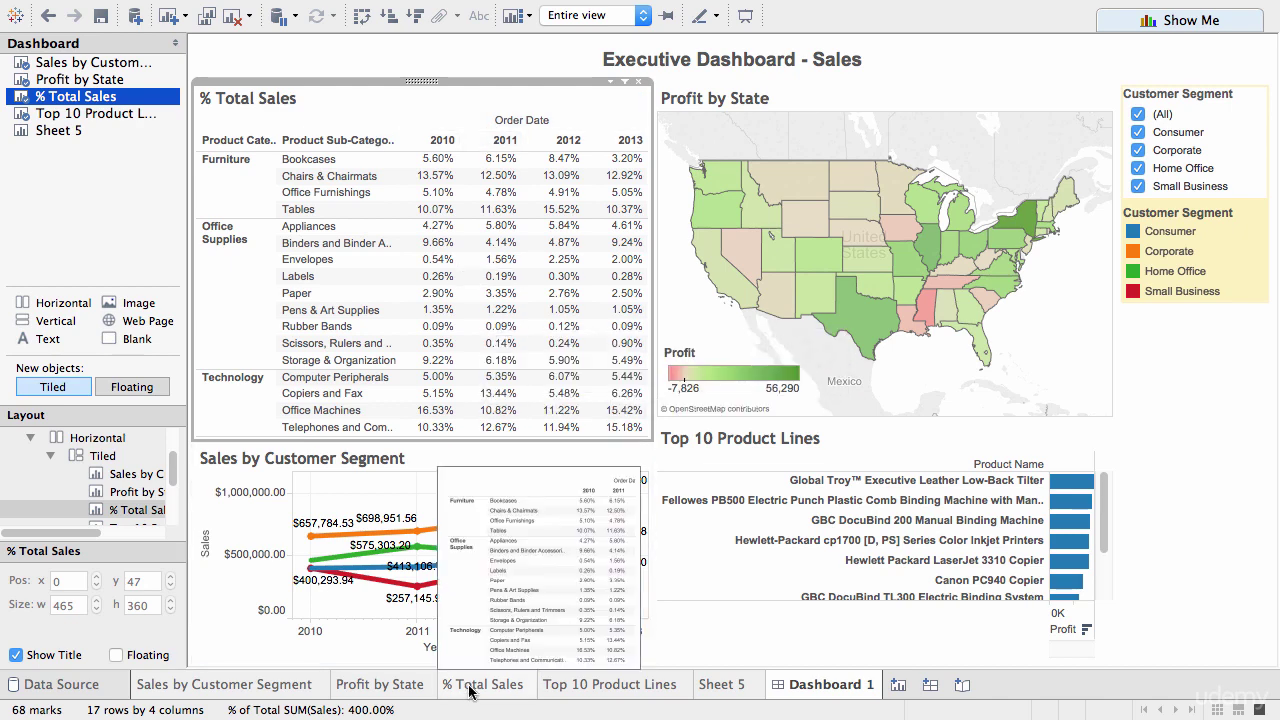
pyautogui.click(469, 692)
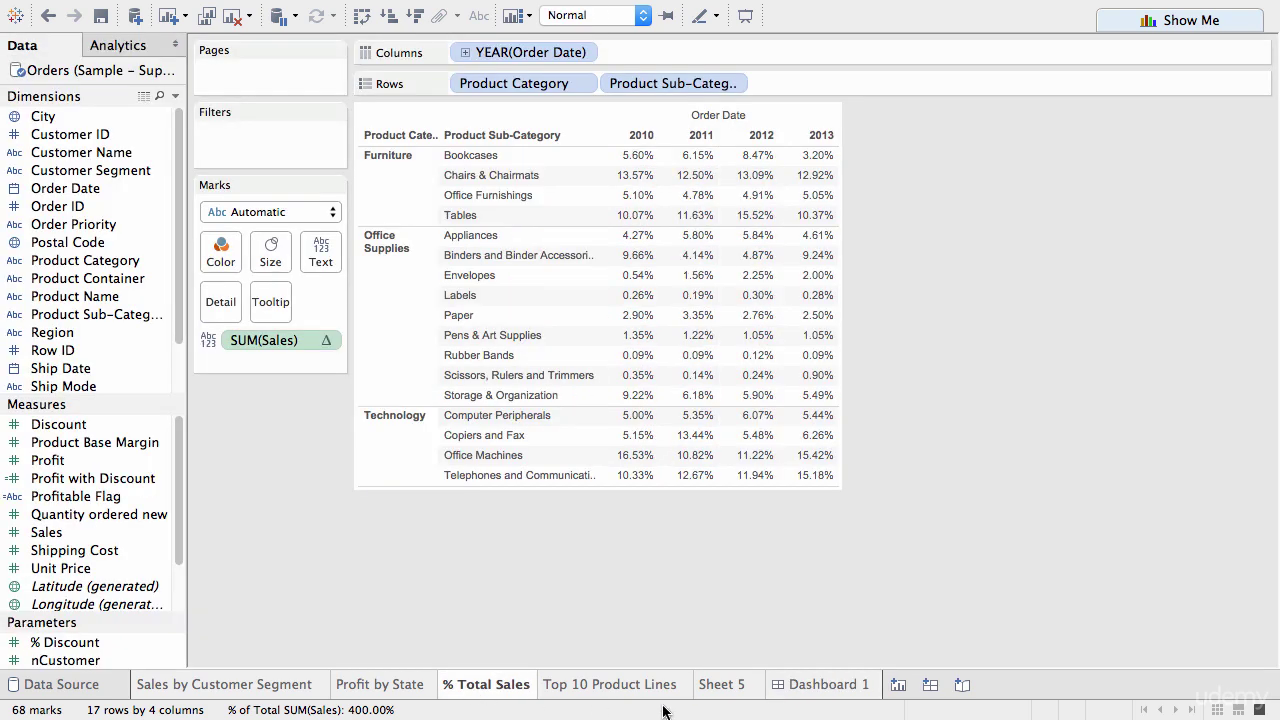
pyautogui.click(821, 689)
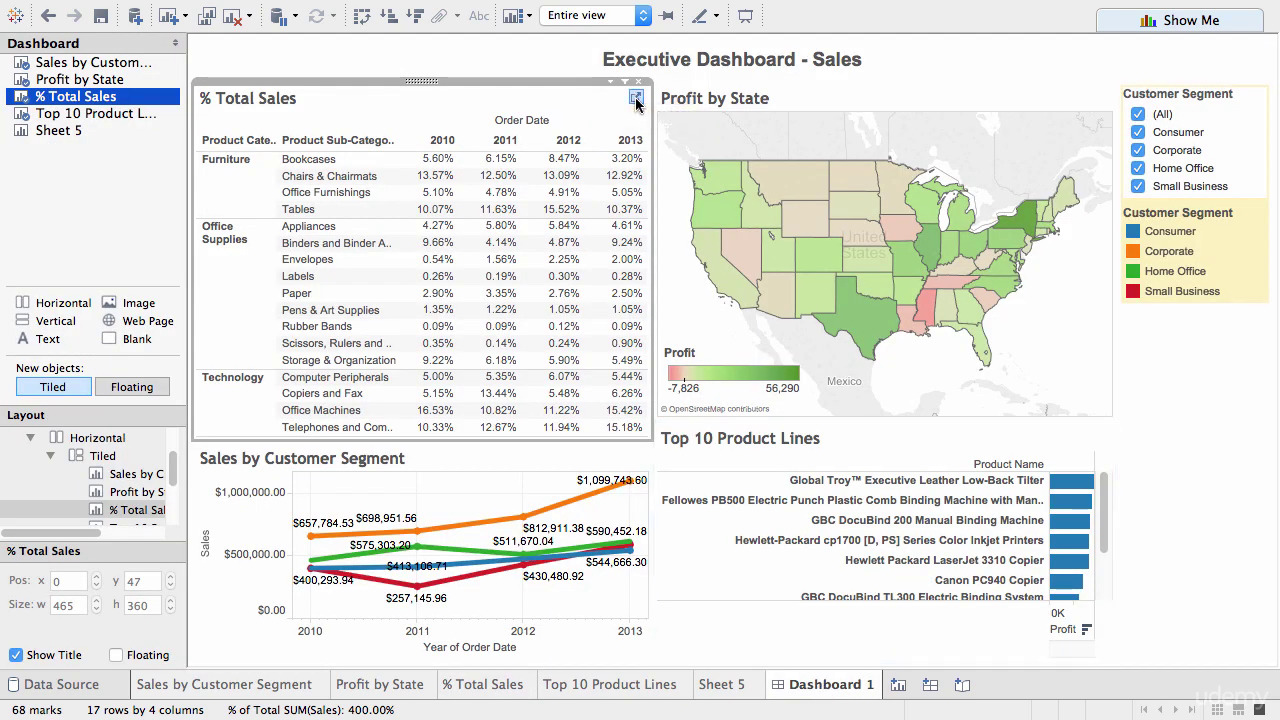
pyautogui.click(636, 101)
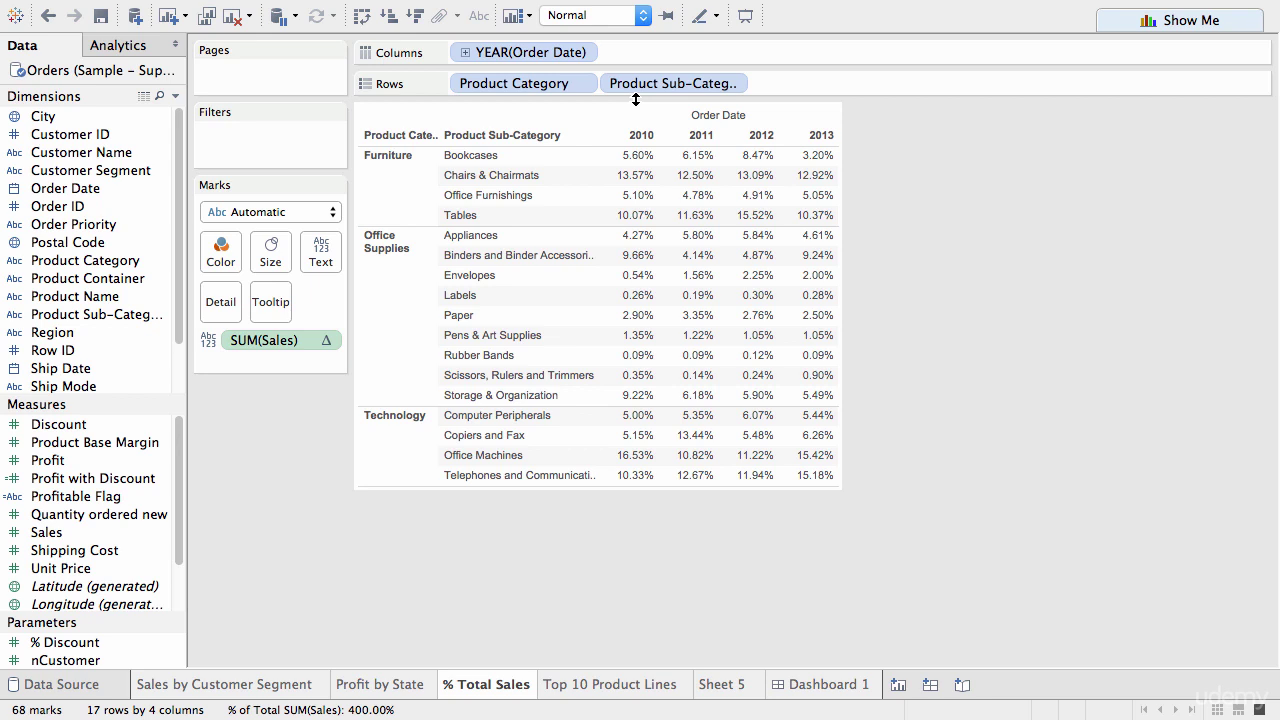
pyautogui.rightClick(704, 118)
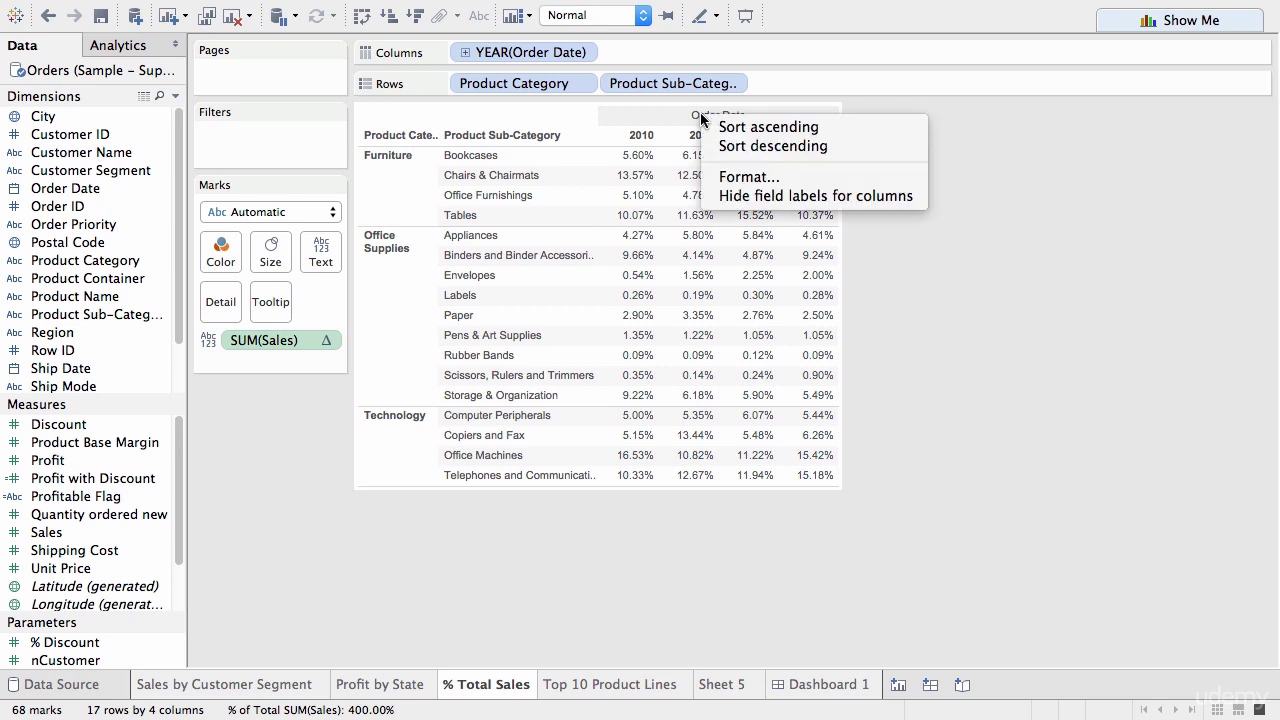
pyautogui.click(770, 197)
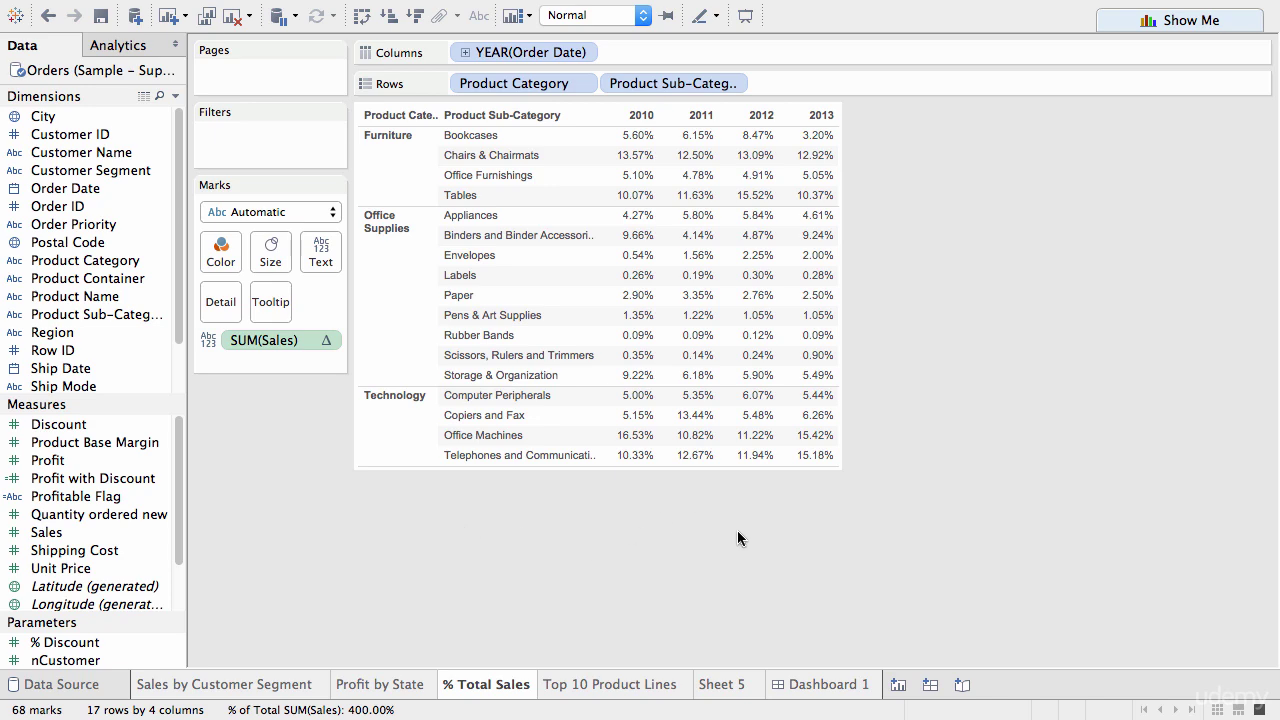
pyautogui.click(826, 684)
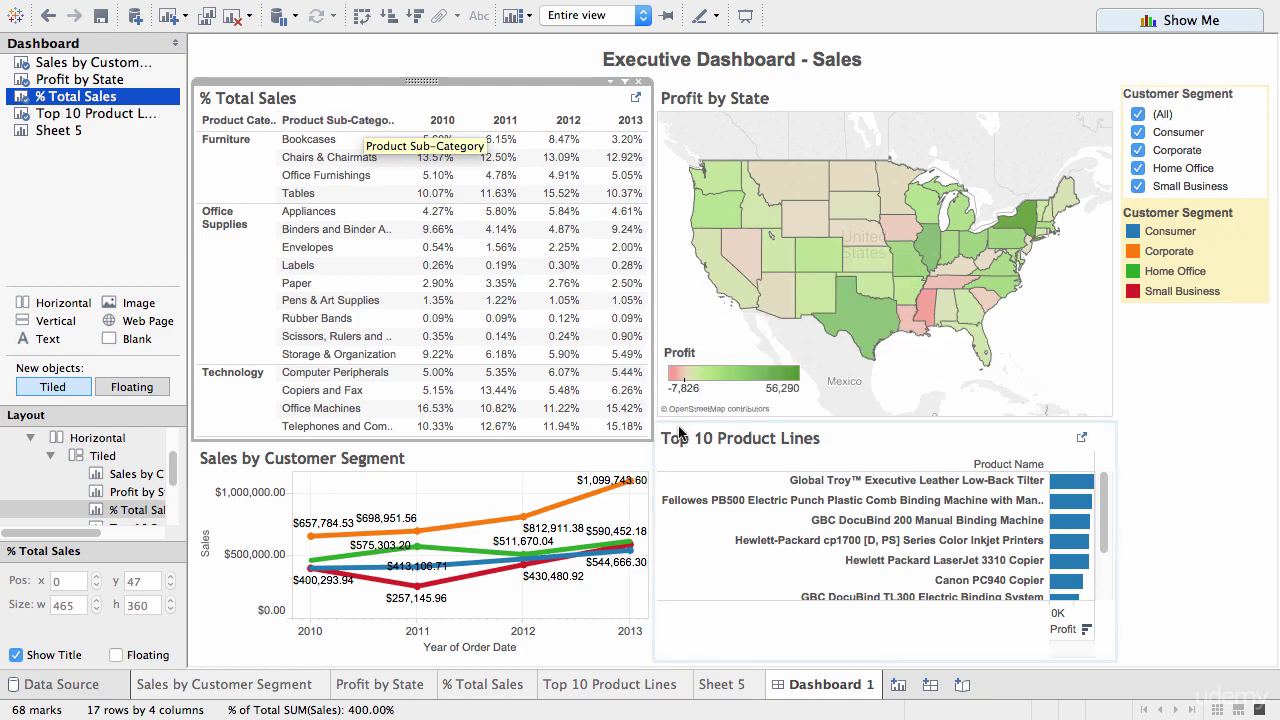
# Deselect the table and view the Sales by Customer Segment, Profit by State and % Total Sales worksheets
pyautogui.moveTo(762, 438); pyautogui.dragTo(762, 438)
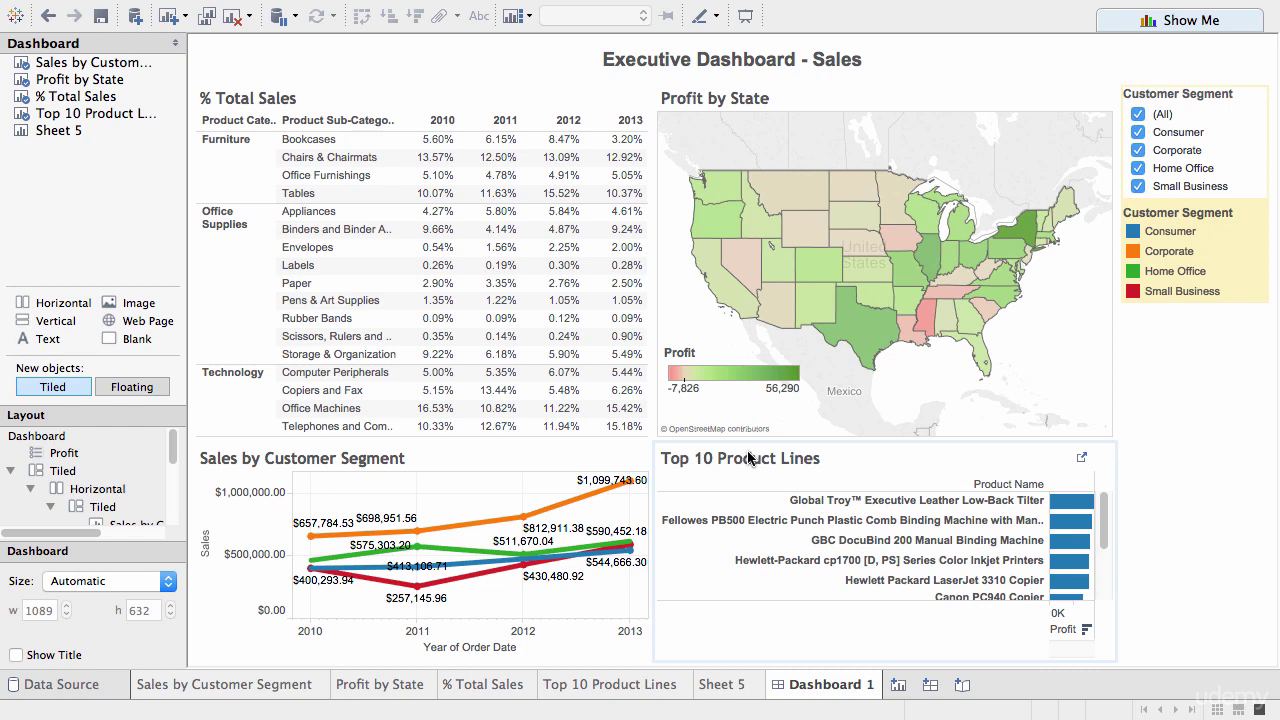
pyautogui.click(271, 686)
pyautogui.click(392, 688)
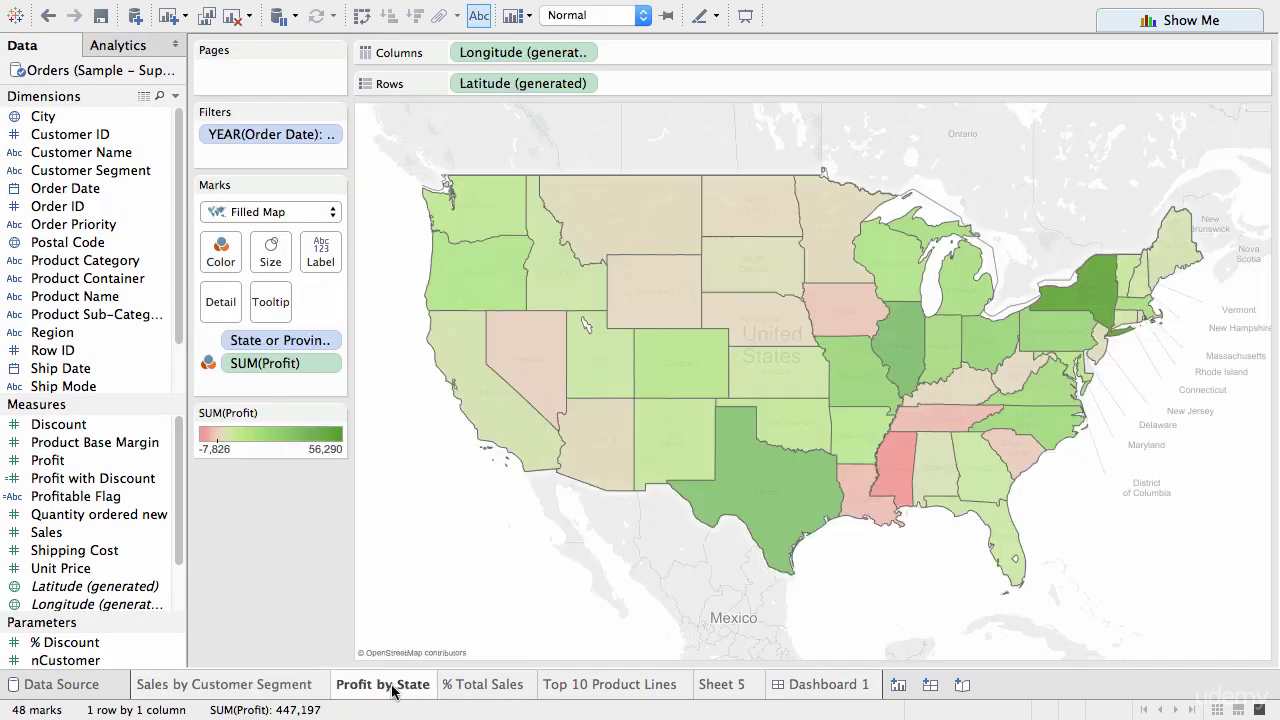
pyautogui.click(497, 688)
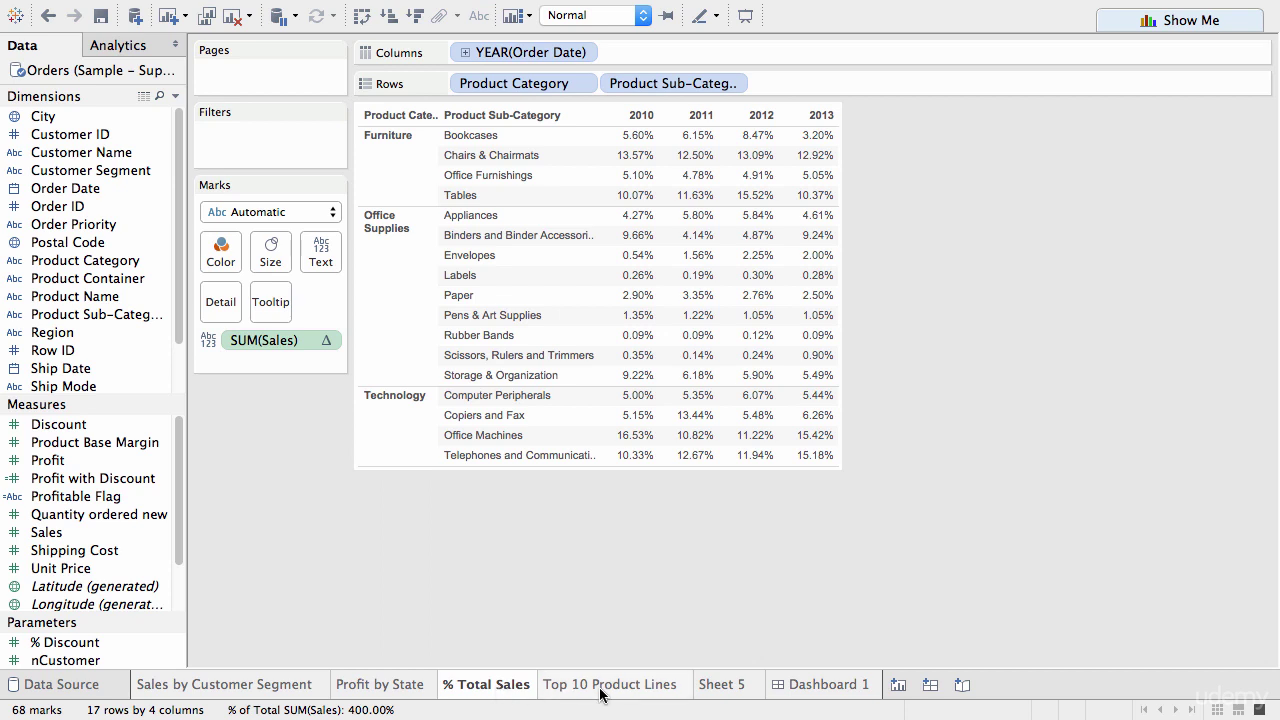
# Hide the Top 10 Product Lines sheet tab and go back to Dashboard 1
pyautogui.moveTo(601, 693)
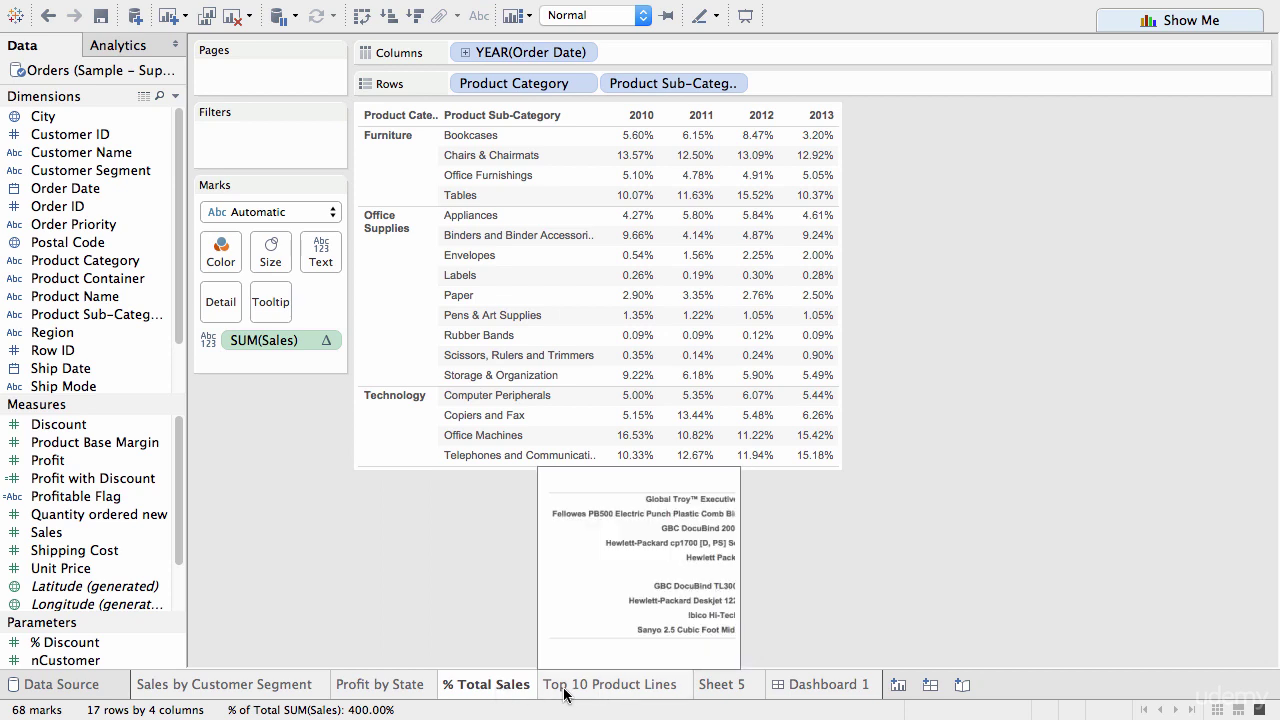
pyautogui.moveTo(292, 693)
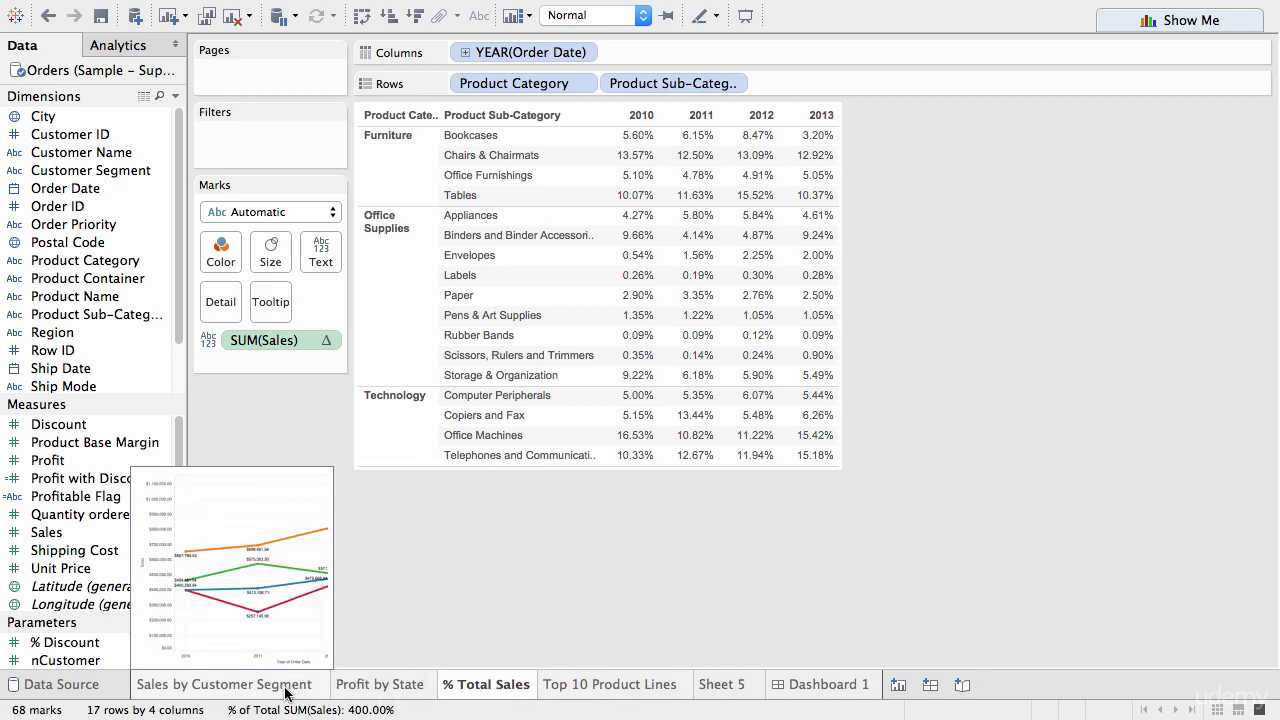
pyautogui.rightClick(650, 689)
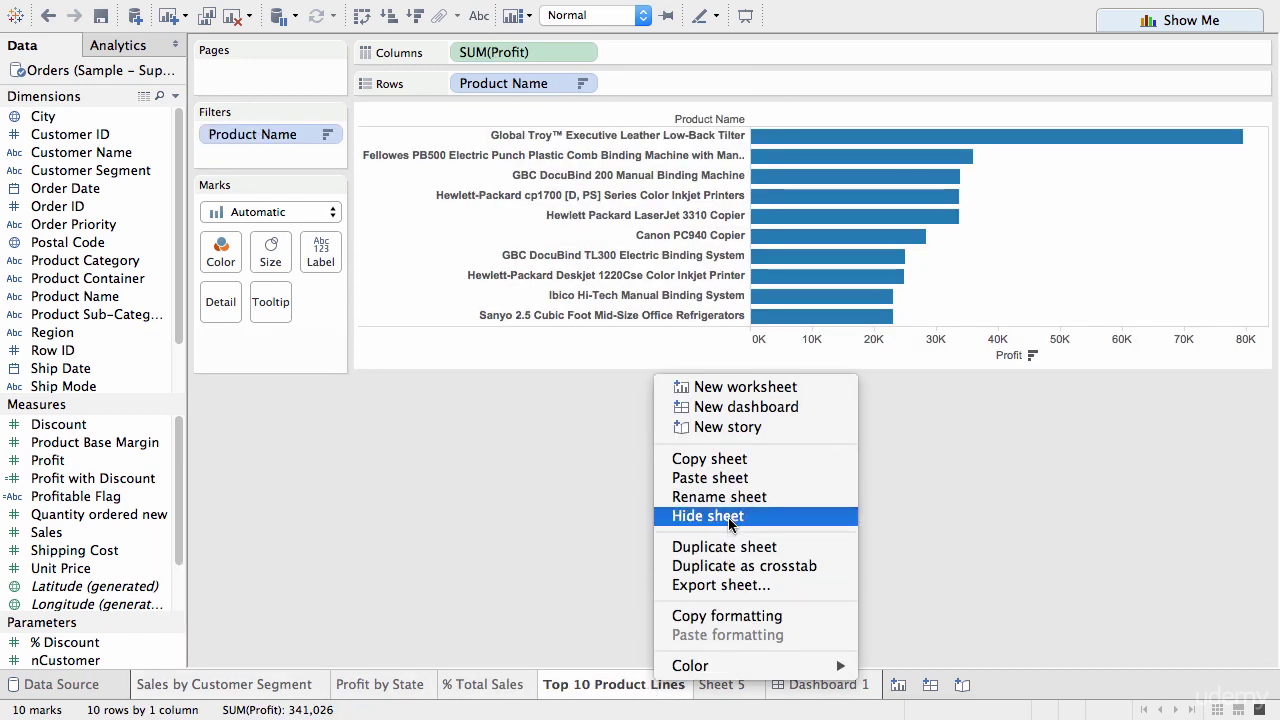
pyautogui.click(729, 518)
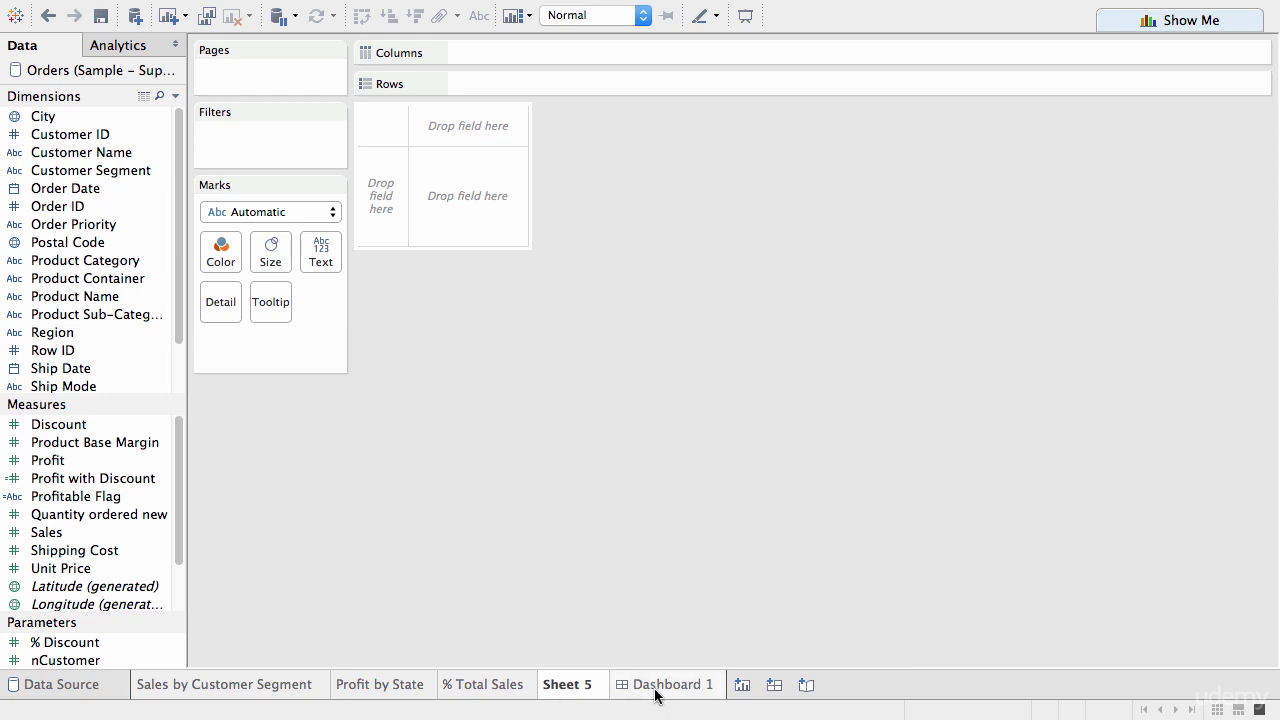
pyautogui.click(656, 686)
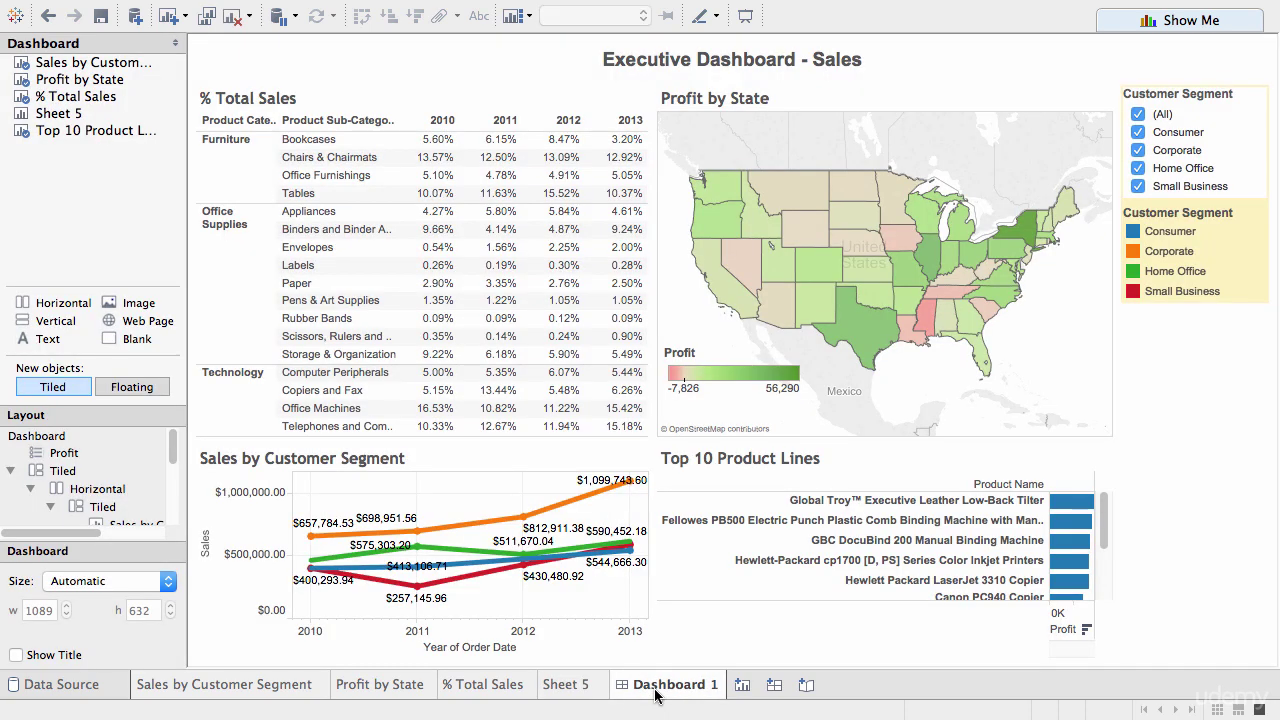
pyautogui.moveTo(656, 690)
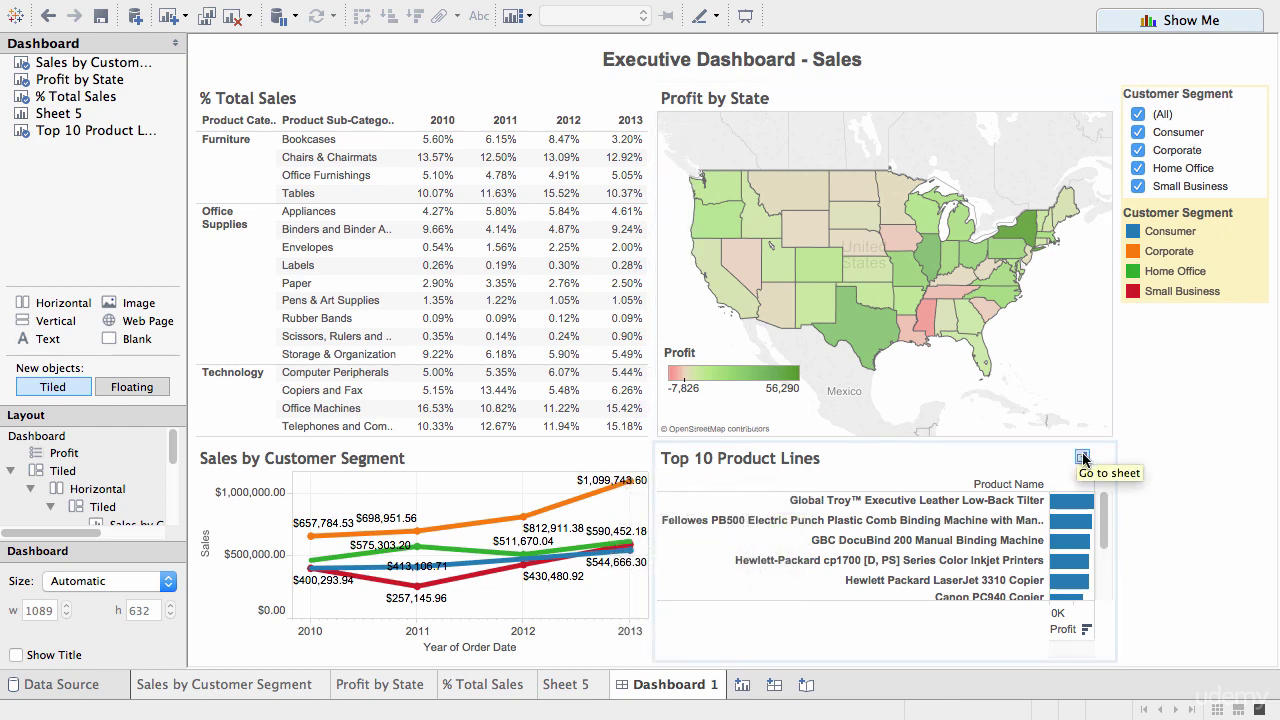
pyautogui.click(1082, 459)
pyautogui.click(1082, 457)
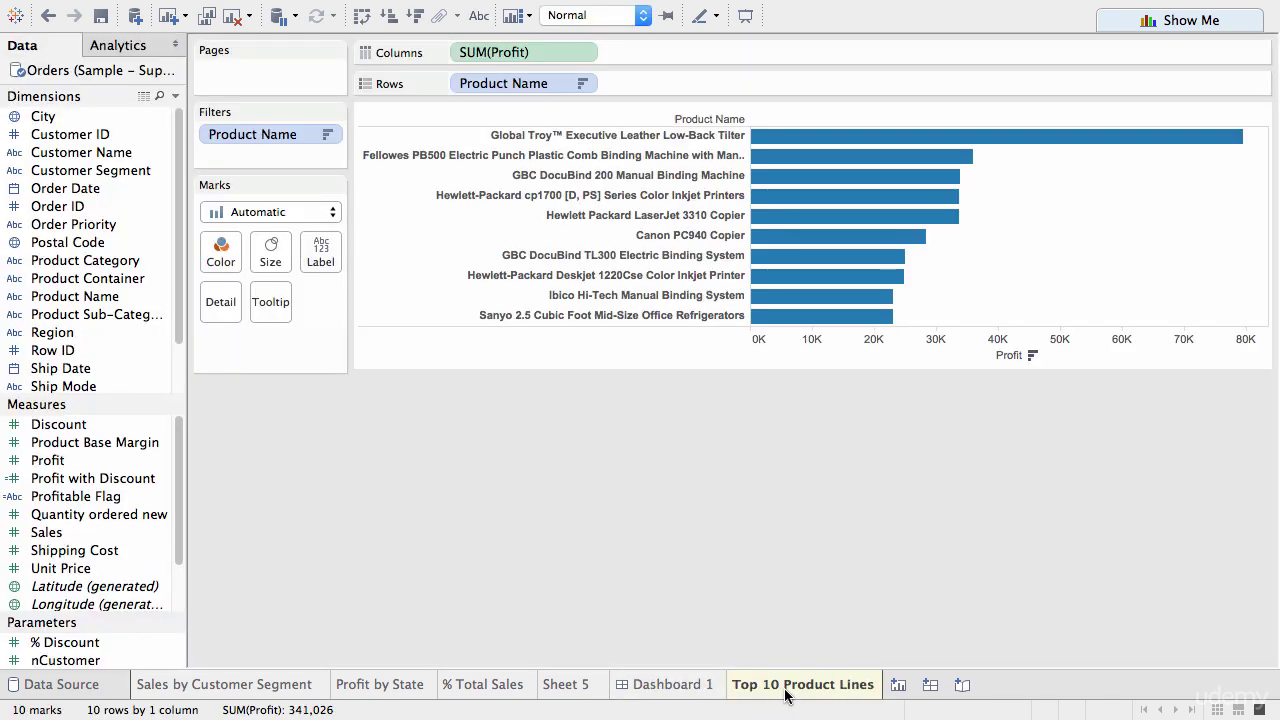
pyautogui.moveTo(788, 690)
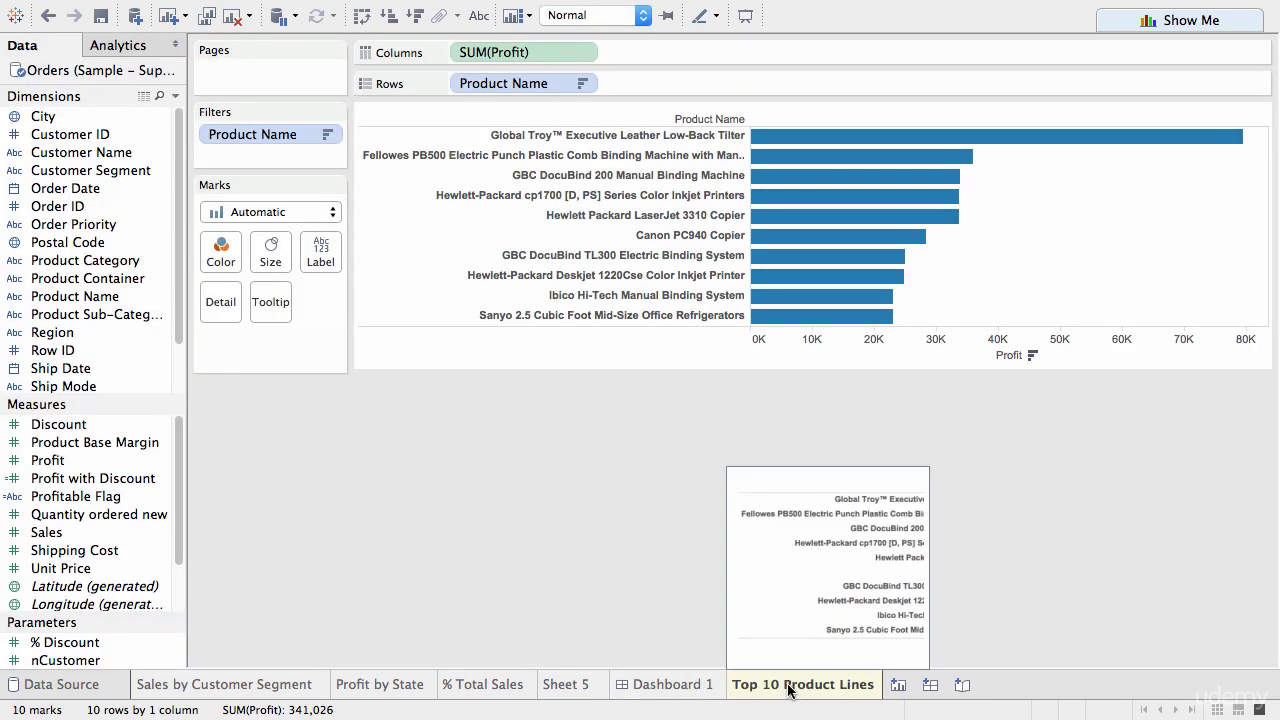
pyautogui.click(688, 685)
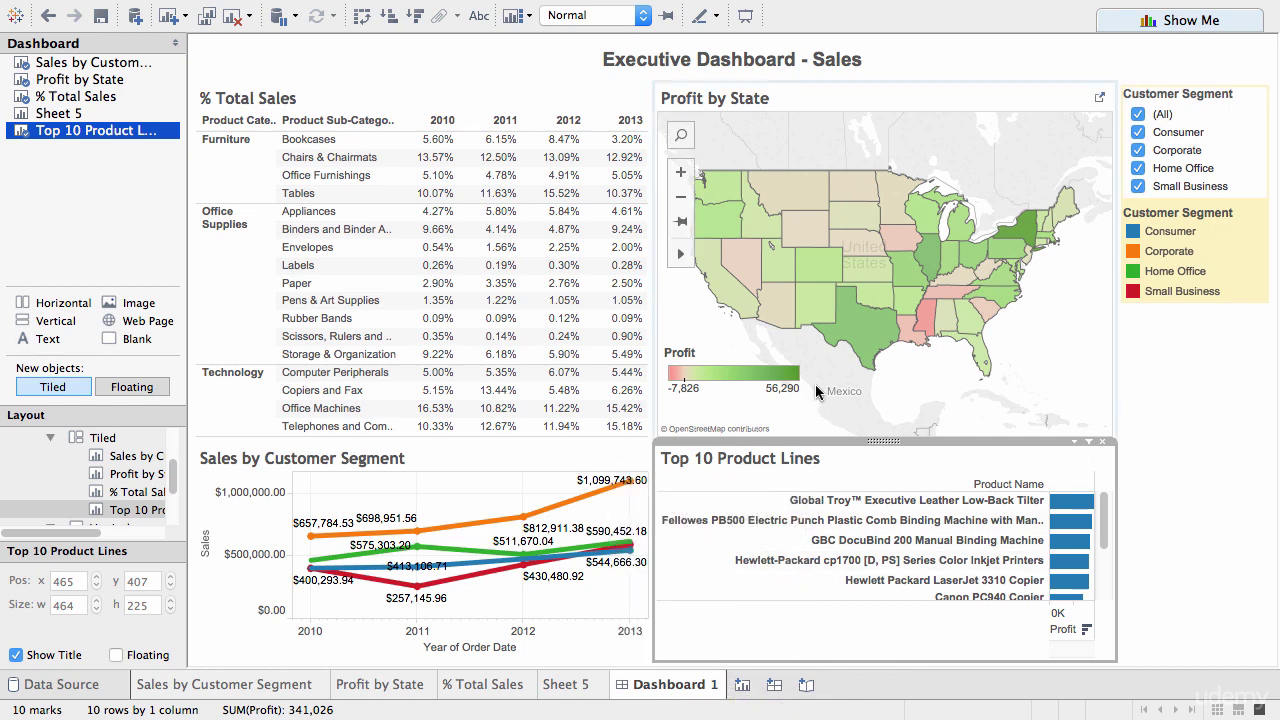
# Deselect the Top 10 chart and select the right-hand Vertical container with the Customer Segment filter and legend
pyautogui.click(147, 244)
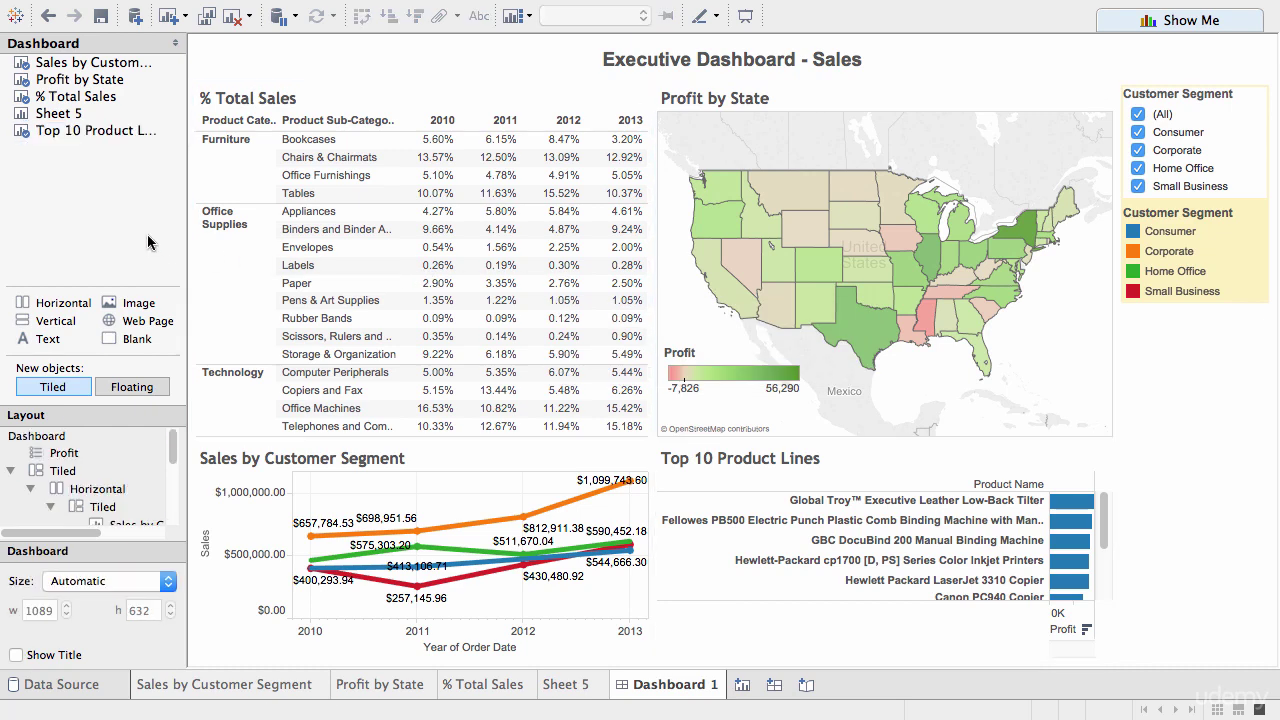
pyautogui.click(1232, 368)
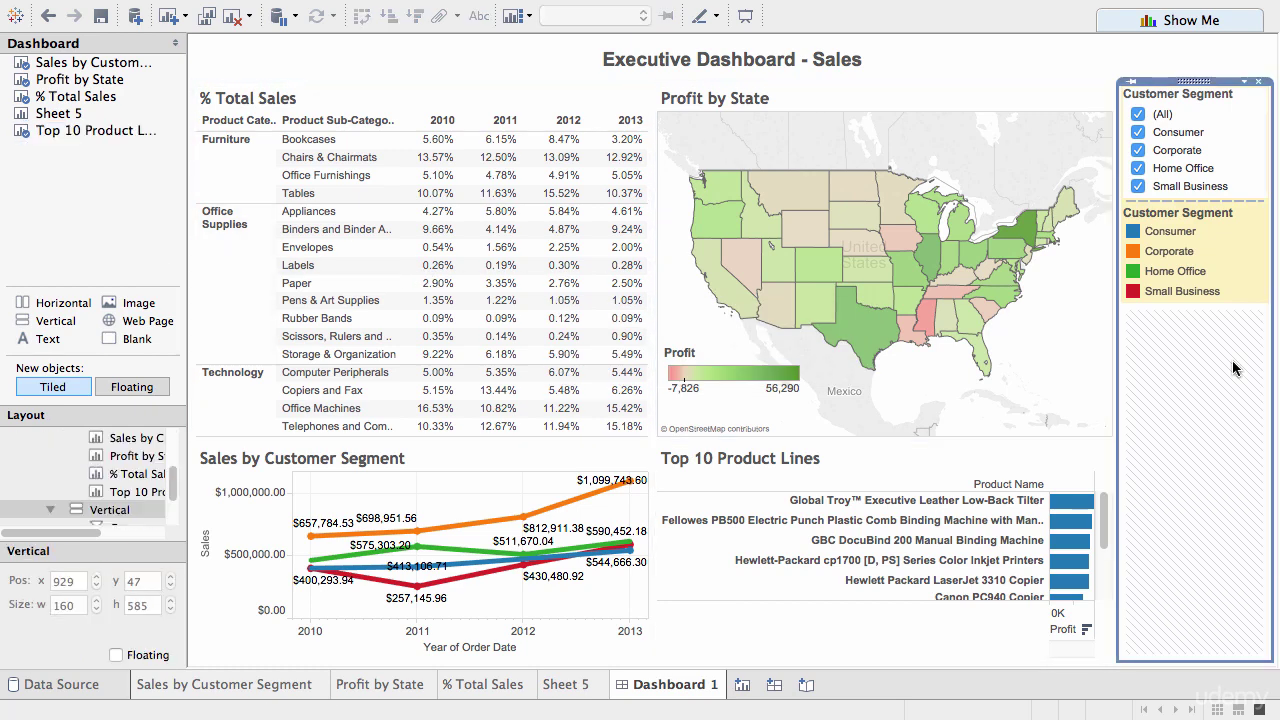